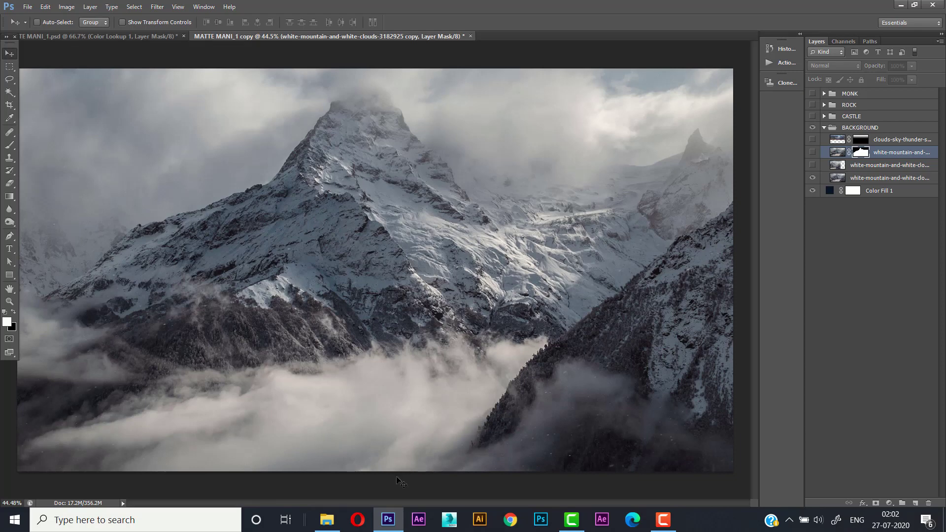
Preview the CASTLE, ROCK and MONK groups by toggling their visibility, leaving only the BACKGROUND group shown
{"action": "left_click", "coordinate": [879, 178]}
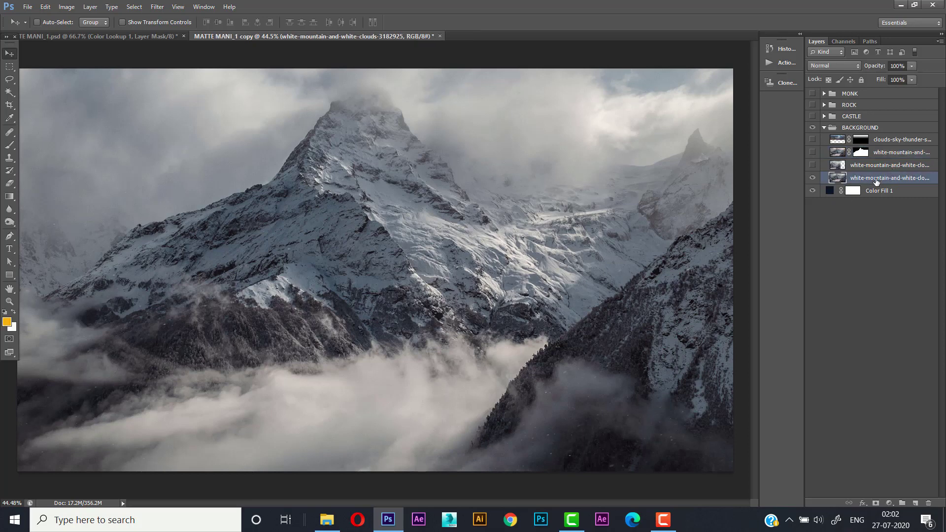
{"action": "left_click", "coordinate": [847, 116]}
{"action": "left_click", "coordinate": [813, 117]}
{"action": "left_click", "coordinate": [813, 117]}
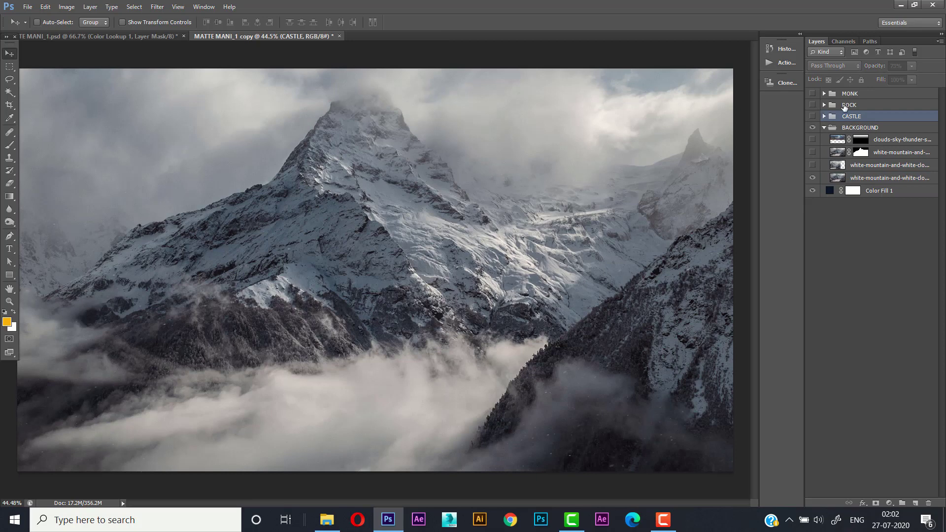
{"action": "left_click", "coordinate": [837, 106]}
{"action": "left_click", "coordinate": [813, 105]}
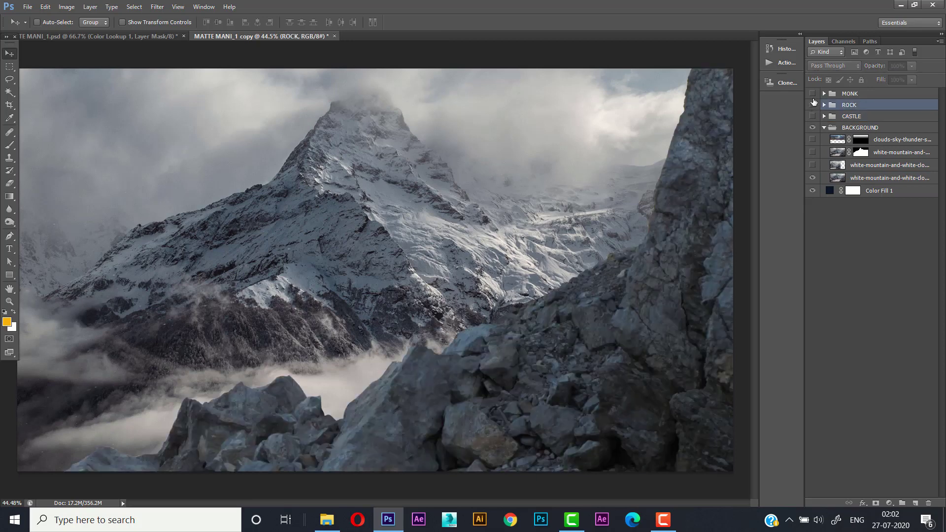
{"action": "left_click", "coordinate": [813, 93]}
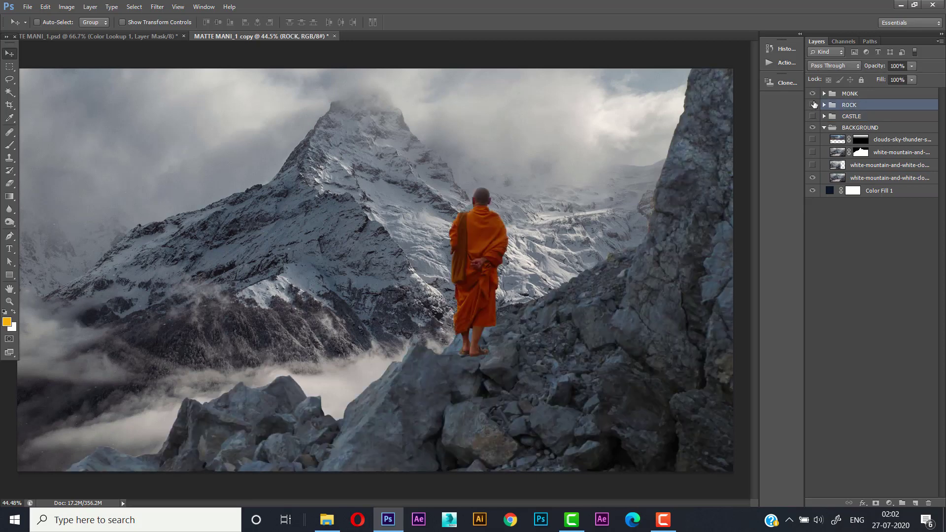
{"action": "left_click", "coordinate": [813, 105]}
{"action": "left_click", "coordinate": [850, 129]}
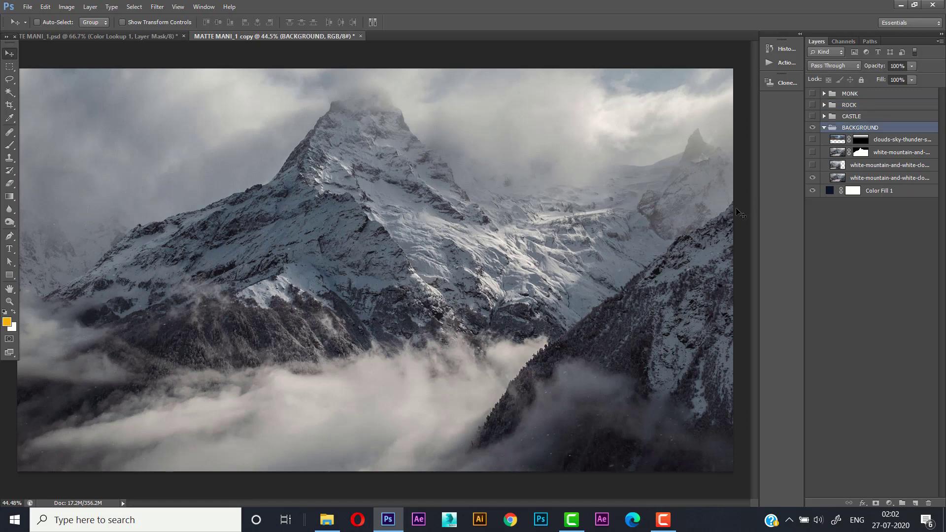
Hide the original mountain layer and show the masked mountain copy above it
{"action": "left_click", "coordinate": [871, 177]}
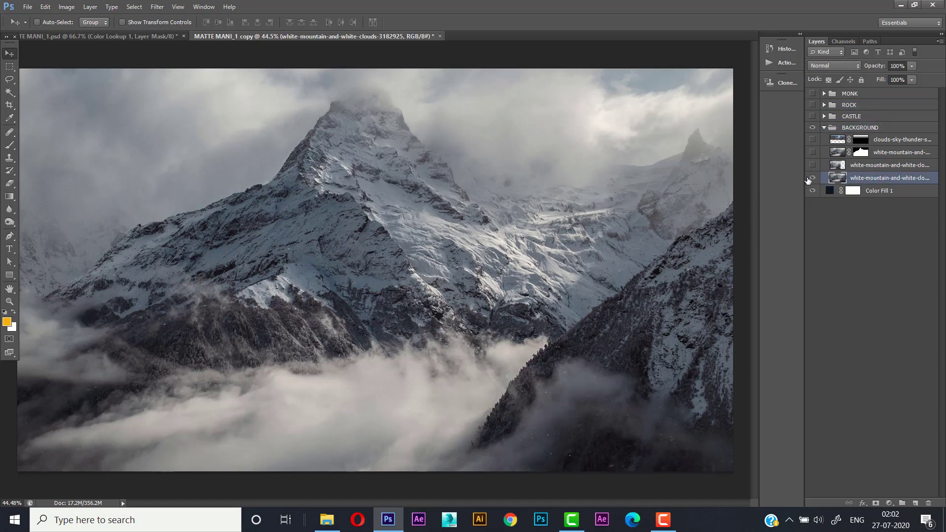
{"action": "left_click", "coordinate": [813, 178]}
{"action": "left_click", "coordinate": [812, 152]}
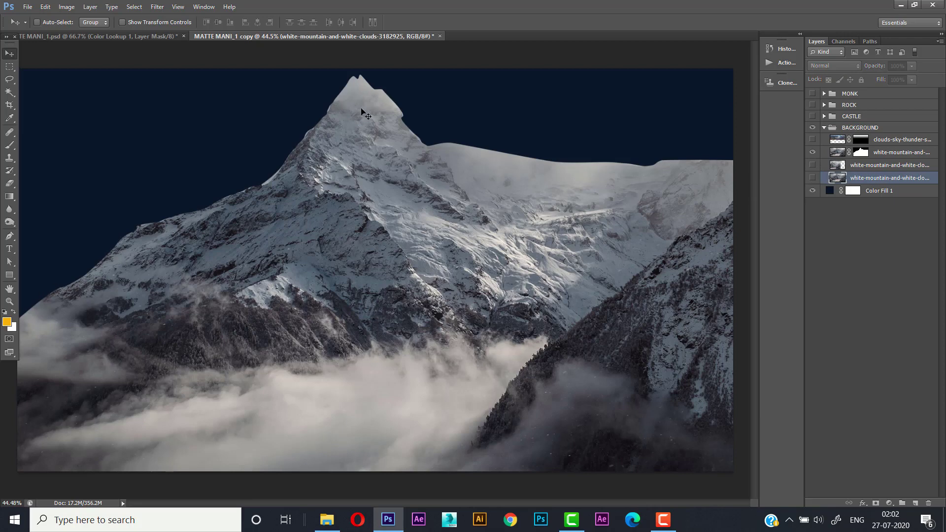
{"action": "left_click", "coordinate": [865, 153]}
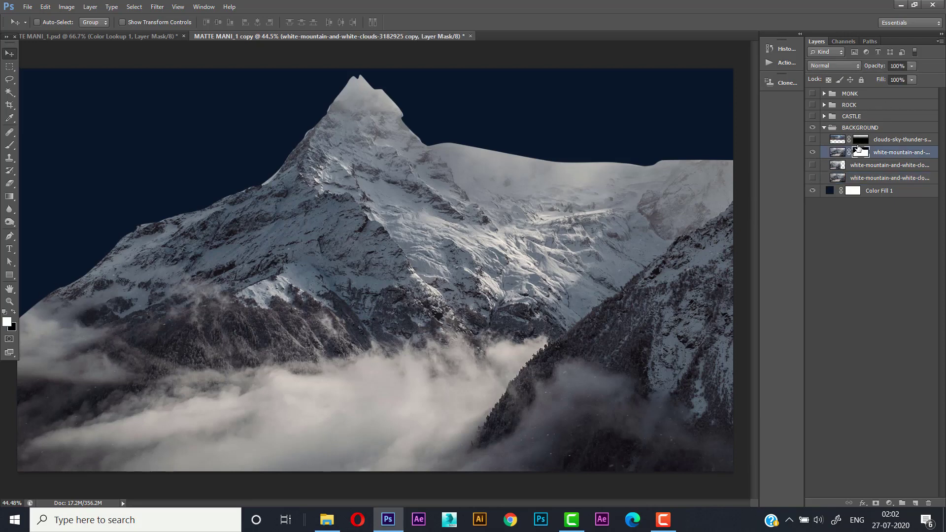
{"action": "right_click", "coordinate": [862, 141]}
{"action": "left_click", "coordinate": [793, 246]}
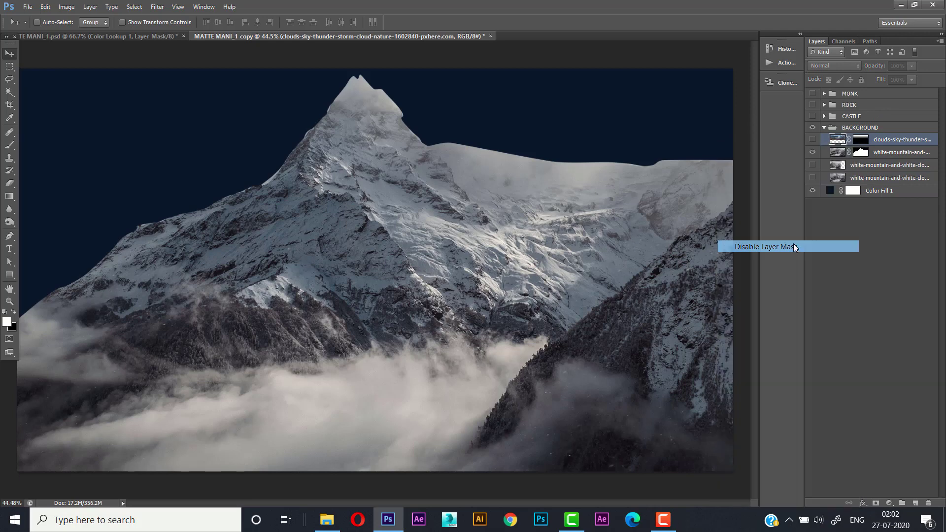
{"action": "left_click", "coordinate": [856, 142], "text": "shift"}
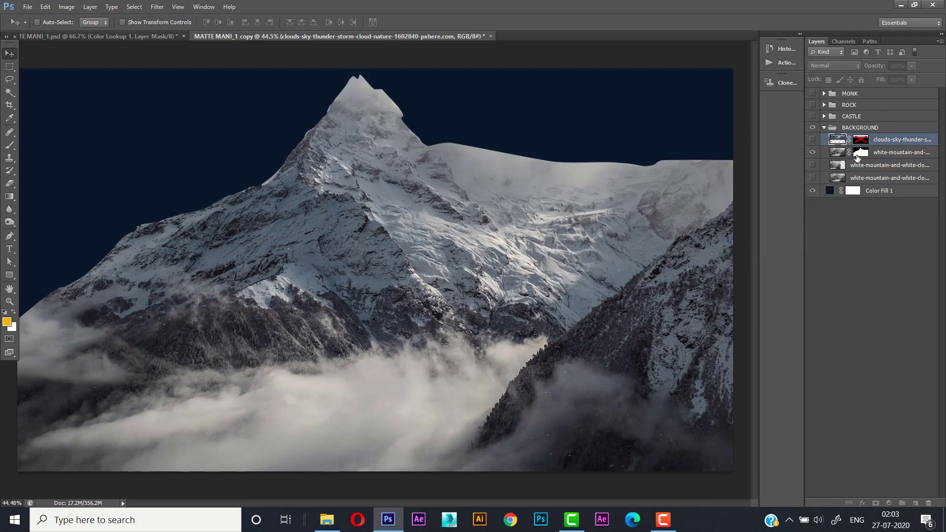
Disable the layer mask on the first mountain copy and unlink the mask from its layer
{"action": "left_click", "coordinate": [857, 154]}
{"action": "right_click", "coordinate": [856, 158]}
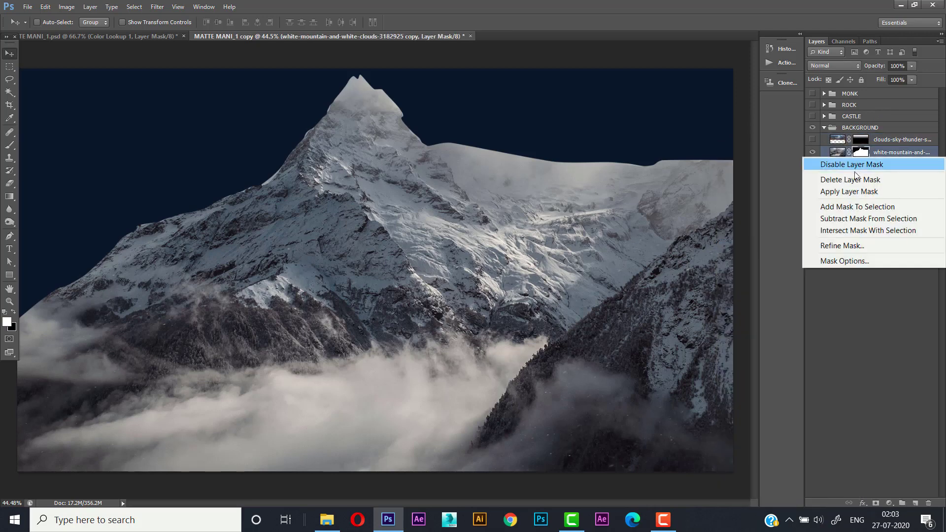
{"action": "left_click", "coordinate": [863, 161]}
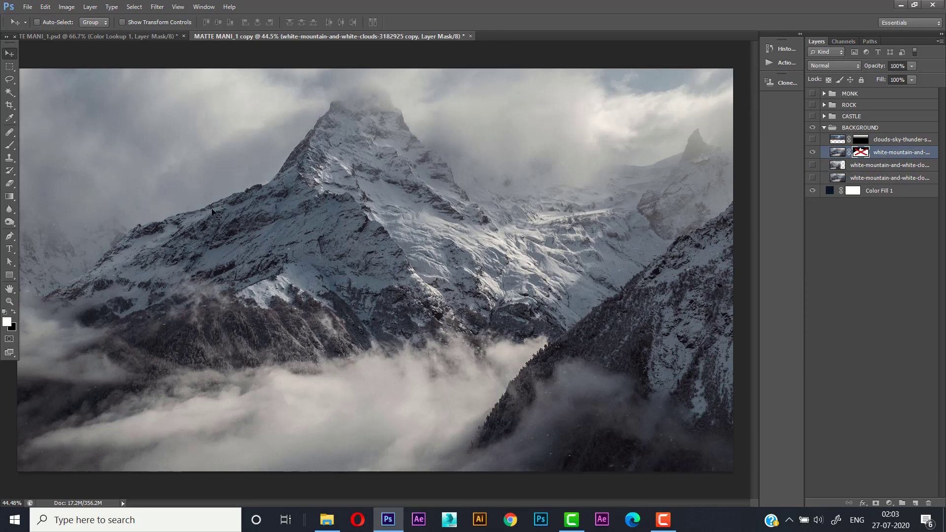
{"action": "left_click", "coordinate": [849, 153]}
Show the second mountain copy and the original mountain layer, and re-enable the first copy's layer mask
{"action": "left_click", "coordinate": [860, 167]}
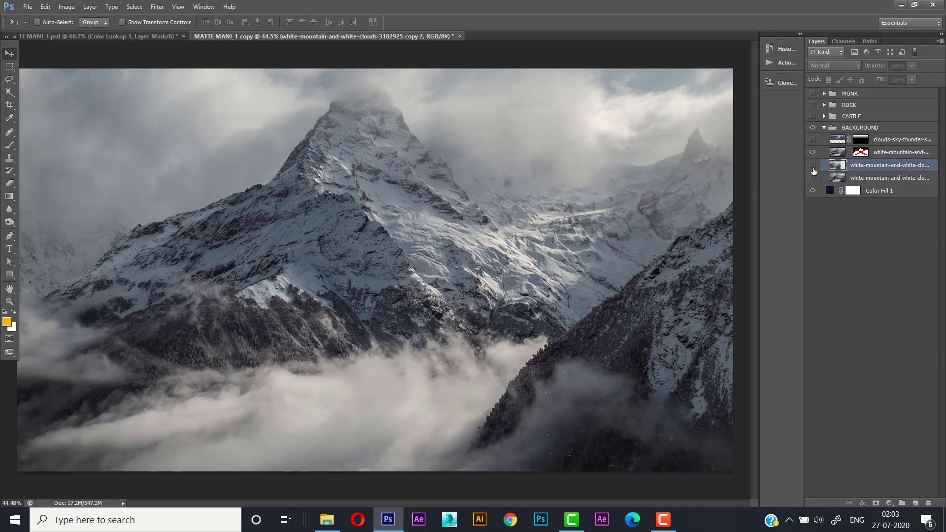
{"action": "left_click", "coordinate": [813, 168]}
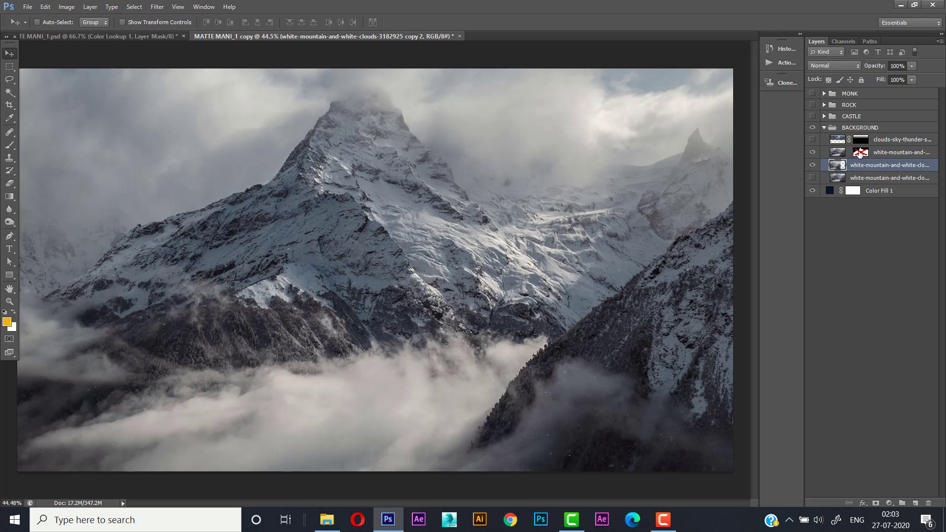
{"action": "left_click", "coordinate": [859, 154], "text": "shift"}
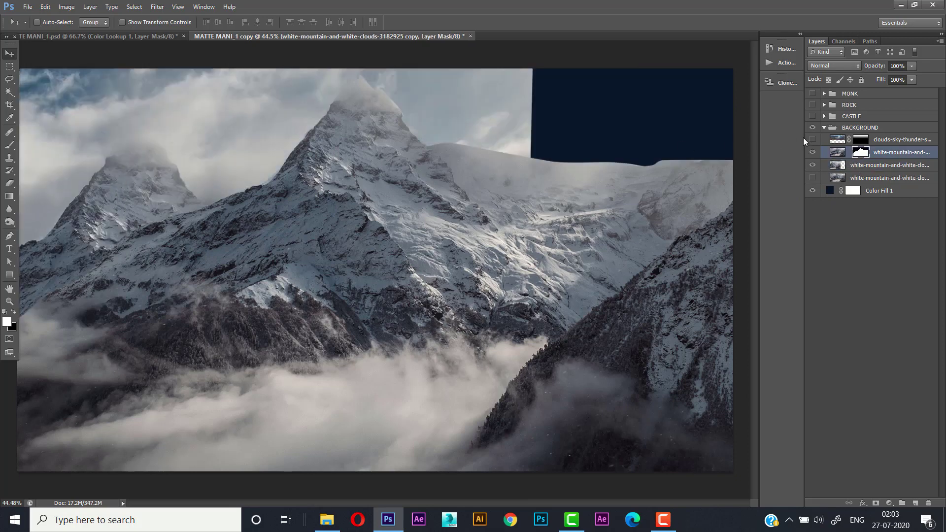
{"action": "left_click", "coordinate": [813, 178]}
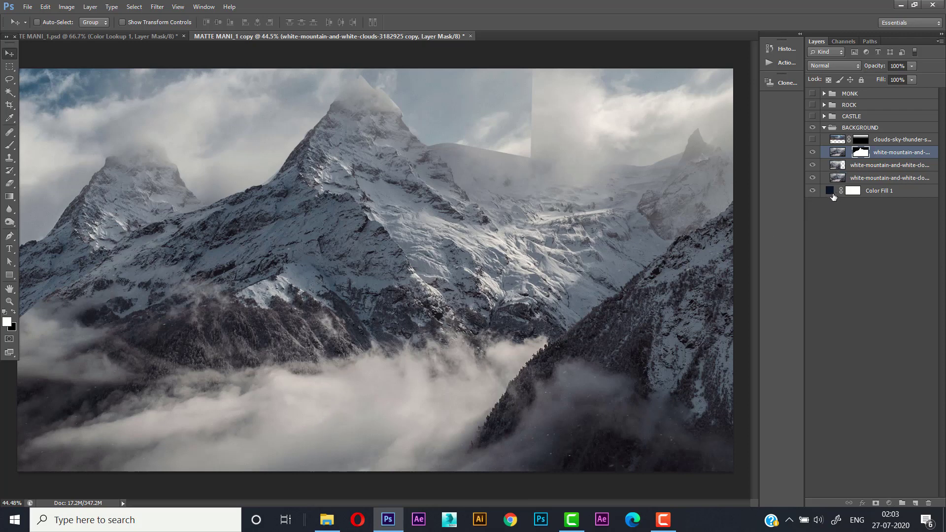
Add a layer mask to the second mountain copy and paint out its hard sky edge in black with a 900-pixel brush at 90% opacity
{"action": "left_click", "coordinate": [861, 168]}
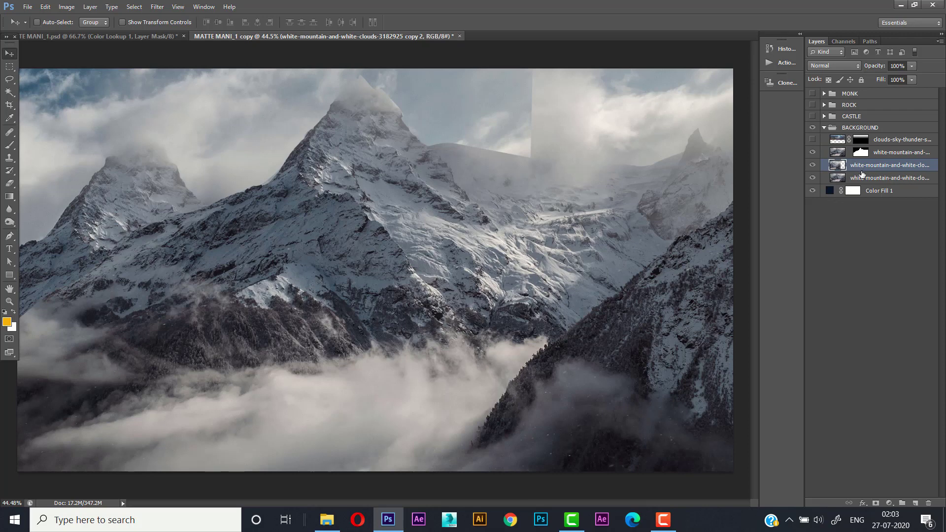
{"action": "left_click", "coordinate": [876, 503]}
{"action": "key", "text": "d"}
{"action": "key", "text": "b"}
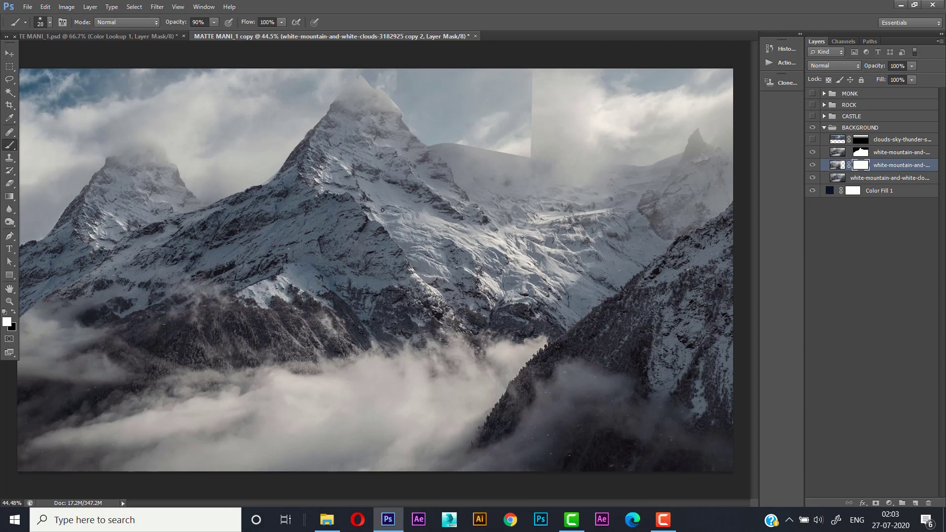
{"action": "key", "text": "x"}
{"action": "key", "text": "bracketright"}
{"action": "key", "text": "bracketright"}
{"action": "key", "text": "bracketright"}
{"action": "key", "text": "bracketright"}
{"action": "key", "text": "bracketright"}
{"action": "key", "text": "bracketright"}
{"action": "key", "text": "bracketright"}
{"action": "key", "text": "bracketright"}
{"action": "key", "text": "bracketright"}
{"action": "key", "text": "bracketright"}
{"action": "key", "text": "bracketright"}
{"action": "key", "text": "bracketright"}
{"action": "key", "text": "bracketright"}
{"action": "key", "text": "bracketright"}
{"action": "key", "text": "bracketright"}
{"action": "key", "text": "bracketright"}
{"action": "key", "text": "bracketright"}
{"action": "key", "text": "bracketright"}
{"action": "key", "text": "bracketright"}
{"action": "key", "text": "bracketright"}
{"action": "mouse_move", "coordinate": [417, 185]}
{"action": "left_mouse_down"}
{"action": "mouse_move", "coordinate": [514, 130]}
{"action": "mouse_move", "coordinate": [438, 111]}
{"action": "mouse_move", "coordinate": [424, 89]}
{"action": "mouse_move", "coordinate": [418, 112]}
{"action": "left_mouse_up"}
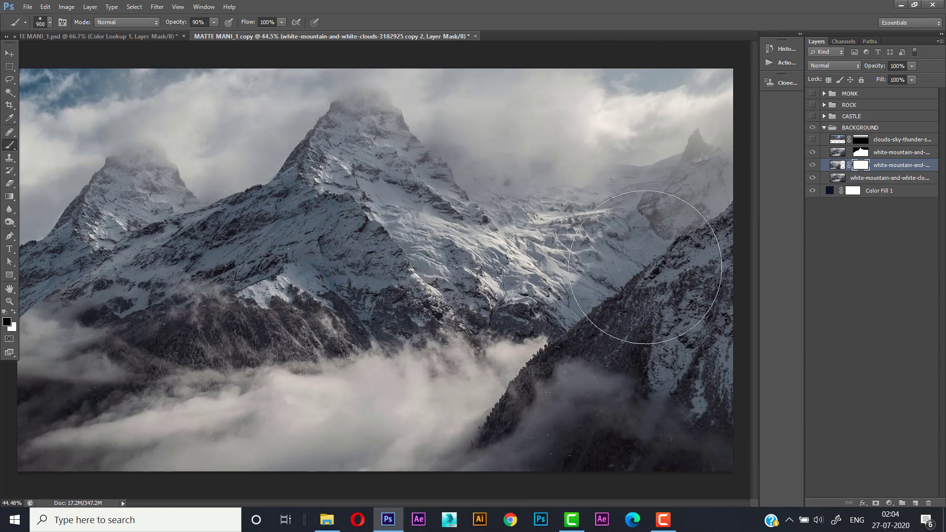
Free-transform the second mountain copy's image to shift the distant peak slightly lower behind the main mountain
{"action": "left_click", "coordinate": [836, 166]}
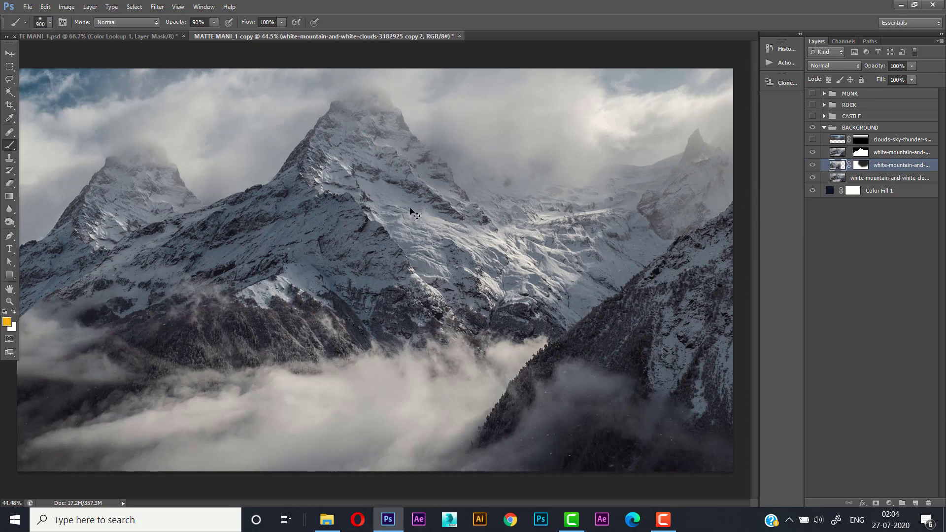
{"action": "key", "text": "ctrl+t"}
{"action": "left_click_drag", "start_coordinate": [398, 225], "coordinate": [401, 238]}
{"action": "key", "text": "Return"}
{"action": "key", "text": "b"}
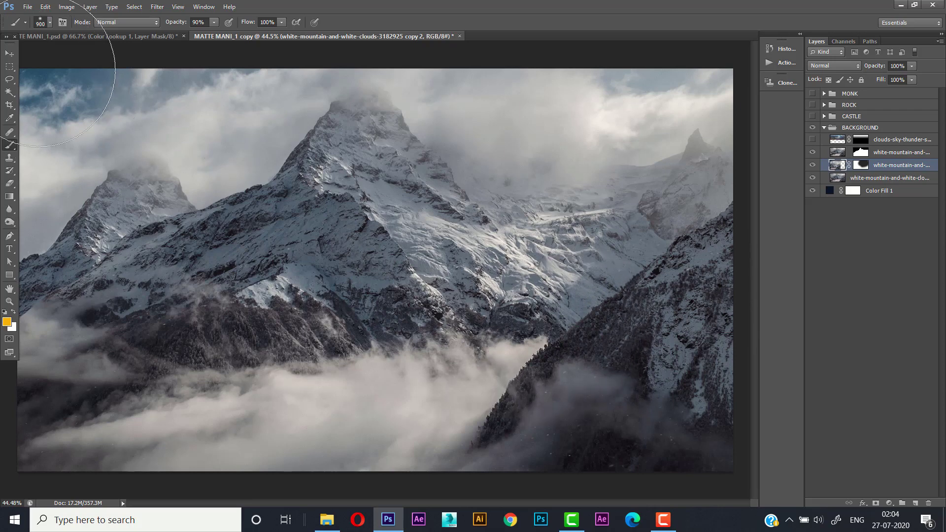
{"action": "left_click", "coordinate": [10, 53]}
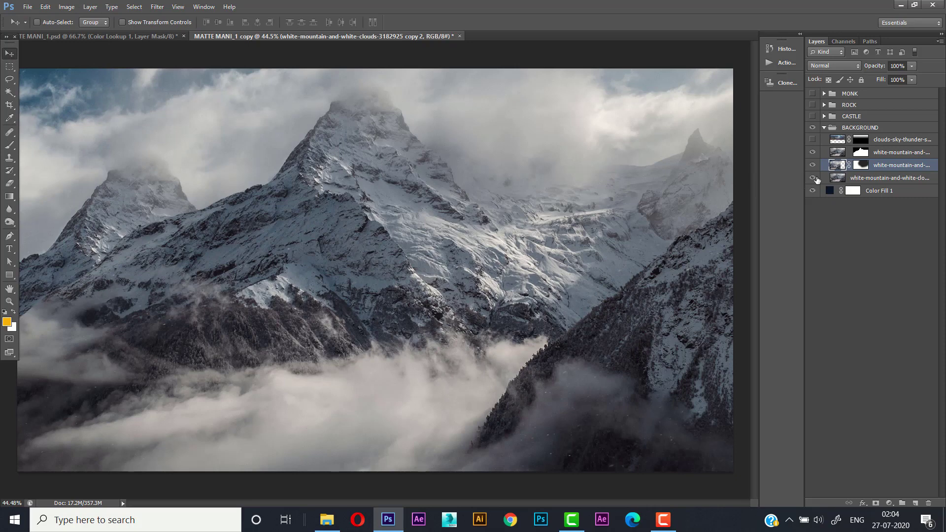
Show the storm clouds layer and delete its existing layer mask
{"action": "left_click", "coordinate": [880, 140]}
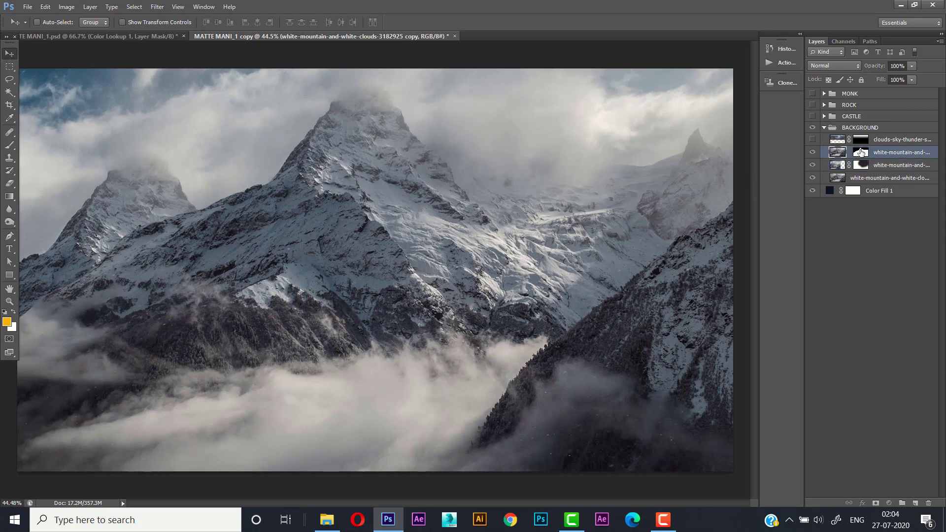
{"action": "left_click", "coordinate": [812, 140]}
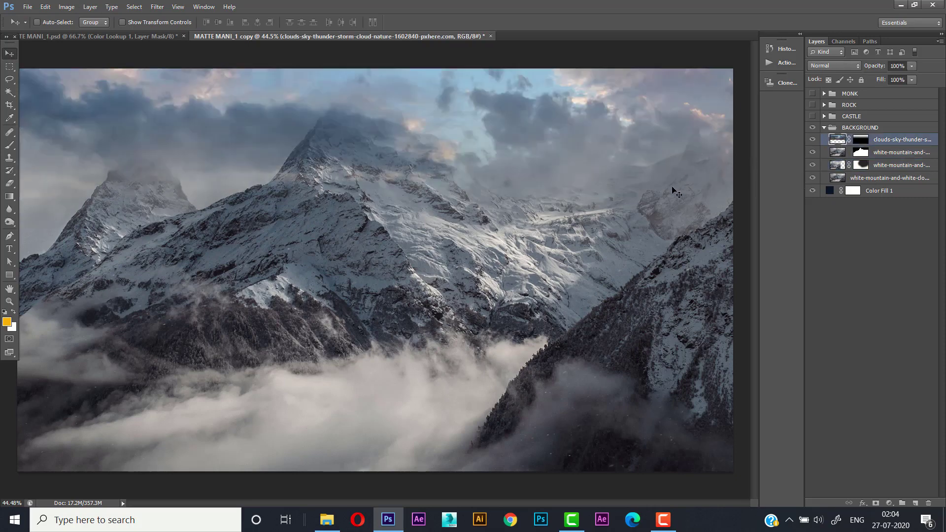
{"action": "left_click", "coordinate": [858, 142]}
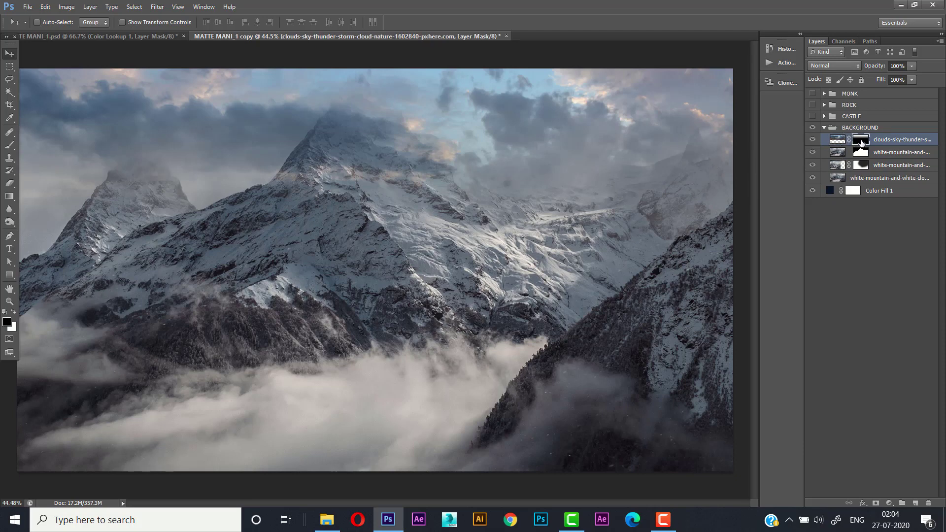
{"action": "right_click", "coordinate": [861, 143]}
{"action": "left_click", "coordinate": [844, 158]}
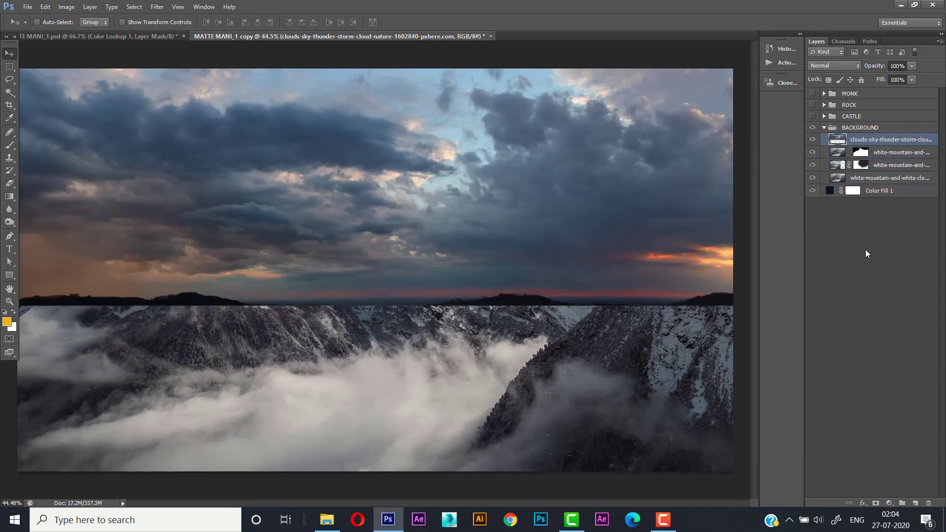
Add an inverted, black layer mask to the clouds layer and apply a vertical white-to-black gradient fading the clouds down from the sky
{"action": "left_click", "coordinate": [876, 503]}
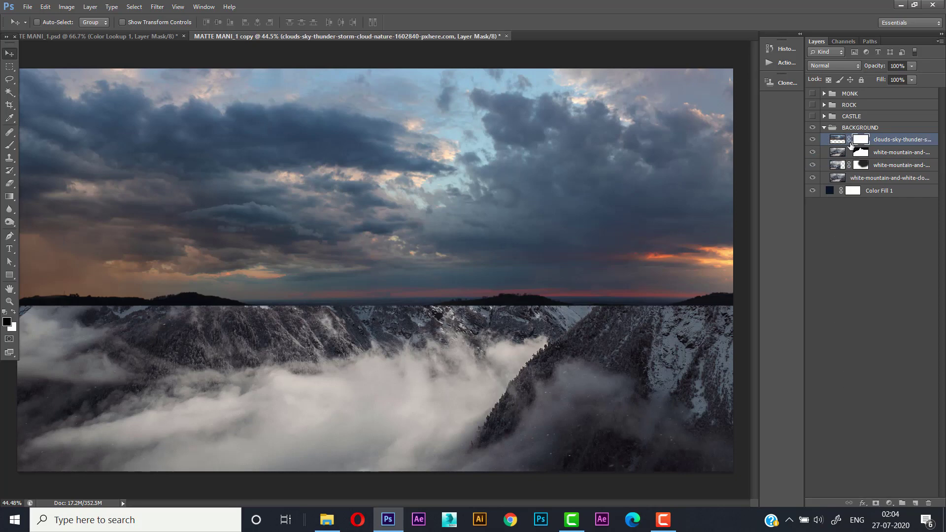
{"action": "key", "text": "ctrl+i"}
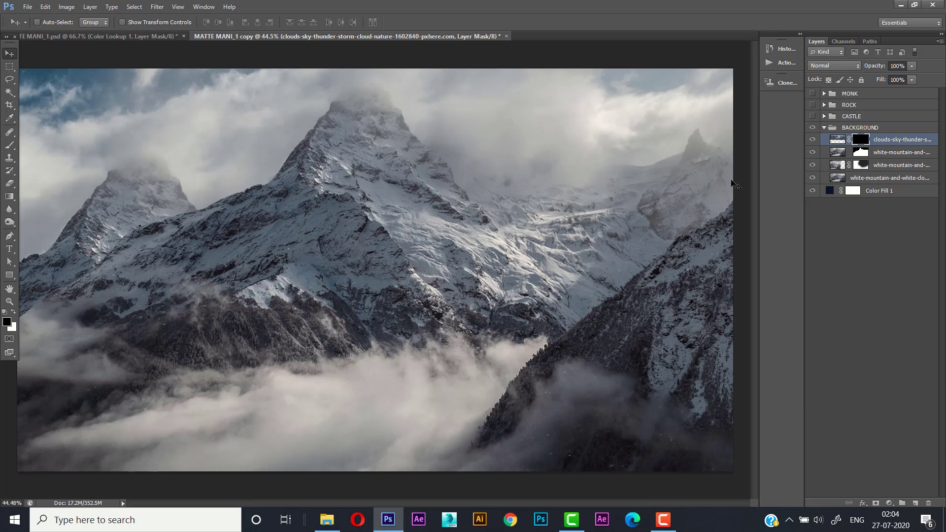
{"action": "left_click", "coordinate": [10, 197]}
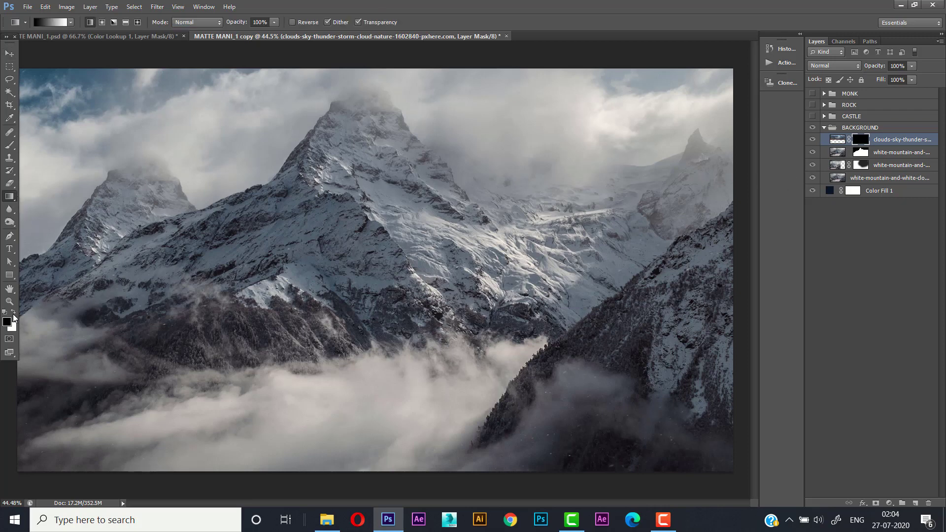
{"action": "left_click", "coordinate": [14, 315]}
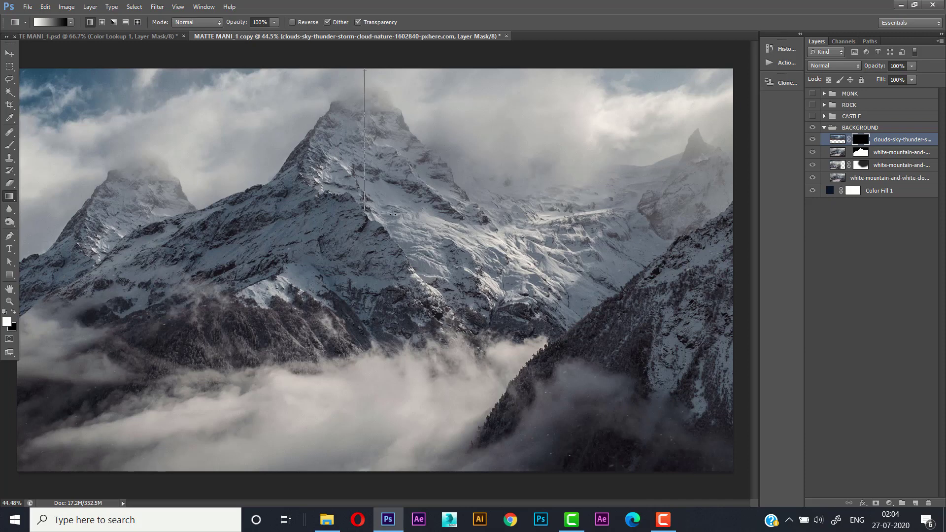
{"action": "left_click_drag", "start_coordinate": [393, 214], "coordinate": [383, 209]}
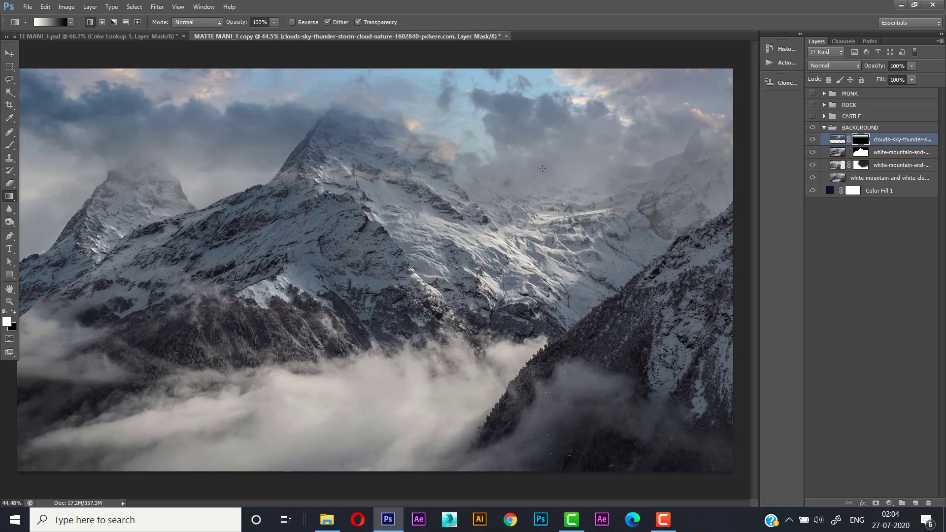
Show and expand the ROCK group, and select the sea-coast rock layer inside it
{"action": "left_click", "coordinate": [847, 105]}
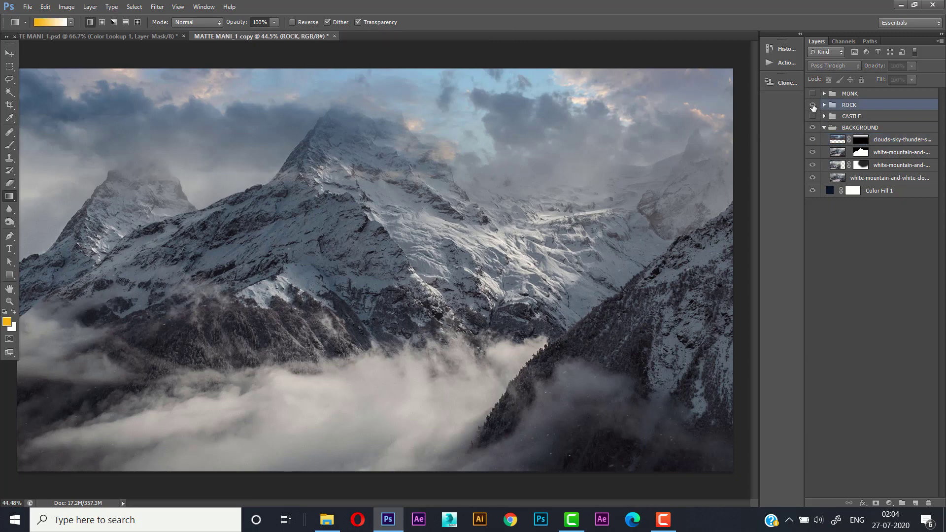
{"action": "left_click", "coordinate": [812, 104]}
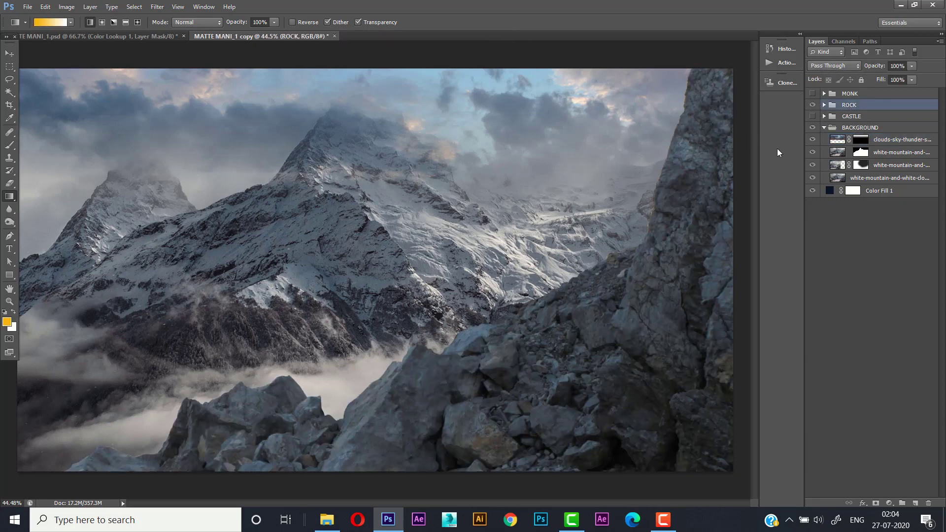
{"action": "left_click", "coordinate": [824, 105]}
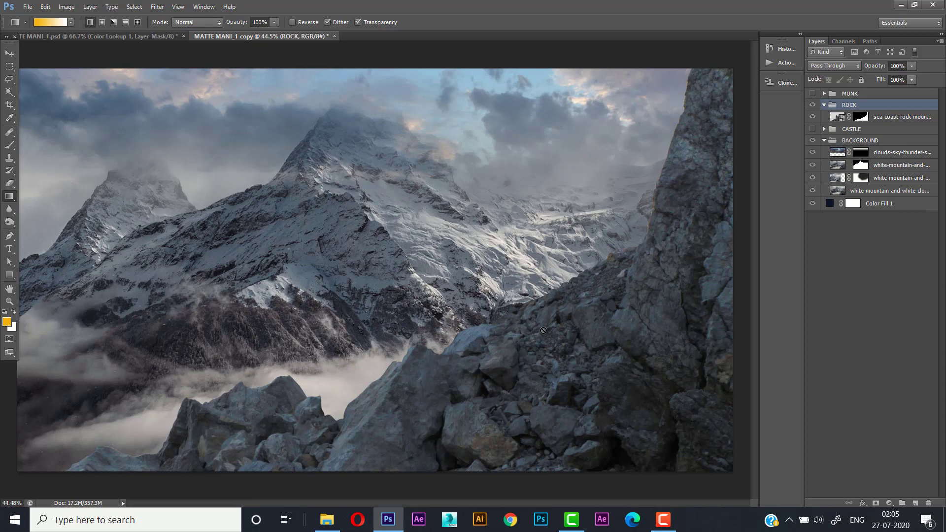
{"action": "left_click", "coordinate": [889, 119]}
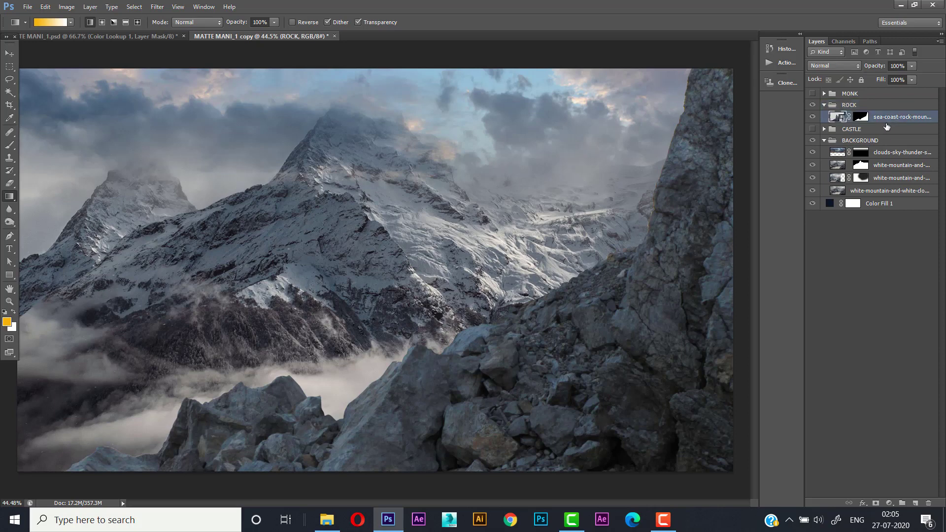
Add a Curves adjustment layer above the sea-coast rock layer and clip it to the rock
{"action": "left_click", "coordinate": [889, 502]}
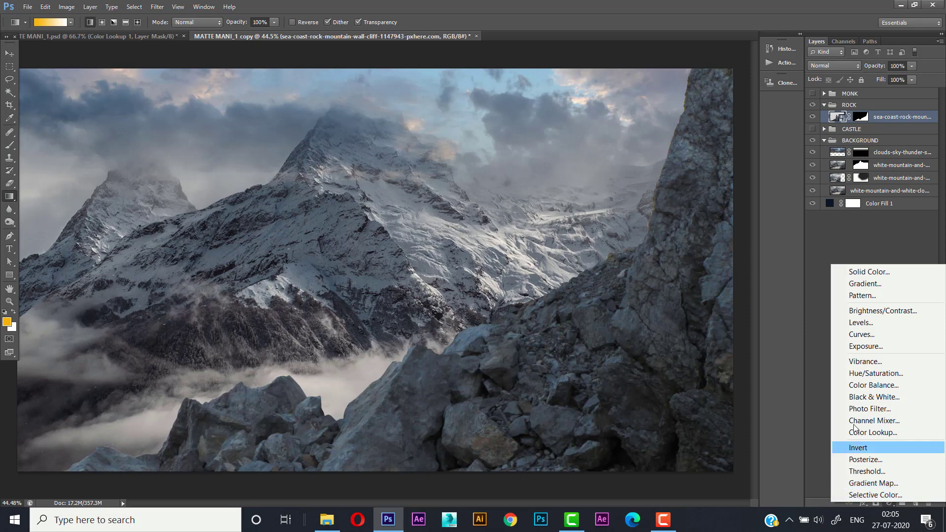
{"action": "left_click", "coordinate": [859, 333]}
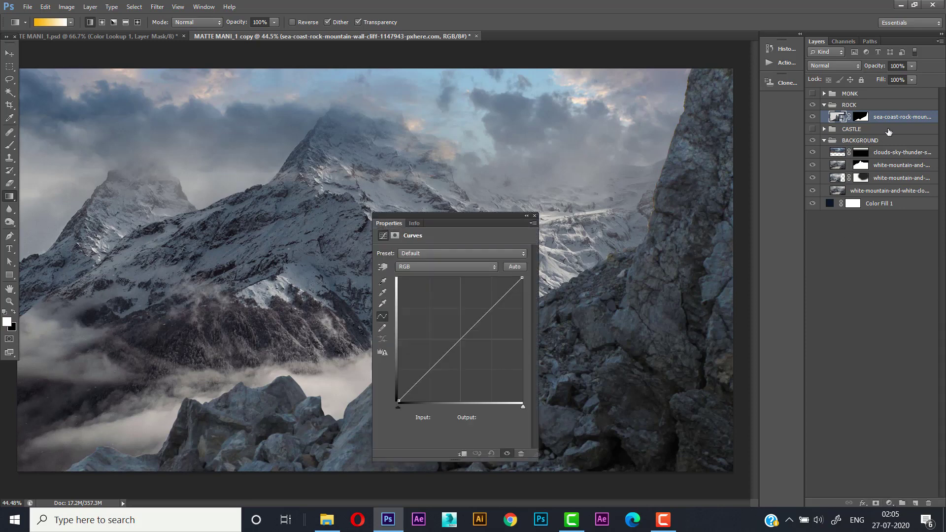
{"action": "right_click", "coordinate": [884, 123]}
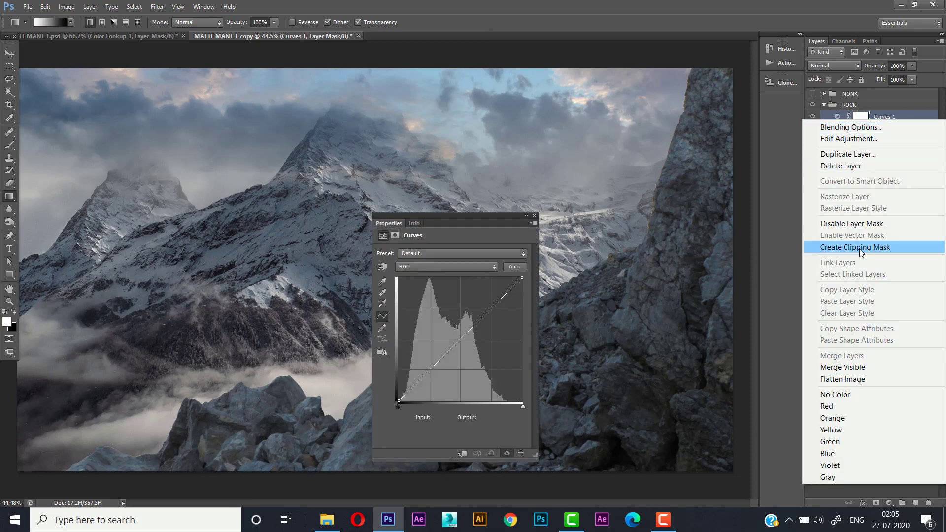
{"action": "left_click", "coordinate": [861, 247]}
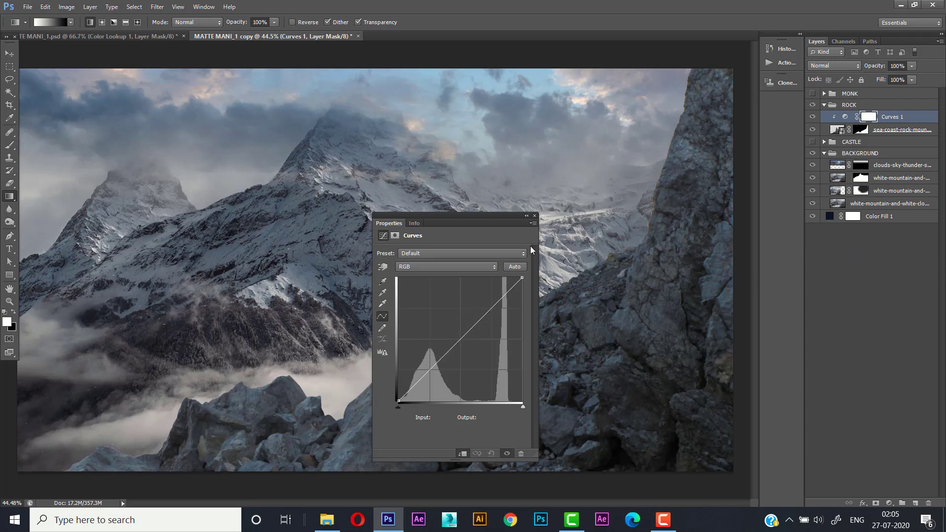
Darken the rock by lowering the curve's white endpoint and setting a midpoint at input 168, output 111
{"action": "left_click_drag", "start_coordinate": [450, 220], "coordinate": [227, 230]}
{"action": "left_click_drag", "start_coordinate": [298, 287], "coordinate": [257, 356]}
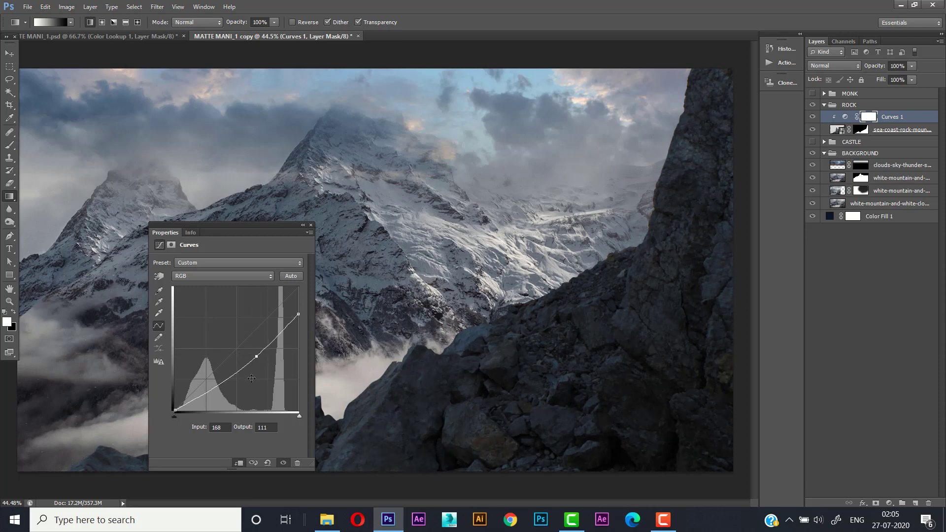
{"action": "left_click_drag", "start_coordinate": [277, 232], "coordinate": [274, 243]}
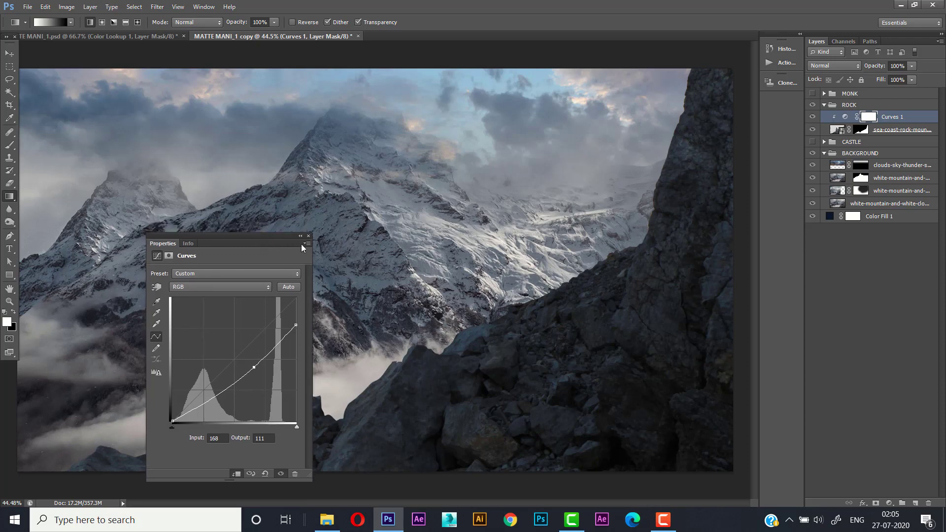
{"action": "left_click", "coordinate": [308, 236]}
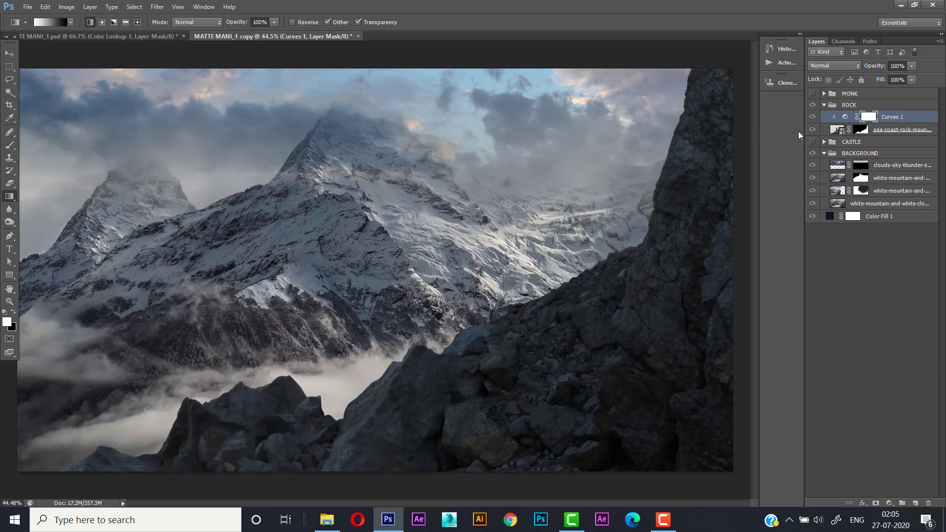
Add a clipped Hue/Saturation adjustment directly above the sea-coast rock layer with hue +19 and saturation -9
{"action": "left_click", "coordinate": [882, 130]}
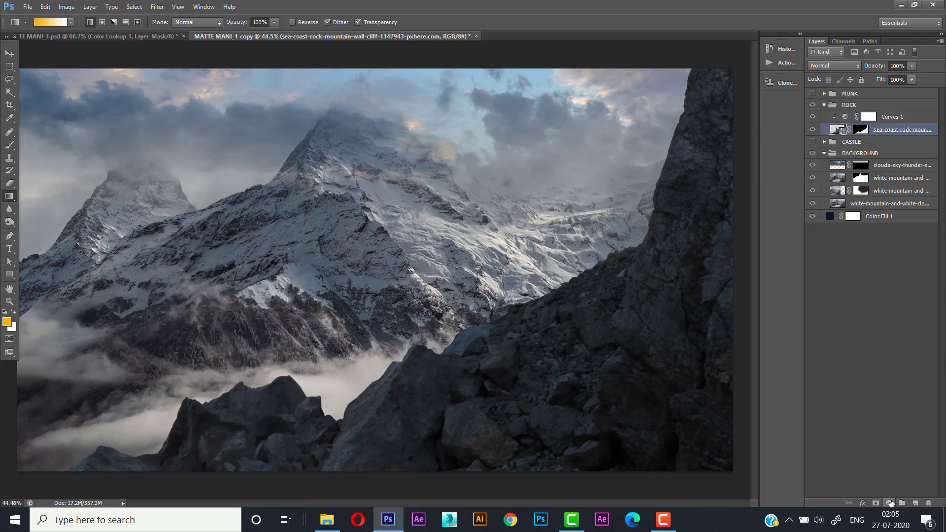
{"action": "left_click", "coordinate": [890, 503]}
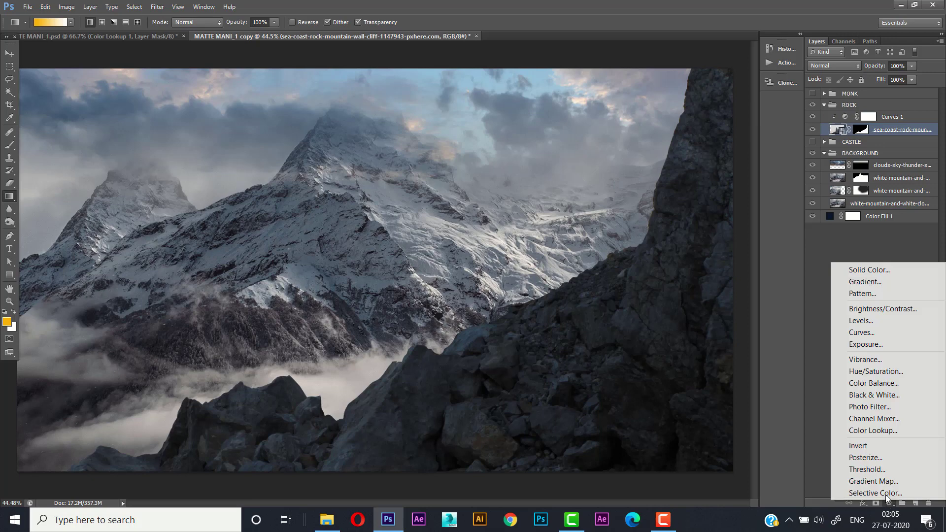
{"action": "left_click", "coordinate": [862, 373]}
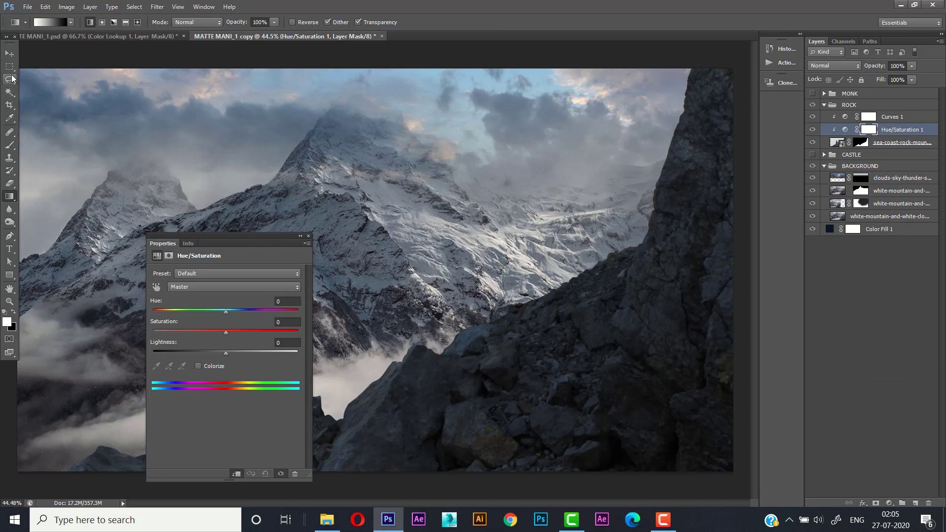
{"action": "left_click", "coordinate": [9, 53]}
{"action": "left_click_drag", "start_coordinate": [235, 311], "coordinate": [233, 310]}
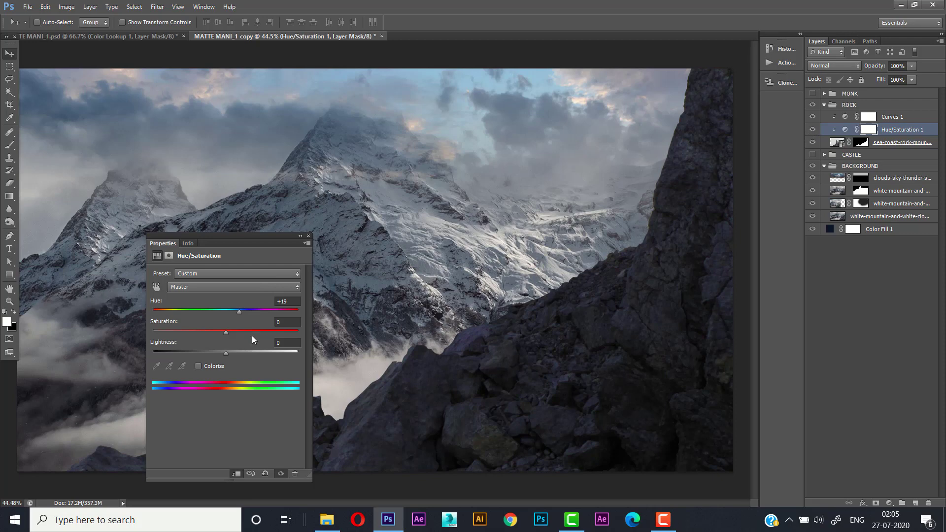
{"action": "left_click", "coordinate": [253, 329]}
{"action": "key", "text": "Return"}
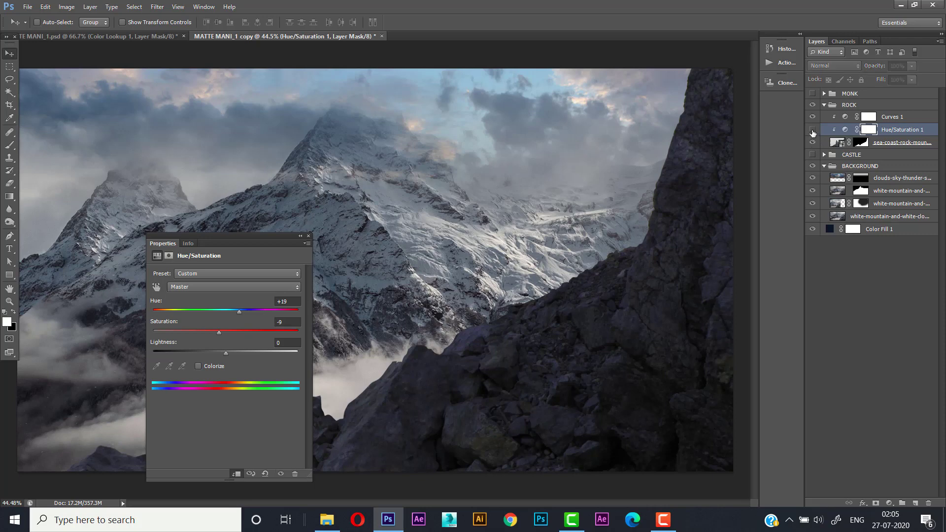
{"action": "left_click", "coordinate": [308, 236]}
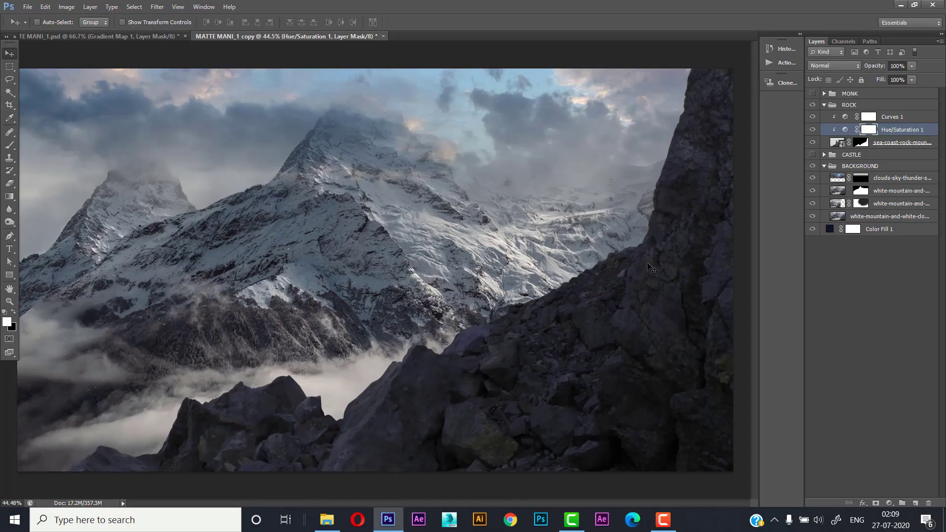
Show the MONK group and expand it for work around the monk's feet
{"action": "left_click", "coordinate": [832, 106]}
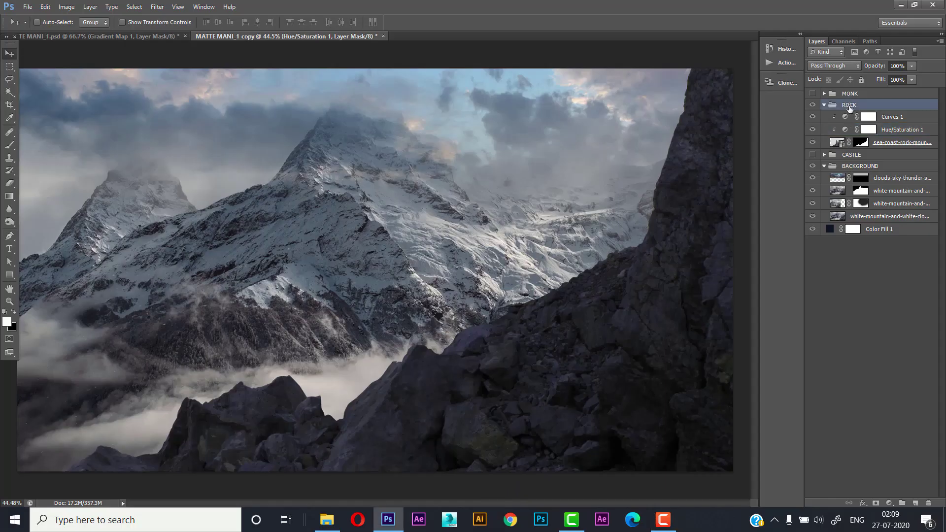
{"action": "left_click", "coordinate": [812, 93]}
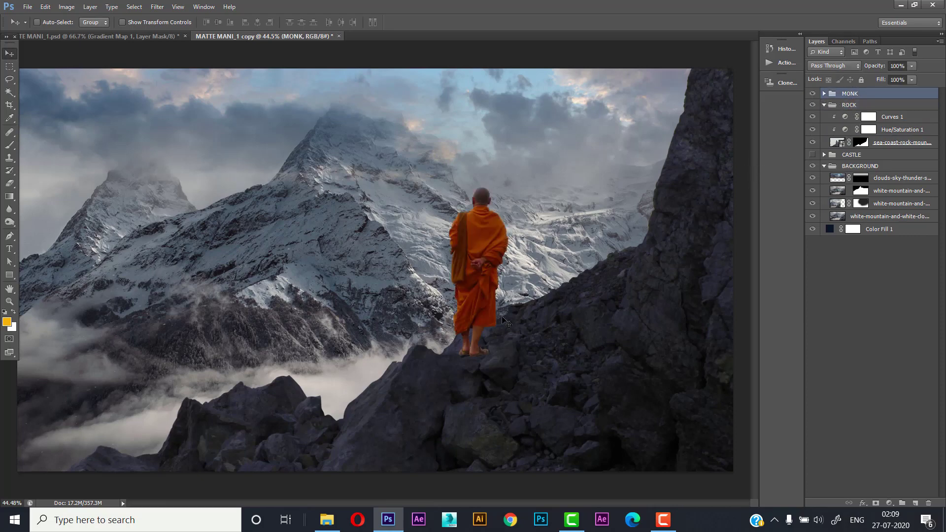
{"action": "left_click", "coordinate": [488, 345], "text": "ctrl"}
{"action": "scroll", "coordinate": [489, 345], "scroll_direction": "up", "scroll_amount": 6}
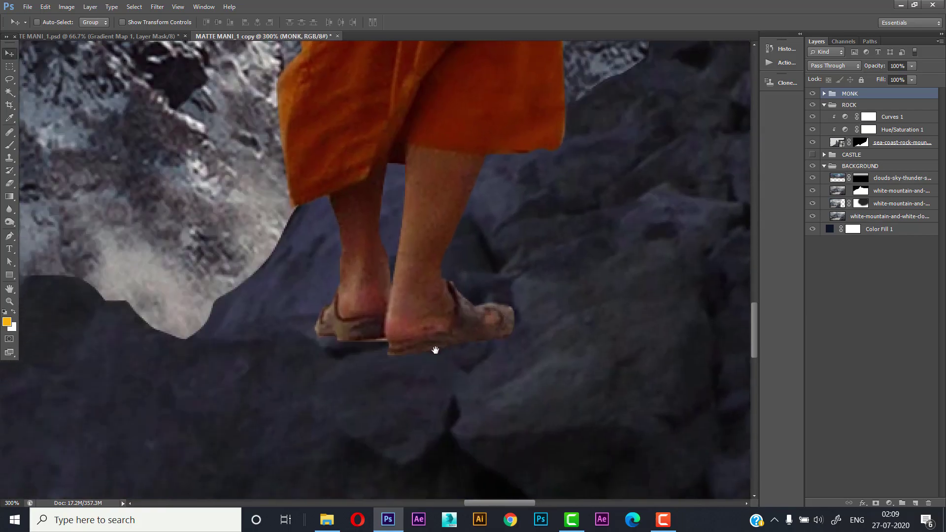
{"action": "left_click_drag", "start_coordinate": [435, 350], "coordinate": [441, 325]}
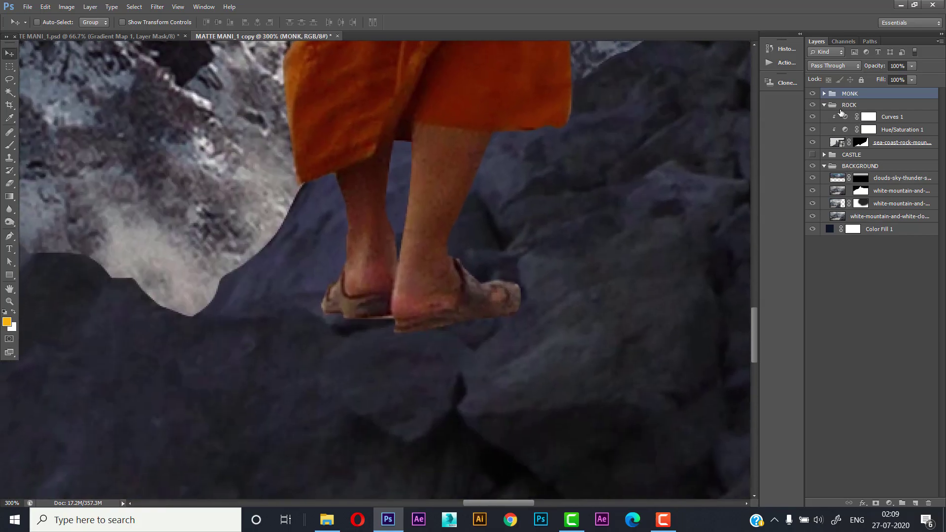
{"action": "left_click", "coordinate": [824, 93]}
{"action": "left_click", "coordinate": [824, 93]}
{"action": "left_click", "coordinate": [824, 93]}
Create a new empty layer in the MONK group and place it beneath the monk's Layer 3 copy
{"action": "left_click", "coordinate": [867, 118]}
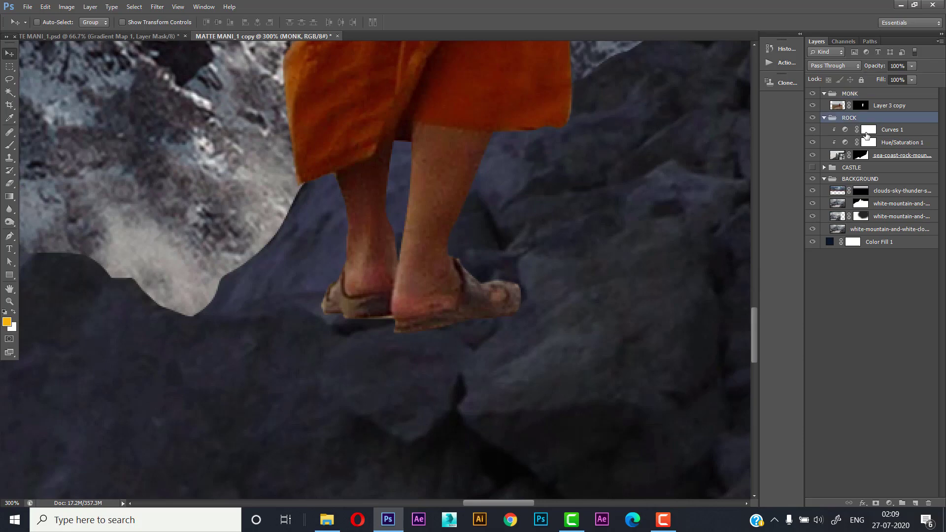
{"action": "left_click", "coordinate": [884, 110]}
{"action": "left_click", "coordinate": [915, 503]}
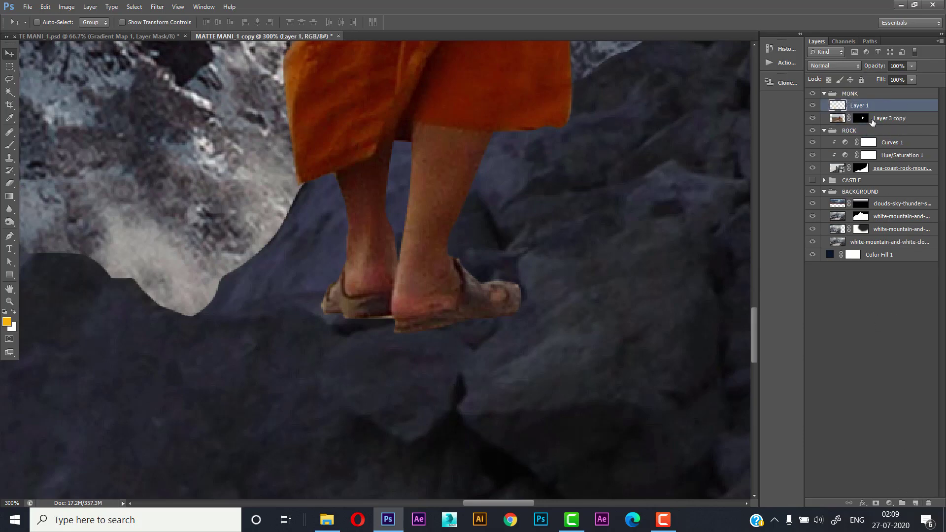
{"action": "left_click_drag", "start_coordinate": [867, 106], "coordinate": [868, 124]}
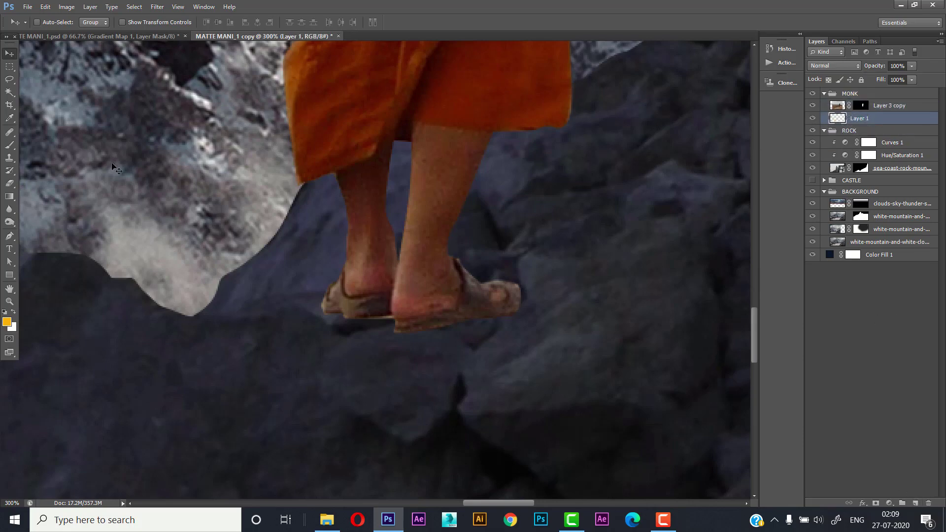
Set up the Brush tool with a soft 25 px tip, 0% hardness and black as the foreground color
{"action": "left_click", "coordinate": [10, 145]}
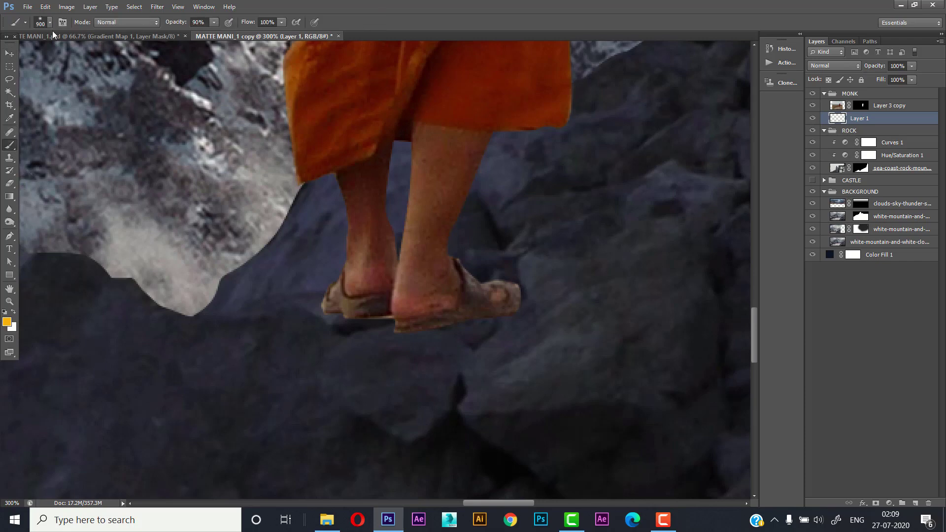
{"action": "right_click", "coordinate": [58, 50]}
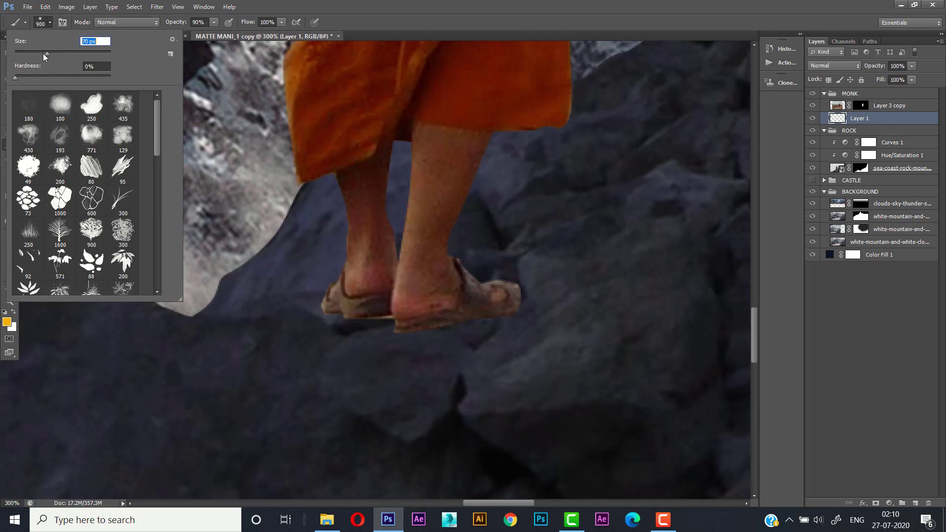
{"action": "type", "text": "80"}
{"action": "key", "text": "Return"}
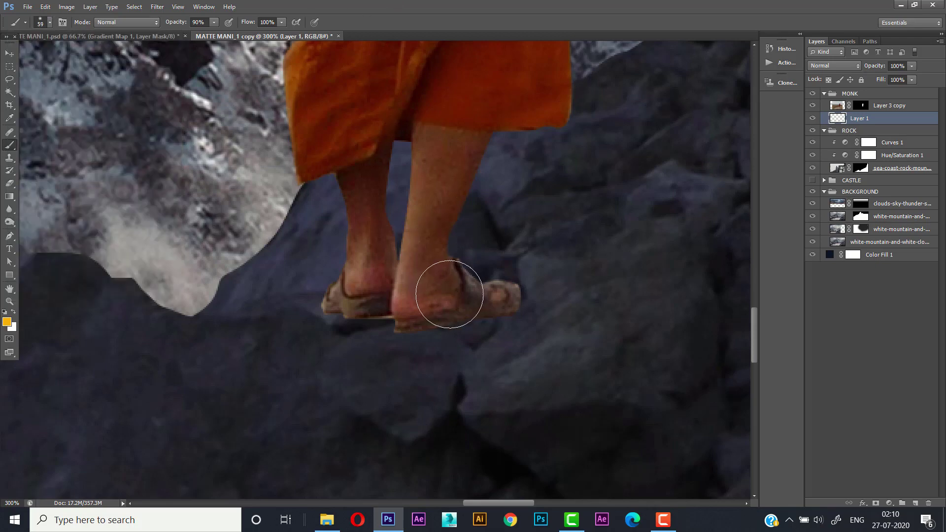
{"action": "key", "text": "bracketright"}
{"action": "key", "text": "bracketright"}
{"action": "key", "text": "bracketright"}
{"action": "key", "text": "bracketright"}
{"action": "key", "text": "bracketright"}
{"action": "key", "text": "bracketright"}
{"action": "key", "text": "bracketright"}
{"action": "key", "text": "bracketright"}
{"action": "key", "text": "bracketleft"}
{"action": "key", "text": "bracketleft"}
{"action": "key", "text": "bracketleft"}
{"action": "key", "text": "bracketleft"}
{"action": "key", "text": "bracketleft"}
{"action": "key", "text": "bracketleft"}
{"action": "key", "text": "bracketleft"}
{"action": "key", "text": "bracketleft"}
{"action": "key", "text": "bracketleft"}
{"action": "key", "text": "bracketleft"}
{"action": "key", "text": "bracketleft"}
{"action": "key", "text": "bracketleft"}
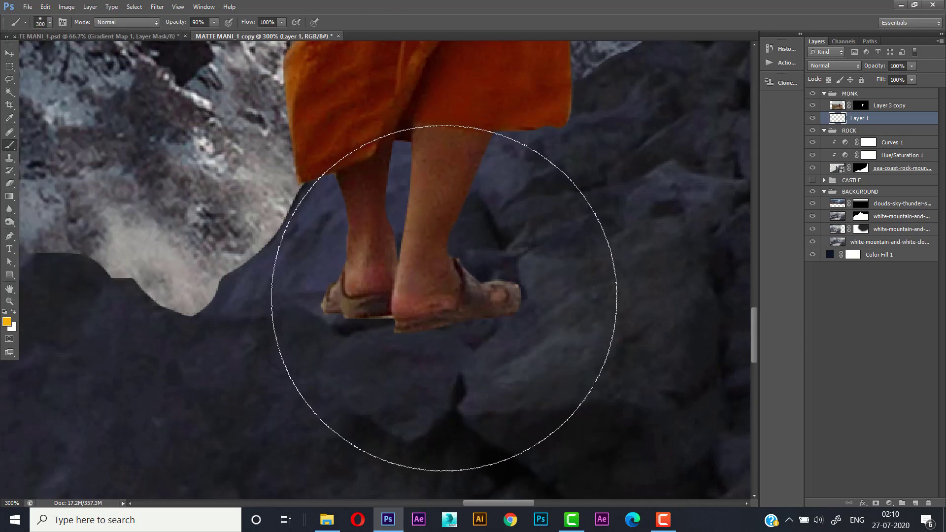
{"action": "key", "text": "d"}
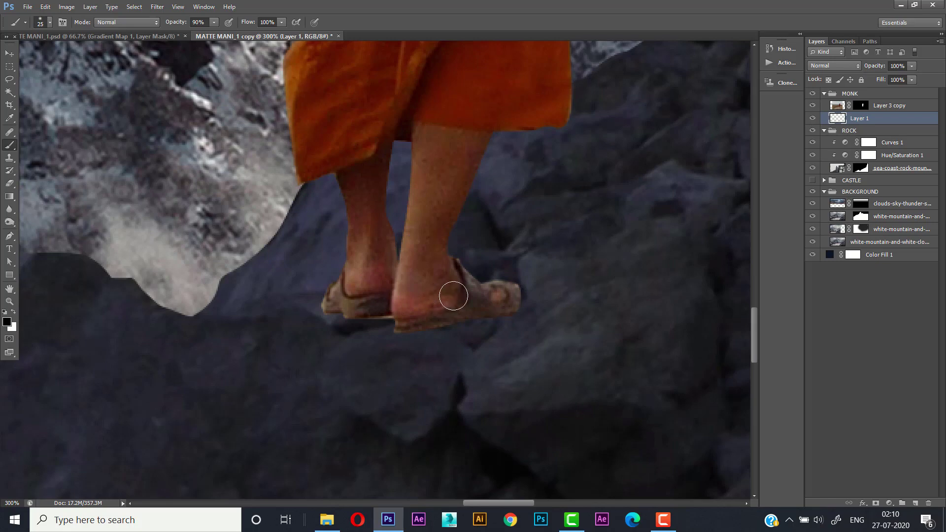
{"action": "key", "text": "x"}
{"action": "key", "text": "x"}
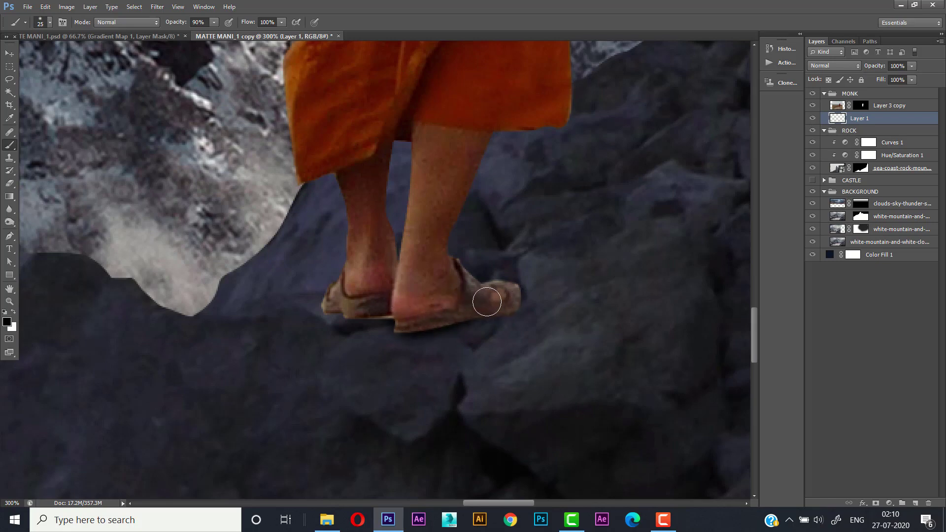
Paint a soft black contact shadow on the rock beneath the monk's sandals
{"action": "key", "text": "space"}
{"action": "mouse_move", "coordinate": [414, 316]}
{"action": "left_mouse_down"}
{"action": "mouse_move", "coordinate": [412, 297]}
{"action": "mouse_move", "coordinate": [446, 270]}
{"action": "left_mouse_up"}
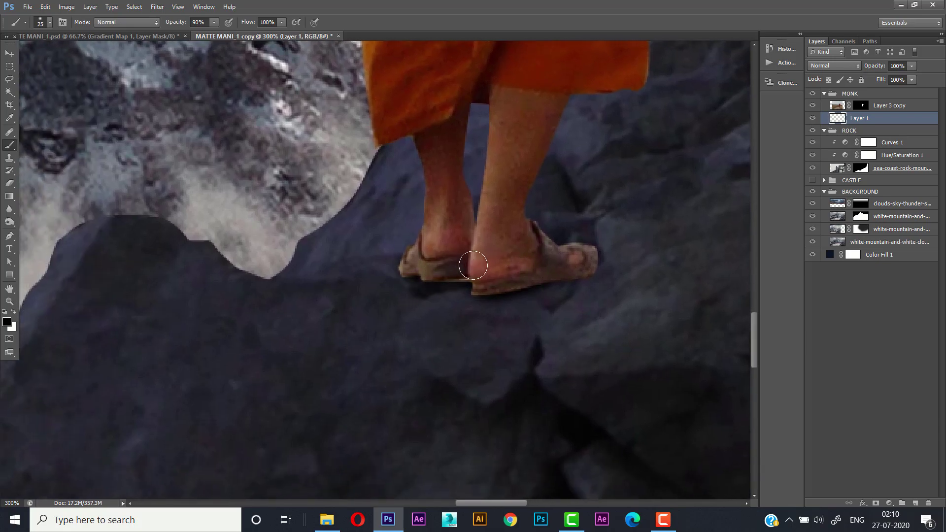
{"action": "left_click", "coordinate": [456, 277], "text": "alt"}
{"action": "left_click", "coordinate": [457, 279], "text": "alt"}
{"action": "left_click", "coordinate": [457, 278], "text": "alt"}
{"action": "mouse_move", "coordinate": [450, 302]}
{"action": "left_mouse_down"}
{"action": "mouse_move", "coordinate": [428, 325]}
{"action": "mouse_move", "coordinate": [432, 336]}
{"action": "mouse_move", "coordinate": [429, 312]}
{"action": "left_mouse_up"}
{"action": "left_click", "coordinate": [433, 326], "text": "ctrl"}
Free-transform the foot shadow to flatten it to 74.55% height at full width
{"action": "key", "text": "ctrl+t"}
{"action": "key", "text": "Return"}
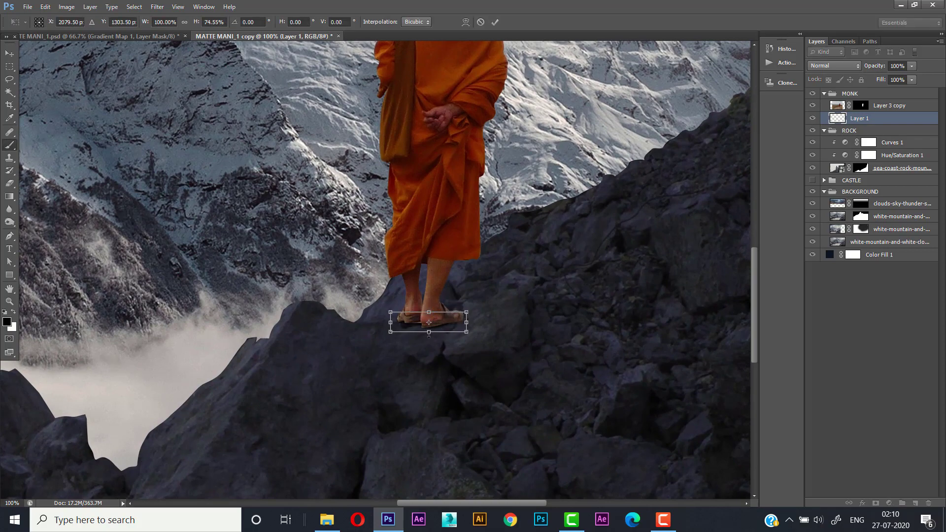
{"action": "key", "text": "b"}
{"action": "scroll", "coordinate": [454, 312], "scroll_direction": "up", "scroll_amount": 2}
{"action": "left_click", "coordinate": [457, 306], "text": "alt"}
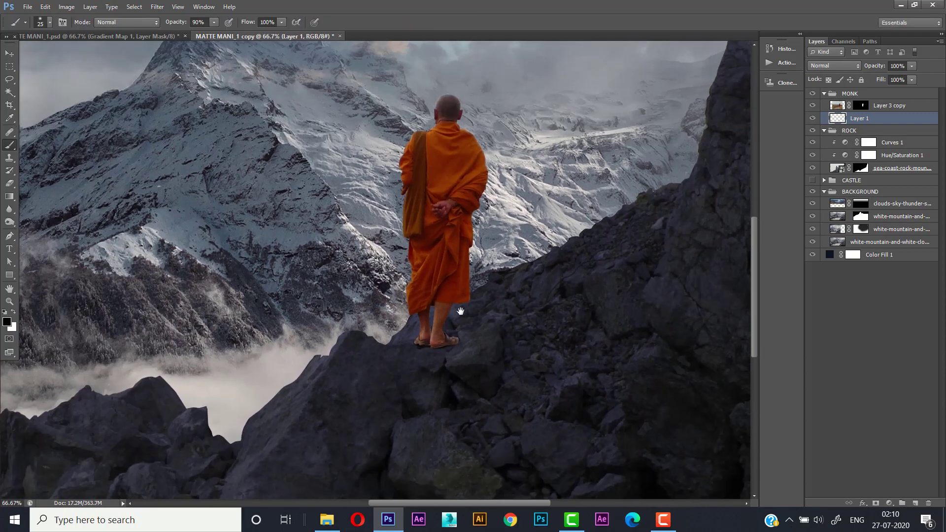
{"action": "left_click", "coordinate": [454, 311], "text": "alt"}
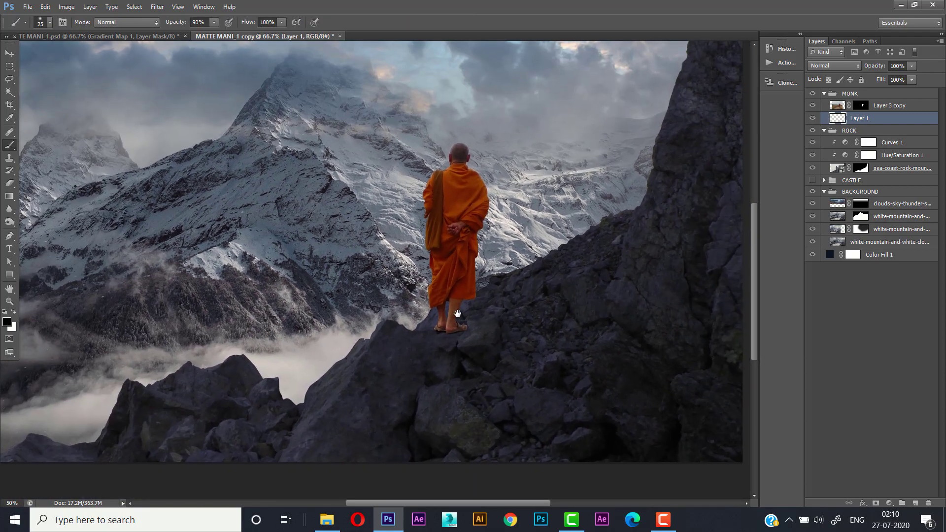
Add a Curves adjustment layer above the monk's Layer 3 copy and clip it to that layer
{"action": "left_click", "coordinate": [884, 106]}
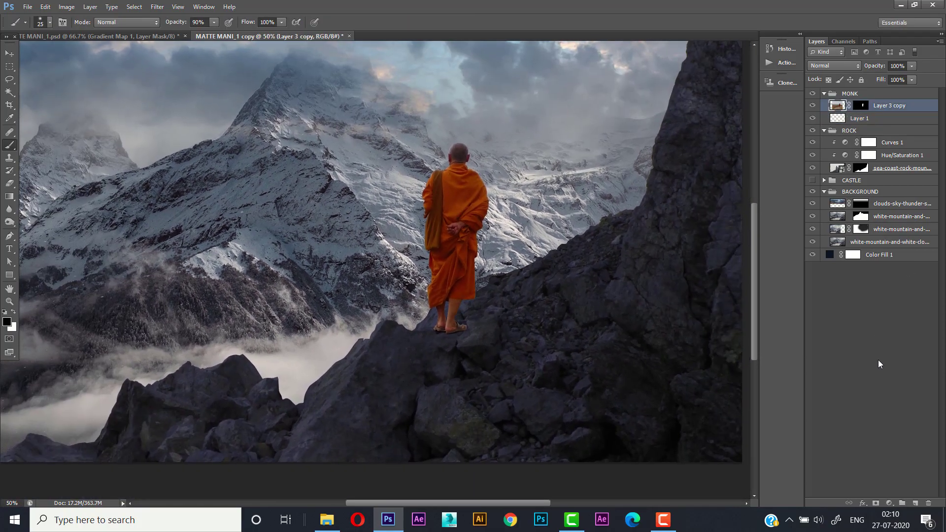
{"action": "left_click", "coordinate": [890, 504]}
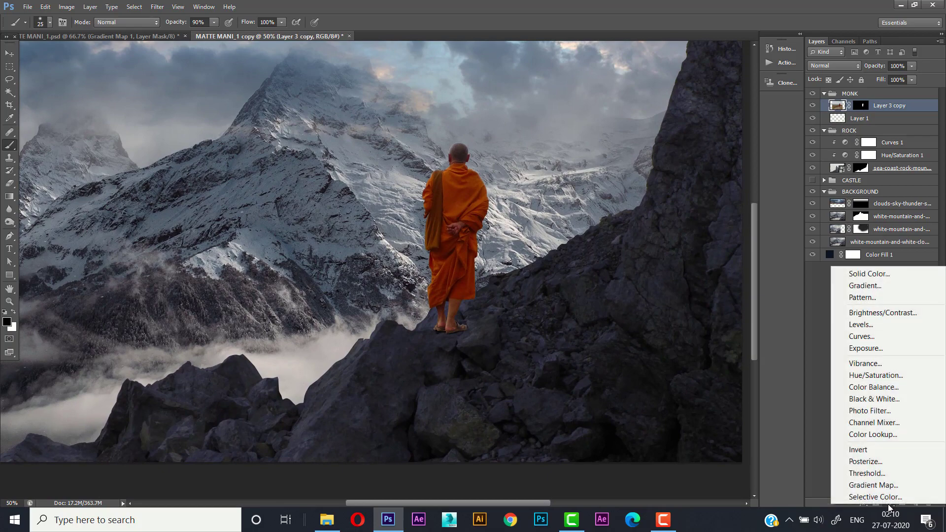
{"action": "left_click", "coordinate": [875, 337]}
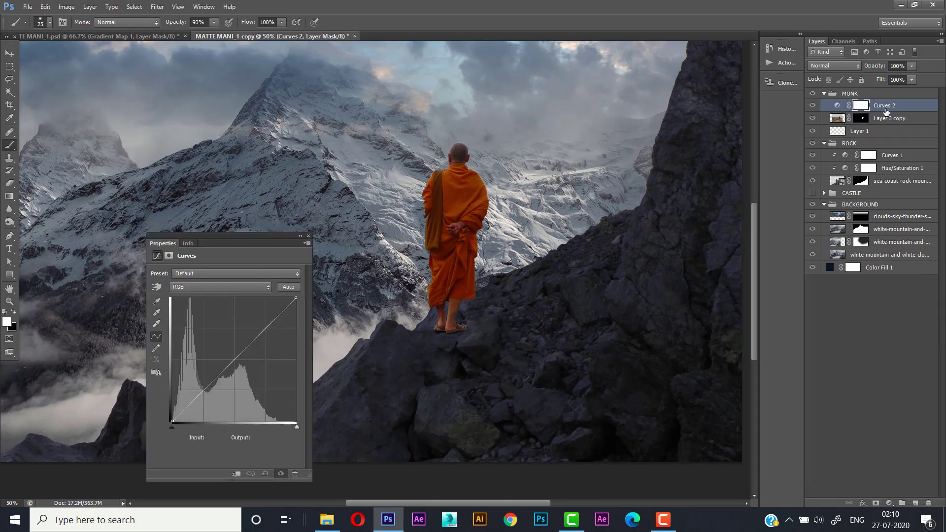
{"action": "right_click", "coordinate": [879, 106]}
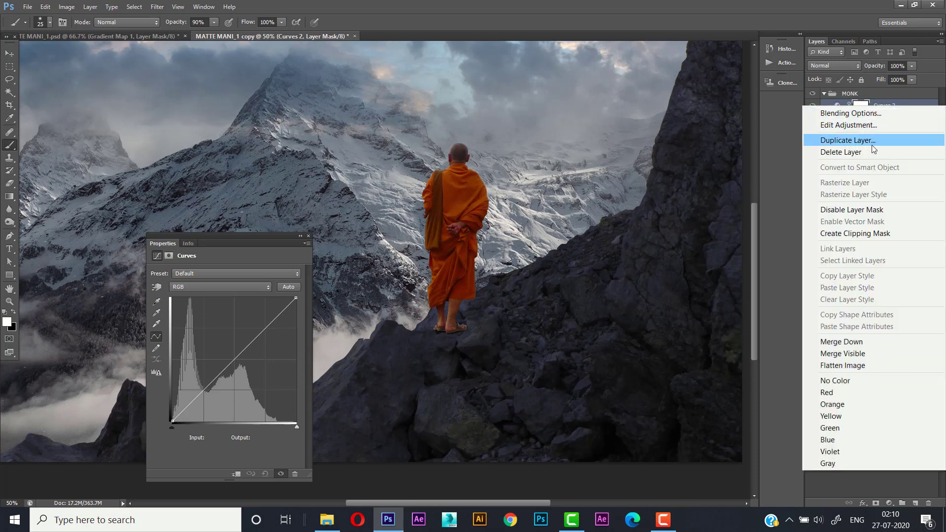
{"action": "left_click", "coordinate": [859, 238]}
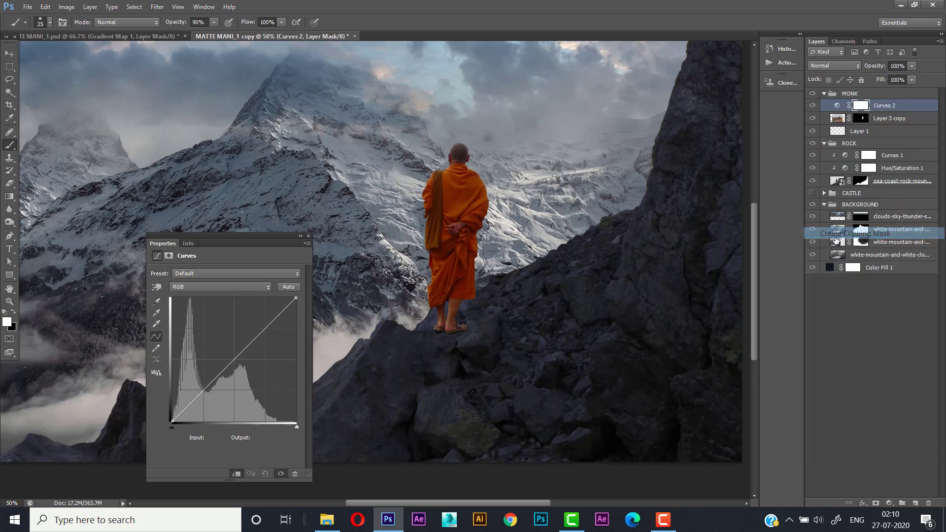
Darken the monk through the clipped Curves adjustment, lowering the curve's darker tones to about input 68, output 45
{"action": "left_click", "coordinate": [157, 289]}
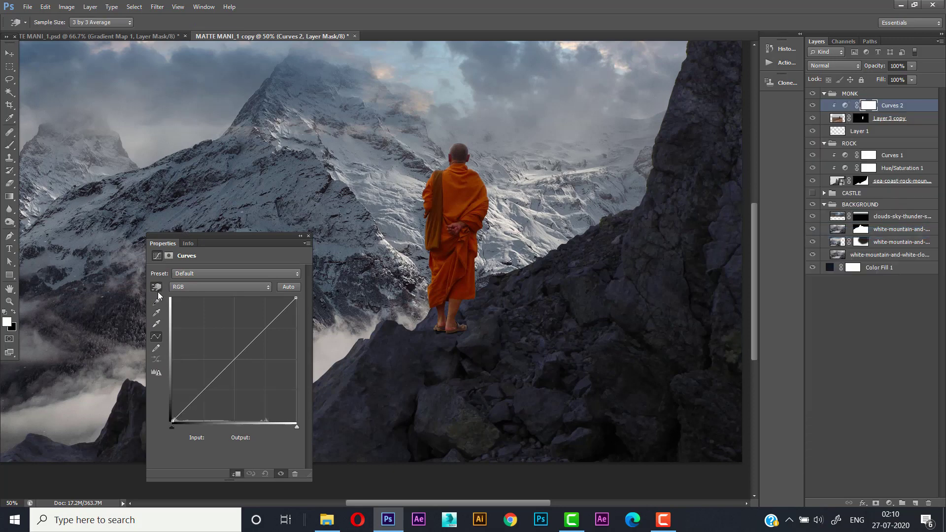
{"action": "left_click_drag", "start_coordinate": [463, 169], "coordinate": [458, 196]}
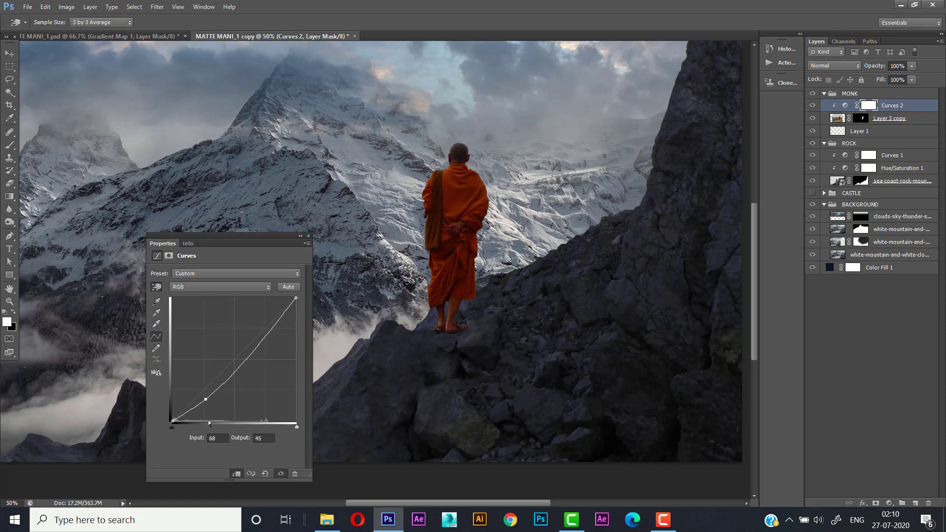
{"action": "left_click_drag", "start_coordinate": [205, 399], "coordinate": [207, 397]}
Add a Black & White adjustment layer with default values above the MONK group to compare tonal values
{"action": "left_click", "coordinate": [879, 96]}
{"action": "key", "text": "b"}
{"action": "key", "text": "x"}
{"action": "left_click", "coordinate": [876, 107]}
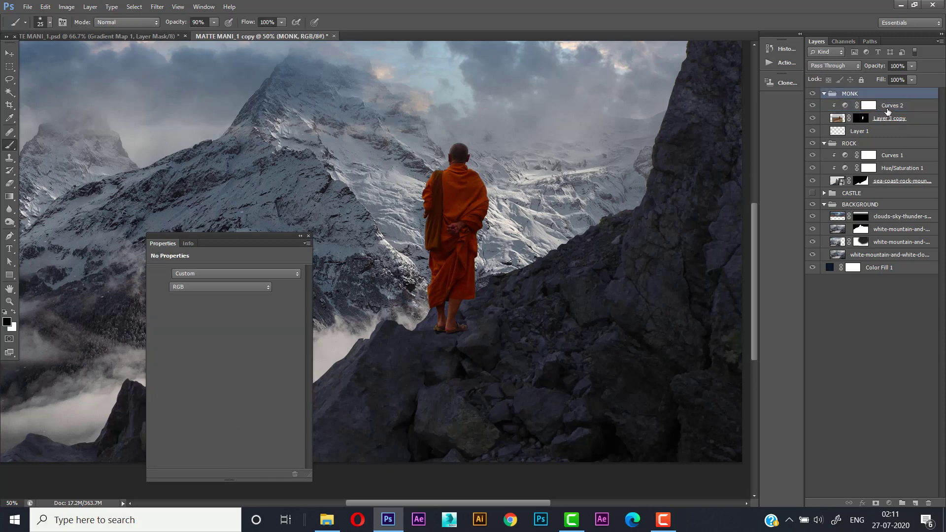
{"action": "key", "text": "x"}
{"action": "left_click", "coordinate": [880, 94]}
{"action": "key", "text": "x"}
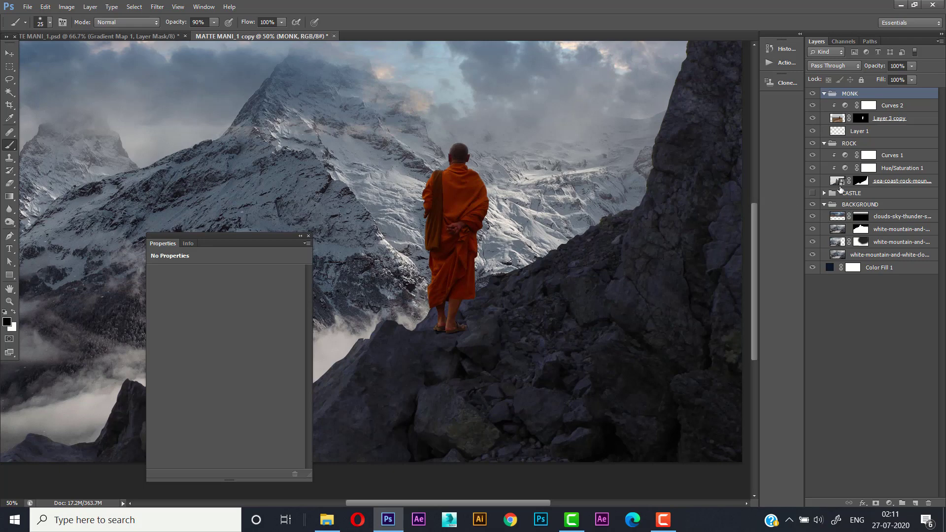
{"action": "left_click", "coordinate": [889, 504]}
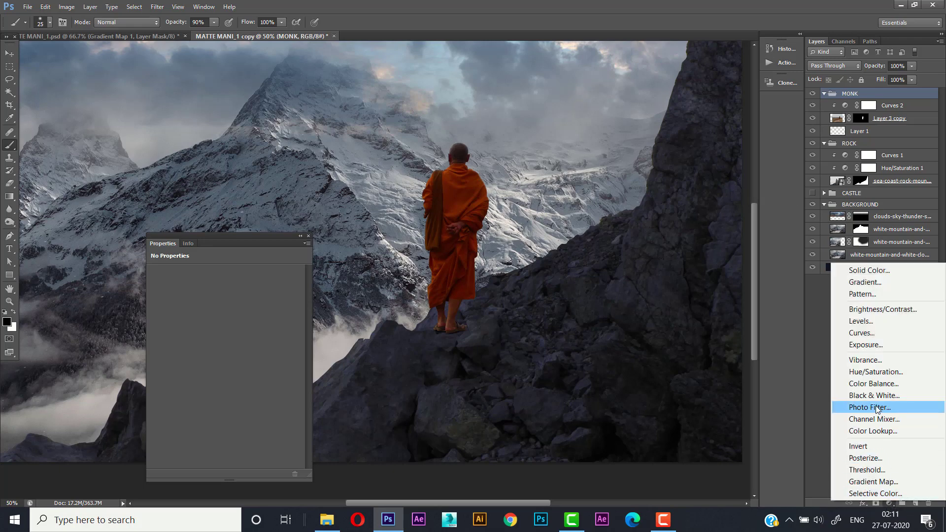
{"action": "left_click", "coordinate": [887, 396]}
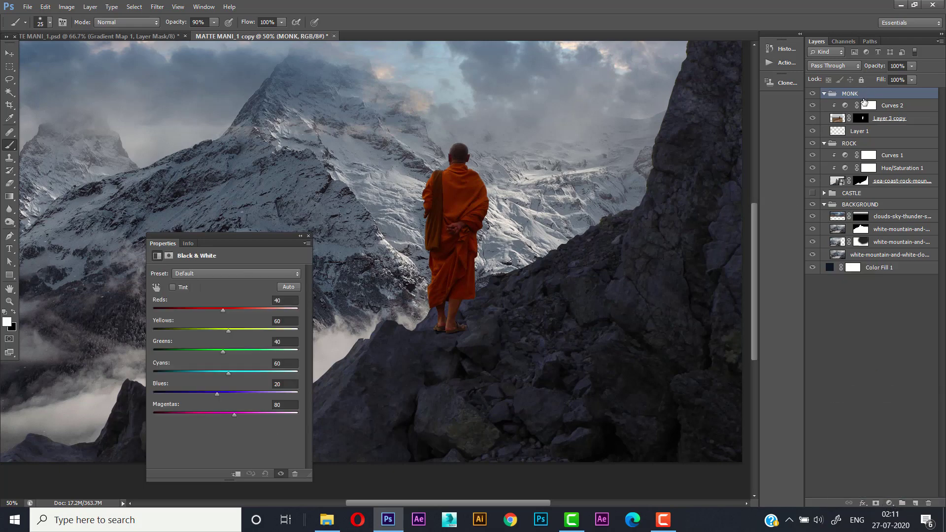
{"action": "left_click_drag", "start_coordinate": [875, 95], "coordinate": [878, 101]}
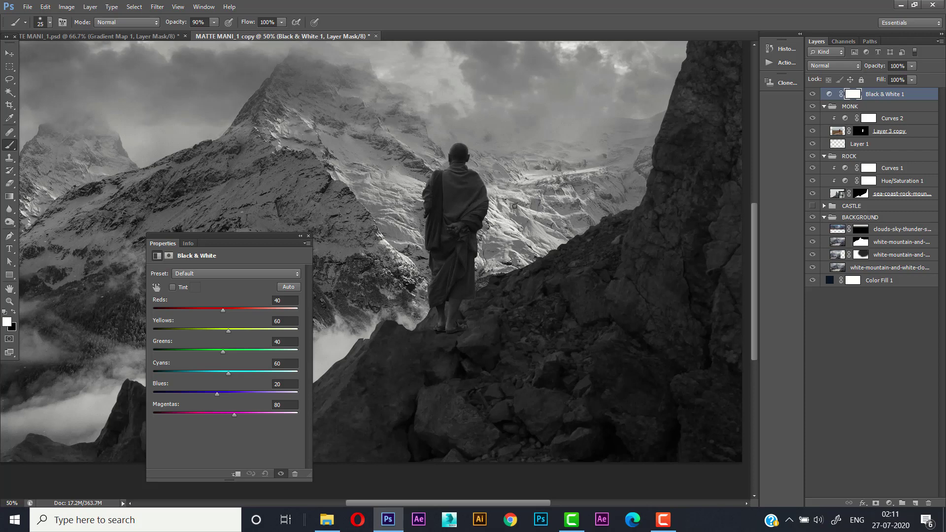
Raise the monk's Curves 2 point to input 71, output 59, and hide the Black & White adjustment layer
{"action": "left_click", "coordinate": [864, 121]}
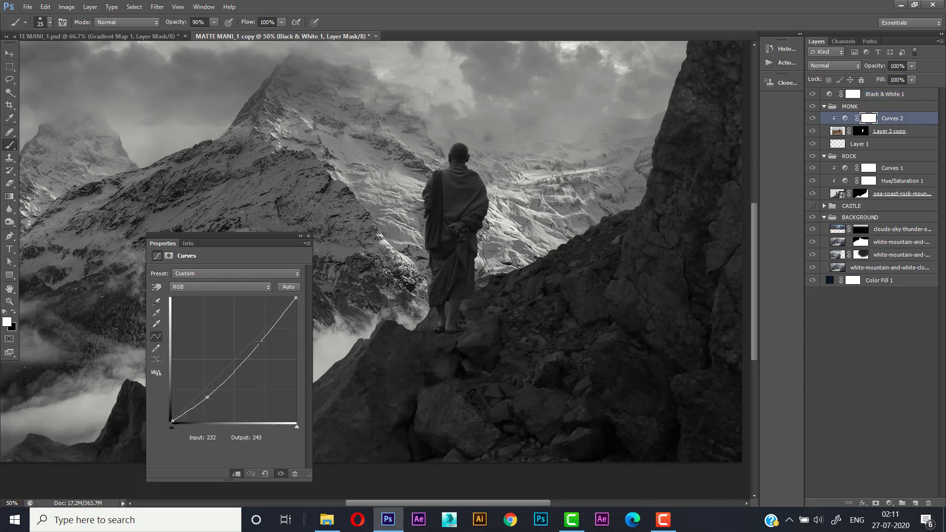
{"action": "left_click_drag", "start_coordinate": [207, 396], "coordinate": [207, 392]}
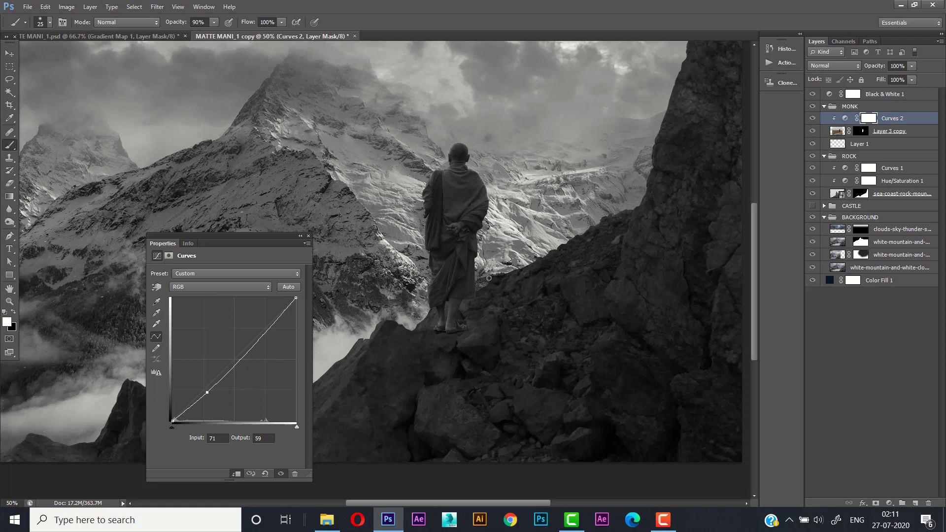
{"action": "left_click", "coordinate": [869, 97]}
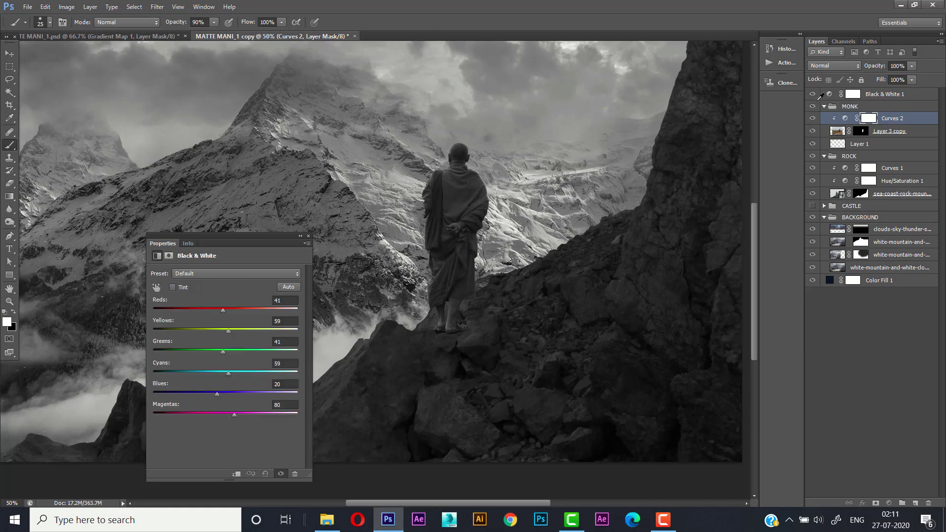
{"action": "left_click", "coordinate": [813, 96]}
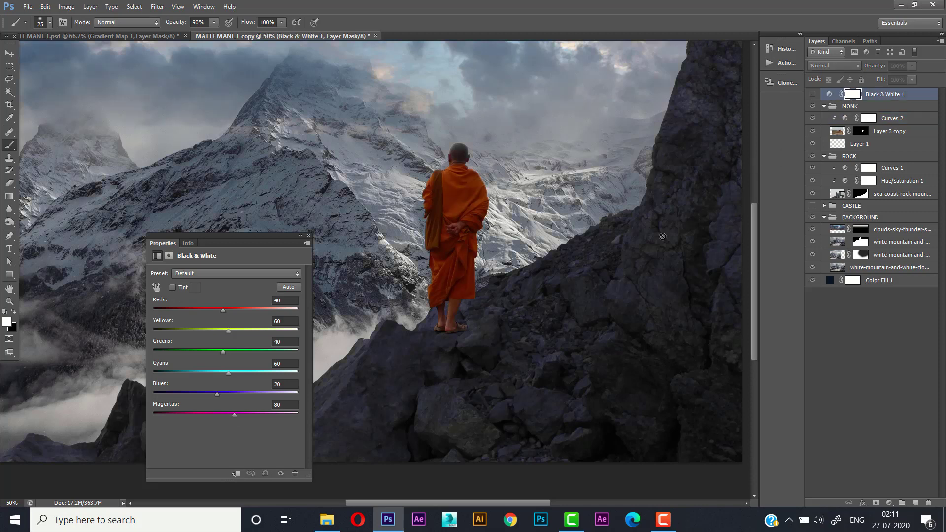
{"action": "left_click", "coordinate": [307, 236]}
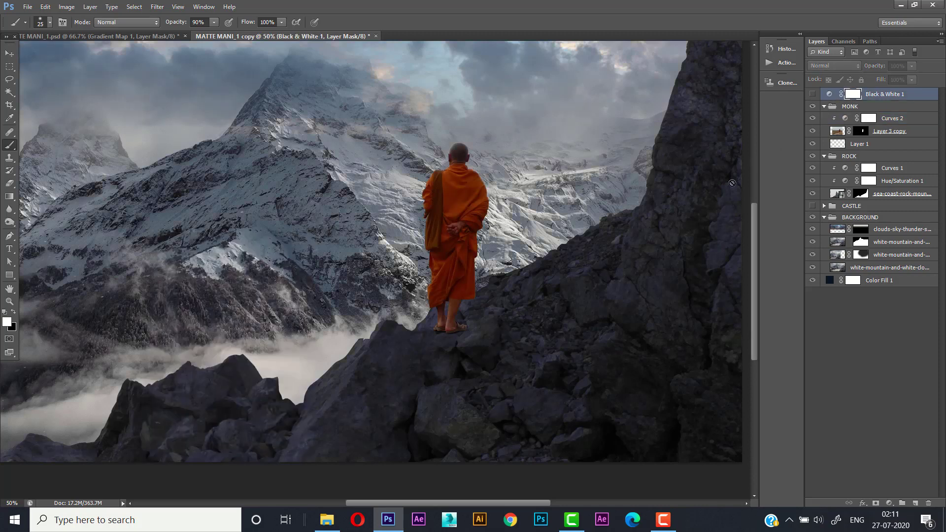
Lower the monk's Curves 2 point to input 68, output 46
{"action": "double_click", "coordinate": [846, 120]}
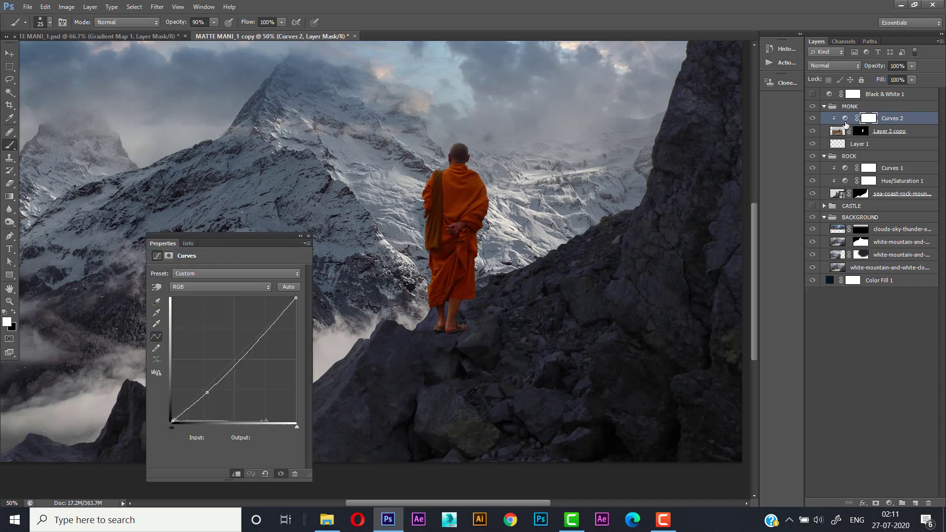
{"action": "left_click_drag", "start_coordinate": [206, 393], "coordinate": [205, 398]}
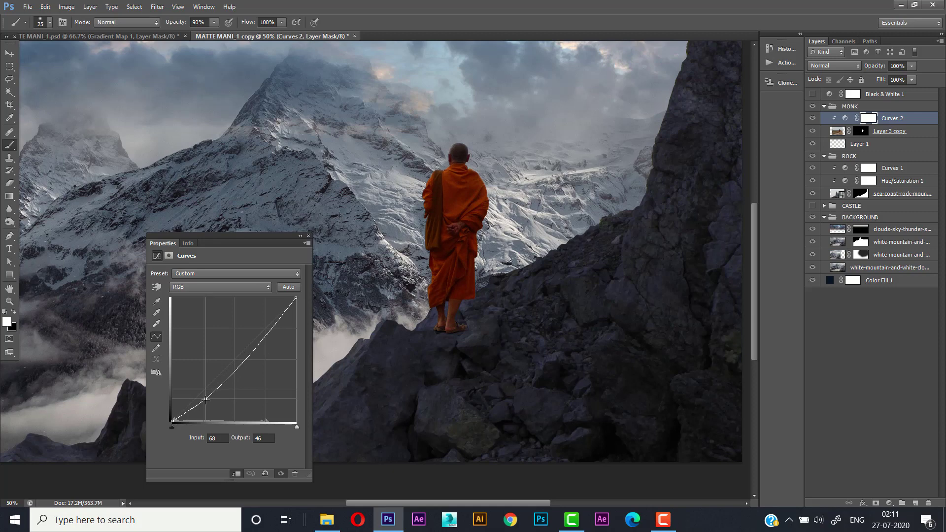
{"action": "left_click", "coordinate": [309, 236]}
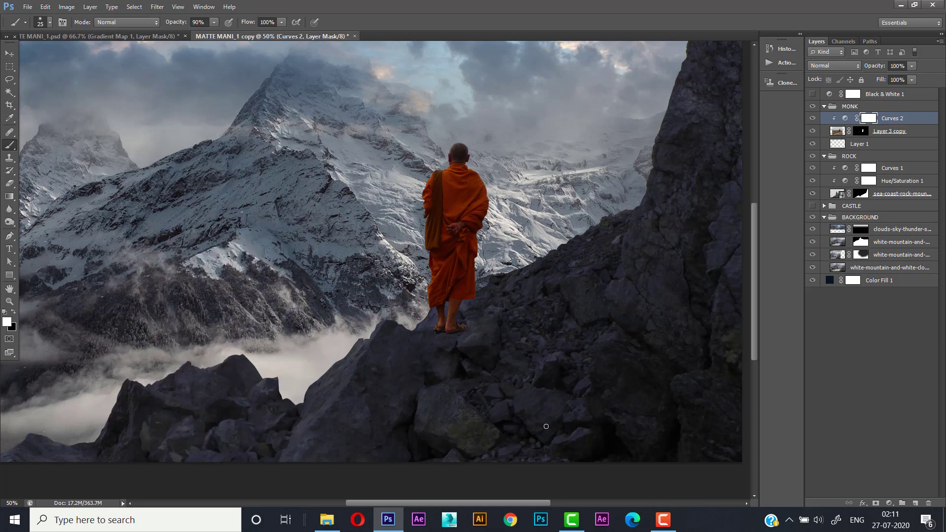
Add a Selective Color adjustment layer and place it above the MONK group, below the Black & White layer
{"action": "left_click", "coordinate": [875, 107]}
{"action": "key", "text": "x"}
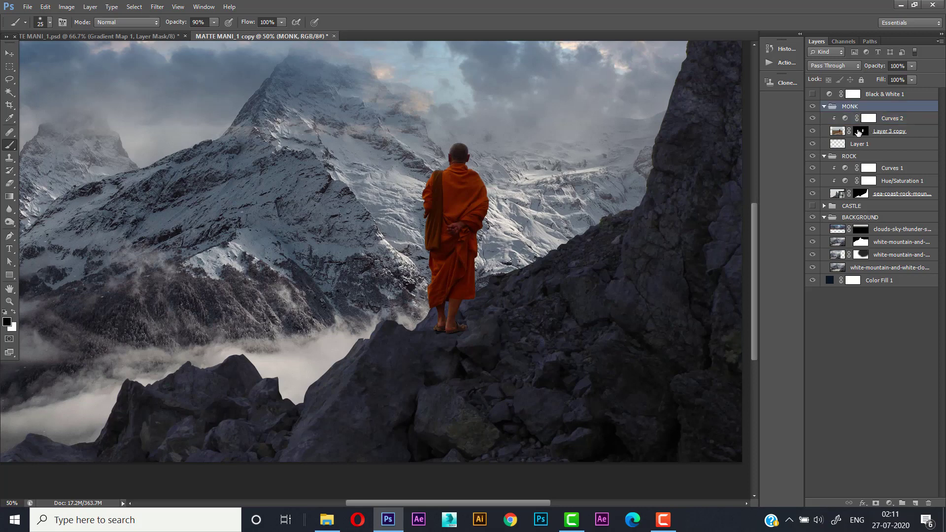
{"action": "key", "text": "v"}
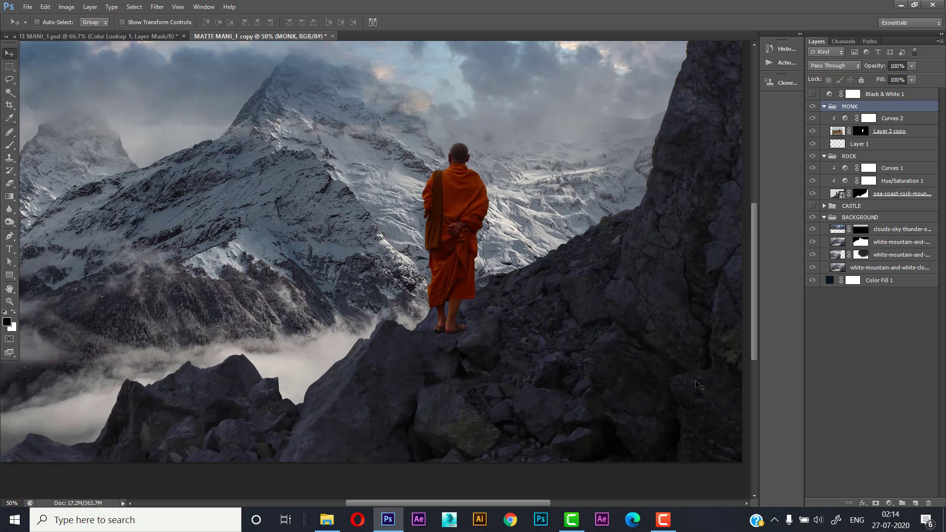
{"action": "left_click", "coordinate": [889, 503]}
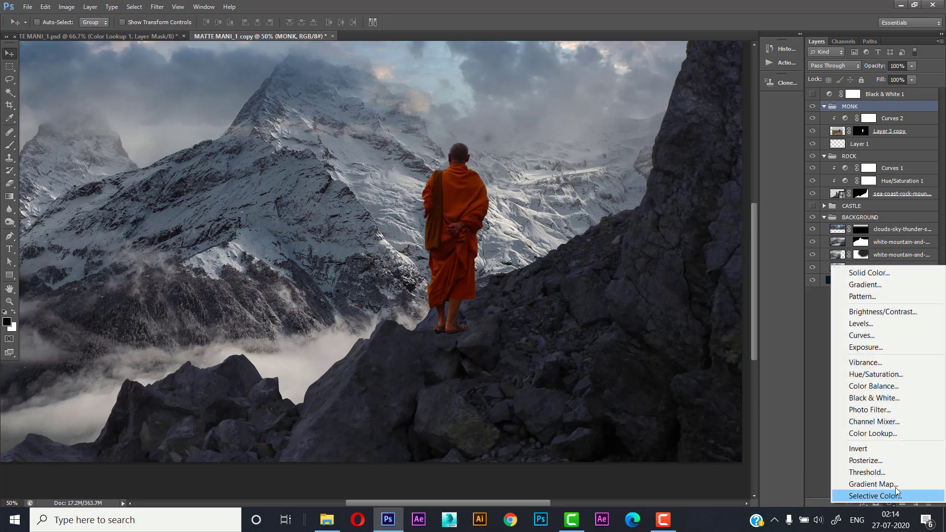
{"action": "left_click", "coordinate": [893, 496]}
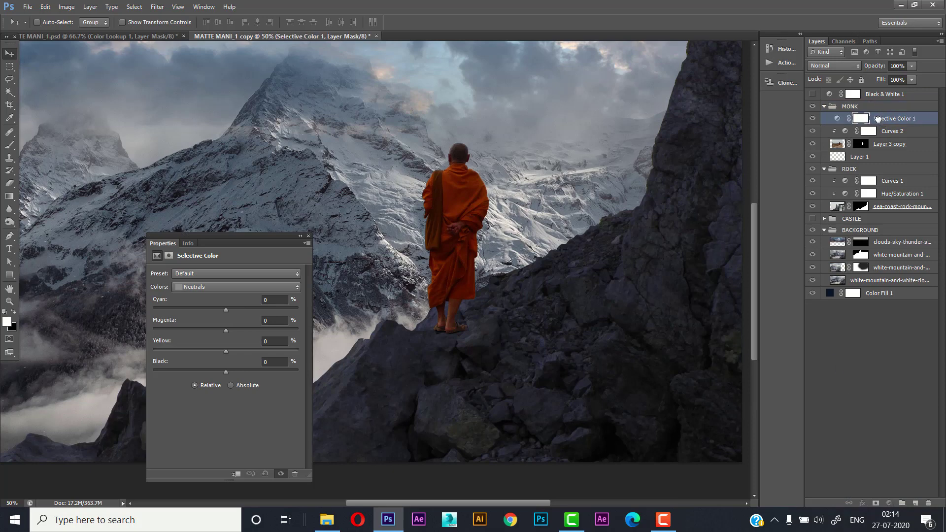
{"action": "left_click_drag", "start_coordinate": [882, 118], "coordinate": [872, 101]}
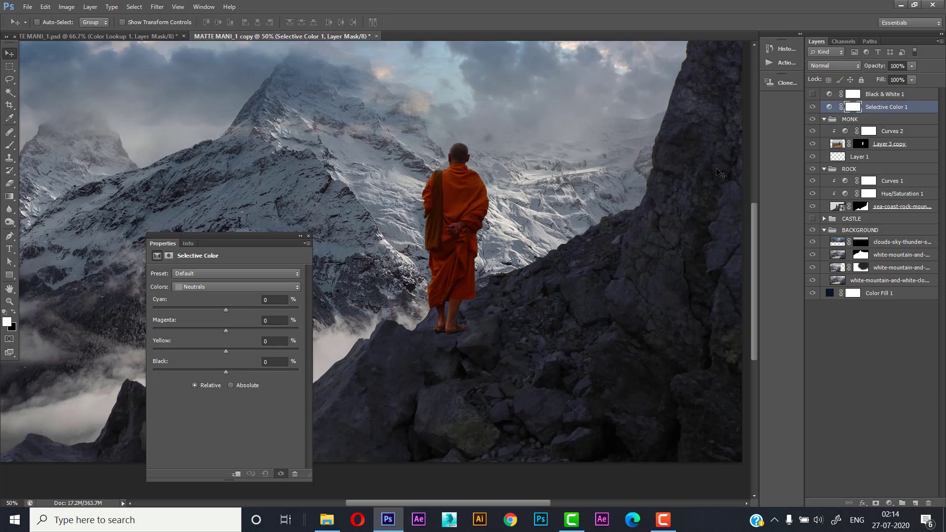
Set the Selective Color Neutrals to Cyan 15%, Magenta 5% and Yellow 2%
{"action": "left_click_drag", "start_coordinate": [259, 238], "coordinate": [281, 182]}
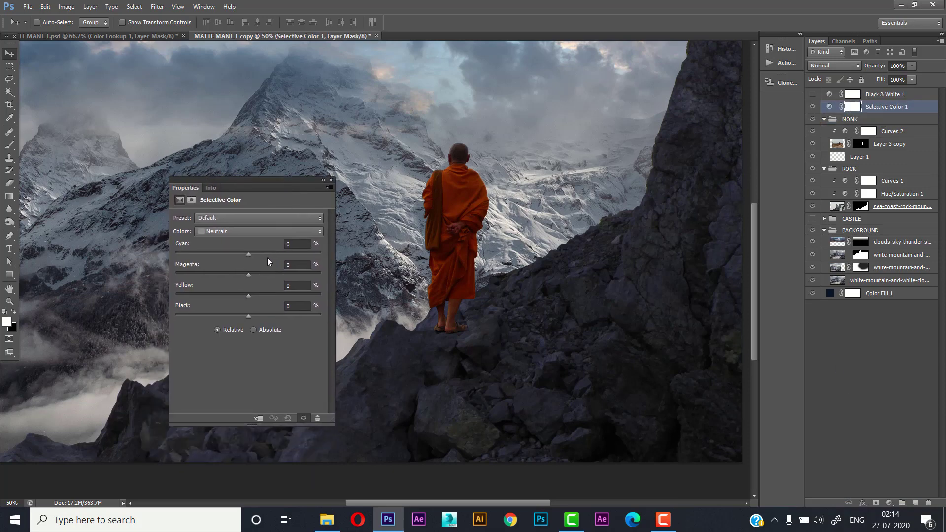
{"action": "left_click", "coordinate": [297, 243]}
{"action": "type", "text": "15"}
{"action": "key", "text": "Return"}
{"action": "left_click", "coordinate": [297, 265]}
{"action": "type", "text": "5"}
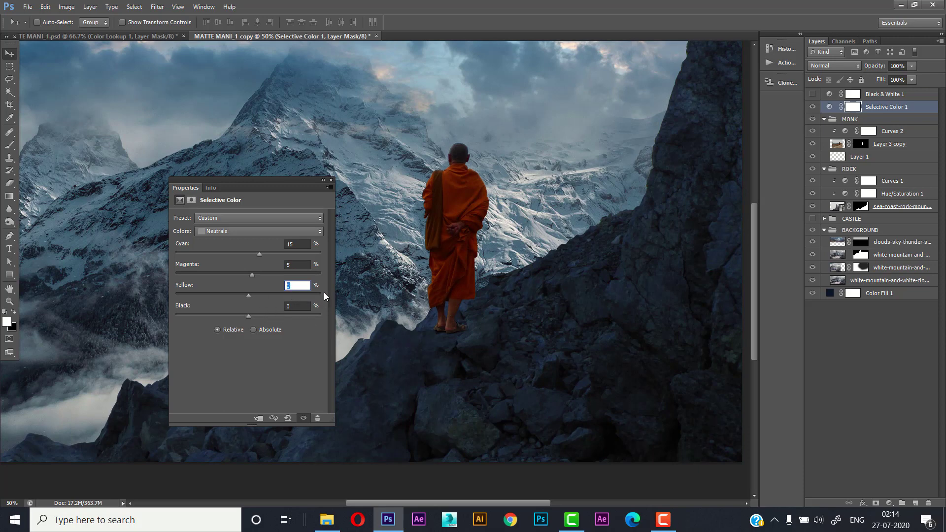
{"action": "type", "text": "2"}
{"action": "left_click", "coordinate": [331, 180]}
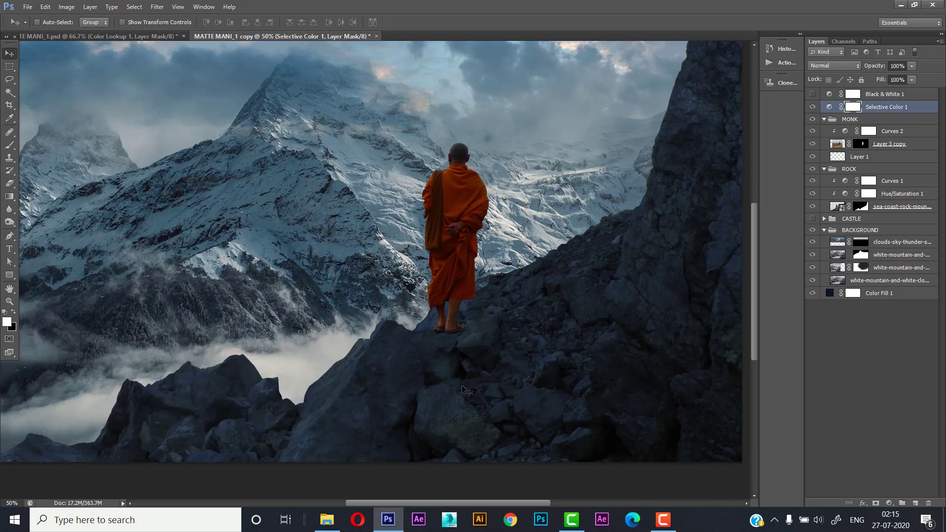
Add a Color Balance adjustment layer clipped to the monk's Layer 3 copy, beneath Curves 2
{"action": "left_click", "coordinate": [8, 305]}
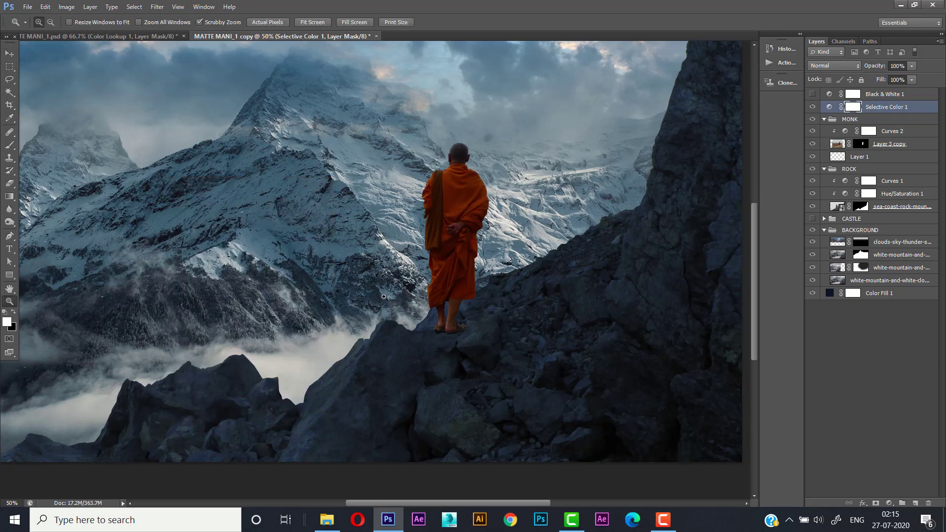
{"action": "right_click", "coordinate": [389, 229]}
{"action": "left_click", "coordinate": [419, 235]}
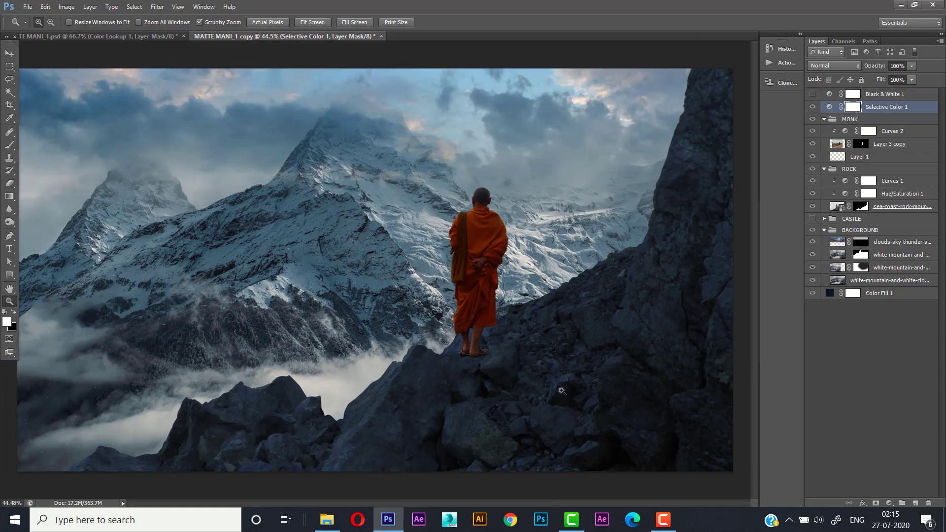
{"action": "left_click", "coordinate": [881, 145]}
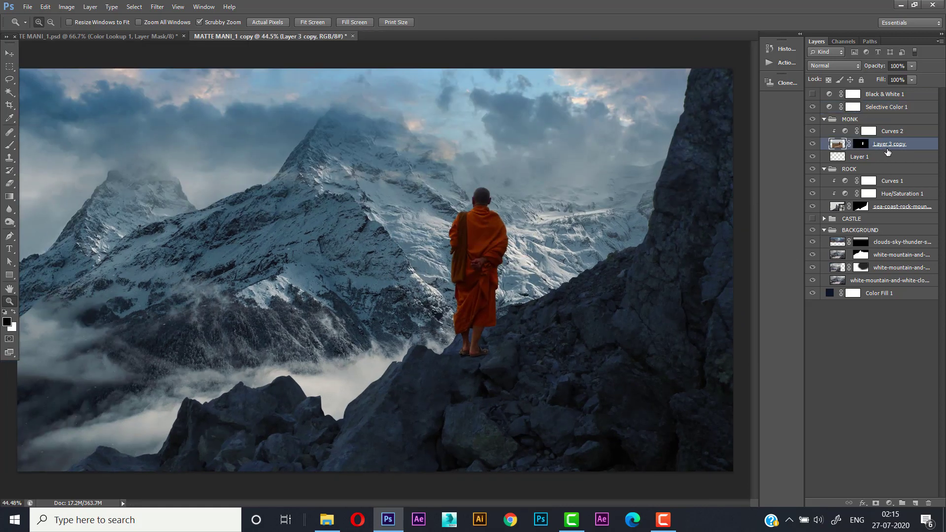
{"action": "left_click", "coordinate": [889, 503]}
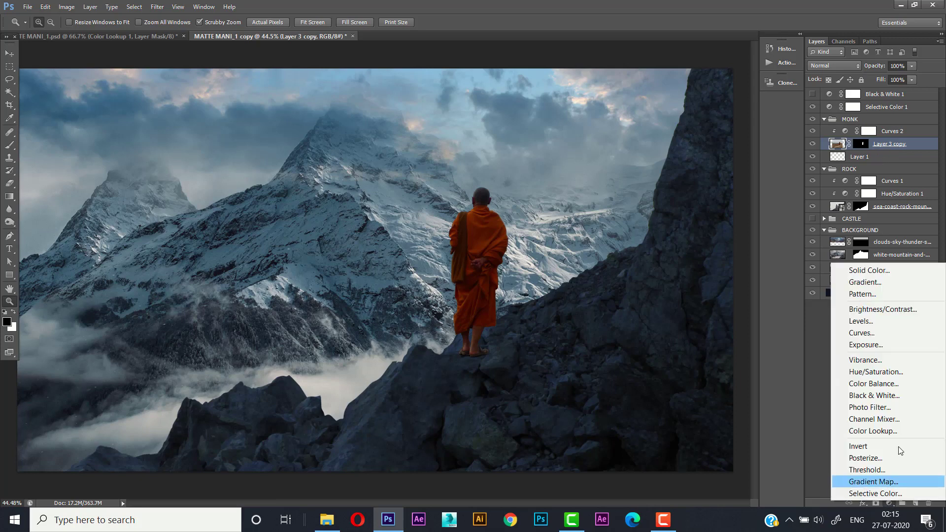
{"action": "left_click", "coordinate": [888, 389]}
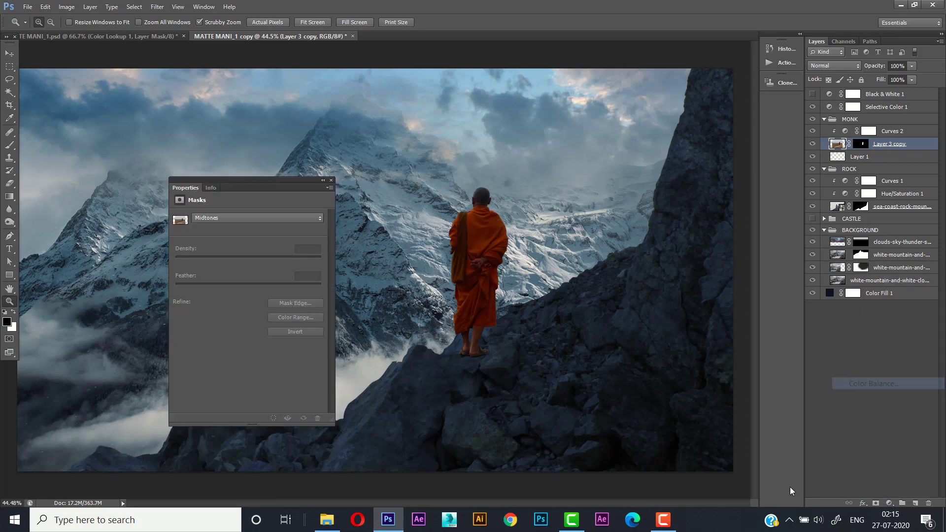
Shift the monk's Color Balance midtones slightly toward cyan and blue
{"action": "left_click_drag", "start_coordinate": [277, 186], "coordinate": [260, 153]}
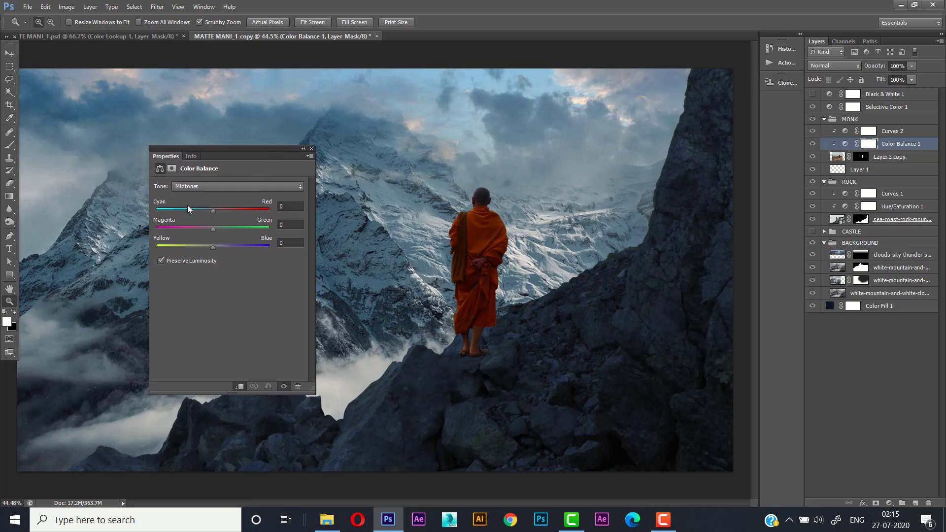
{"action": "left_click_drag", "start_coordinate": [207, 209], "coordinate": [198, 208]}
{"action": "left_click_drag", "start_coordinate": [213, 246], "coordinate": [219, 245]}
{"action": "left_click", "coordinate": [311, 149]}
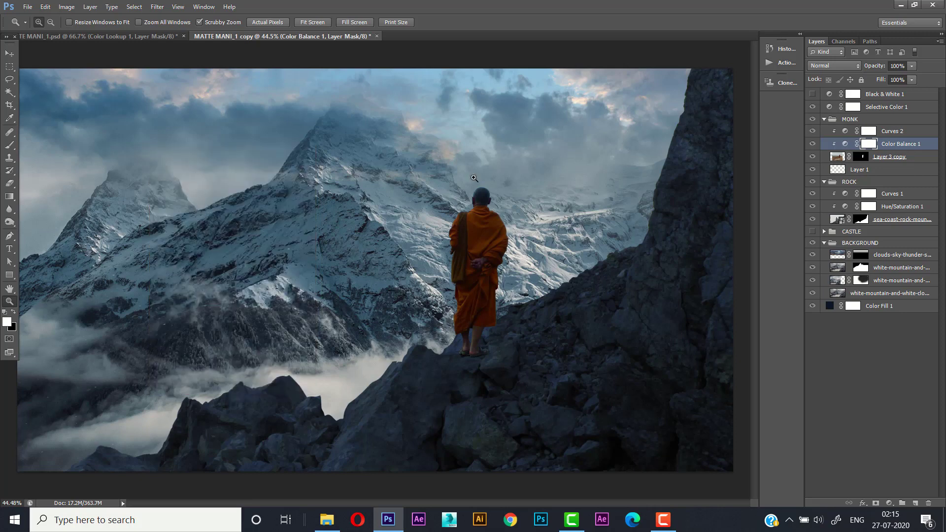
Create a new layer at the top of the layer stack and fill it with 50% Gray
{"action": "key", "text": "alt+period"}
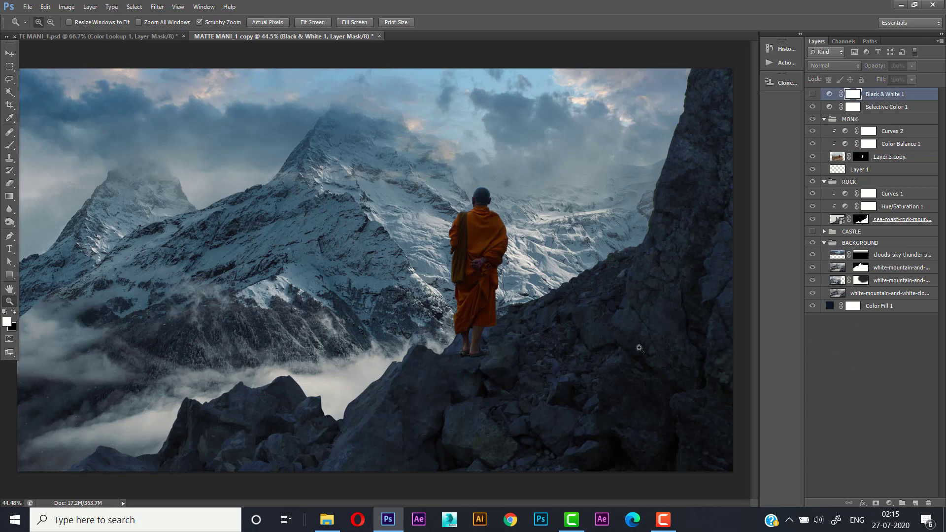
{"action": "key", "text": "ctrl+shift+alt+n"}
{"action": "key", "text": "x"}
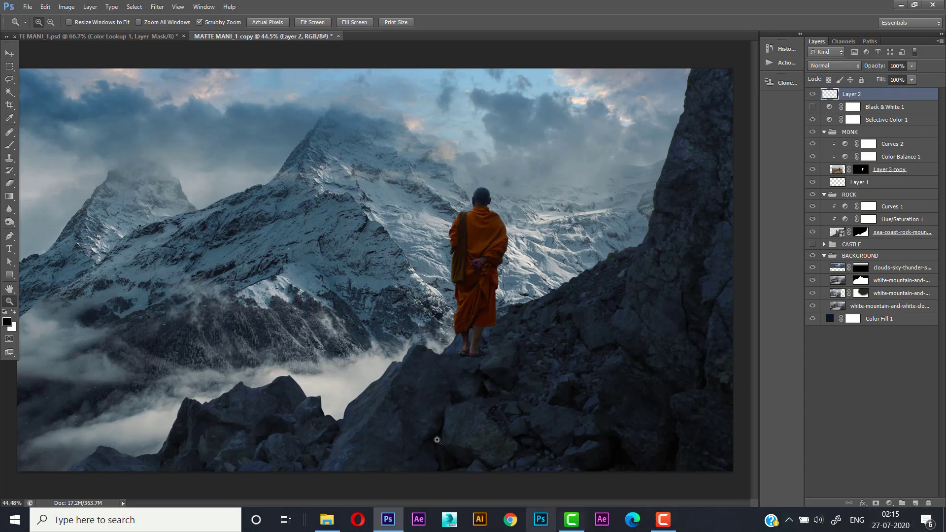
{"action": "left_click", "coordinate": [45, 6]}
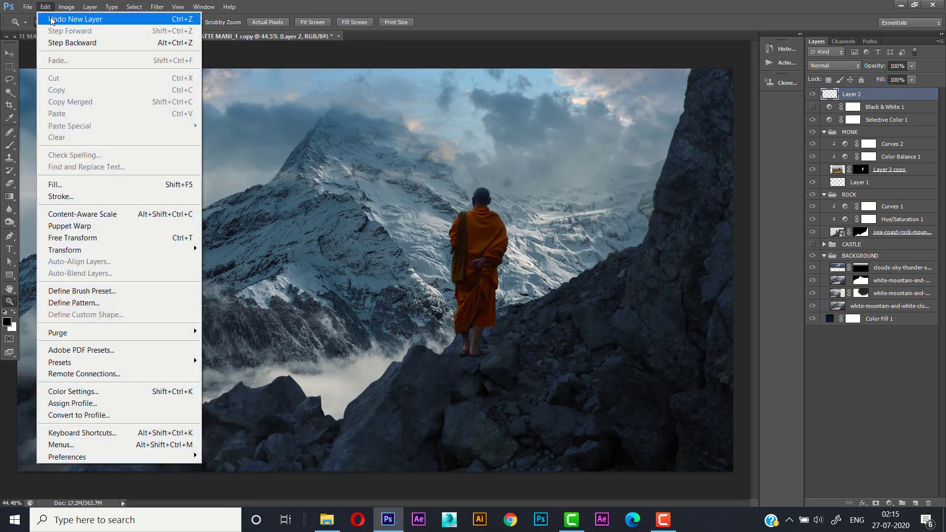
{"action": "left_click", "coordinate": [113, 185]}
{"action": "left_click", "coordinate": [492, 160]}
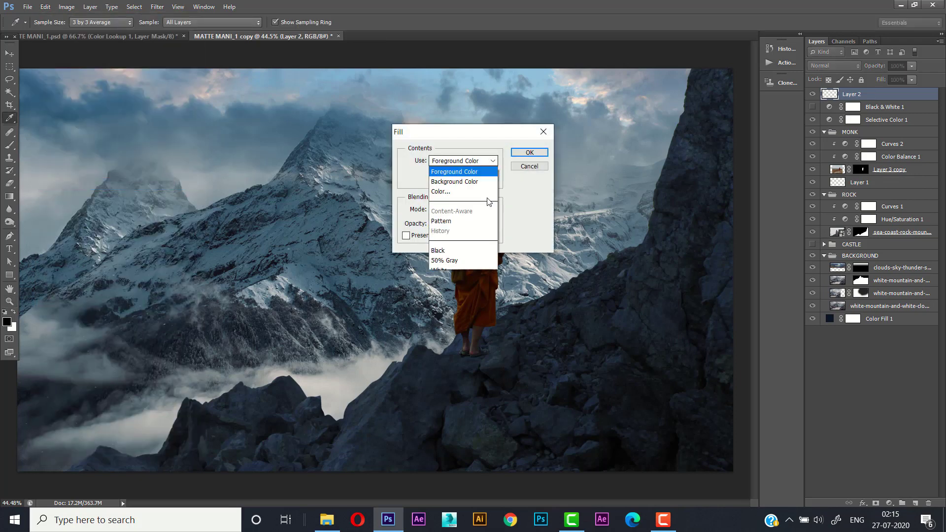
{"action": "left_click", "coordinate": [479, 261]}
{"action": "left_click", "coordinate": [523, 154]}
{"action": "key", "text": "z"}
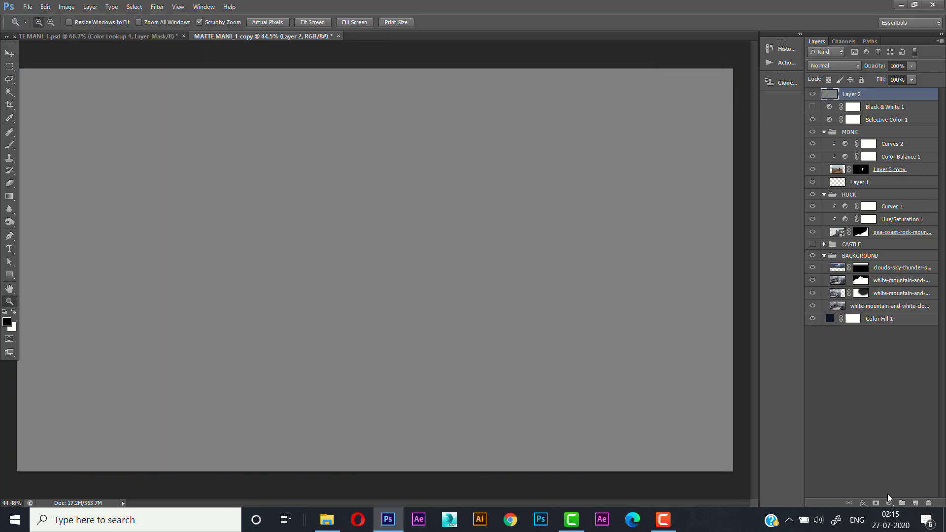
Add a Hue/Saturation adjustment layer with Saturation +100 at the top and set the gray Layer 2 beneath it to Luminosity blending
{"action": "left_click", "coordinate": [888, 503]}
{"action": "left_click", "coordinate": [886, 374]}
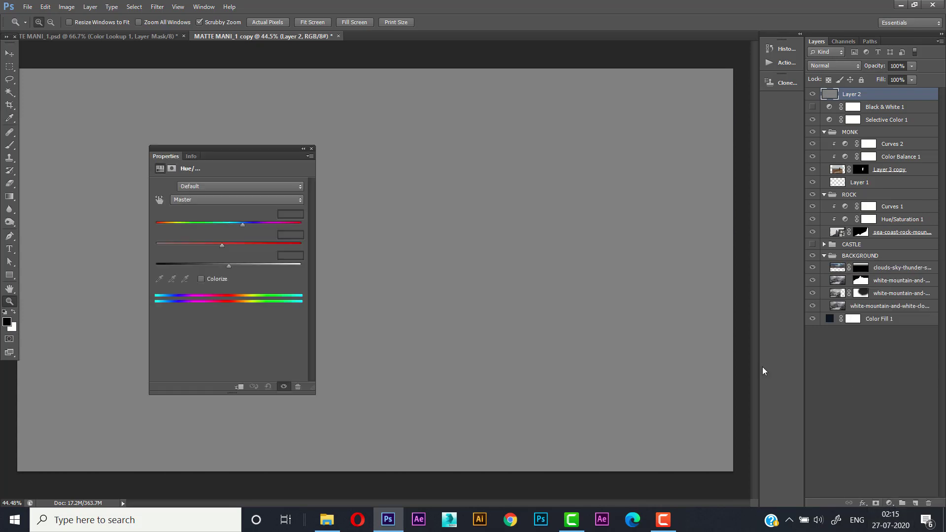
{"action": "left_click", "coordinate": [857, 107]}
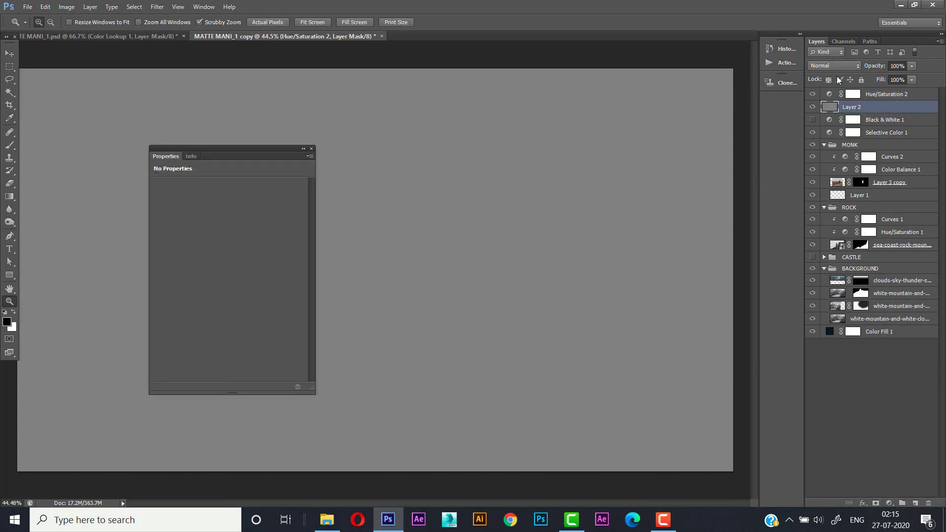
{"action": "left_click", "coordinate": [839, 66]}
{"action": "left_click", "coordinate": [846, 385]}
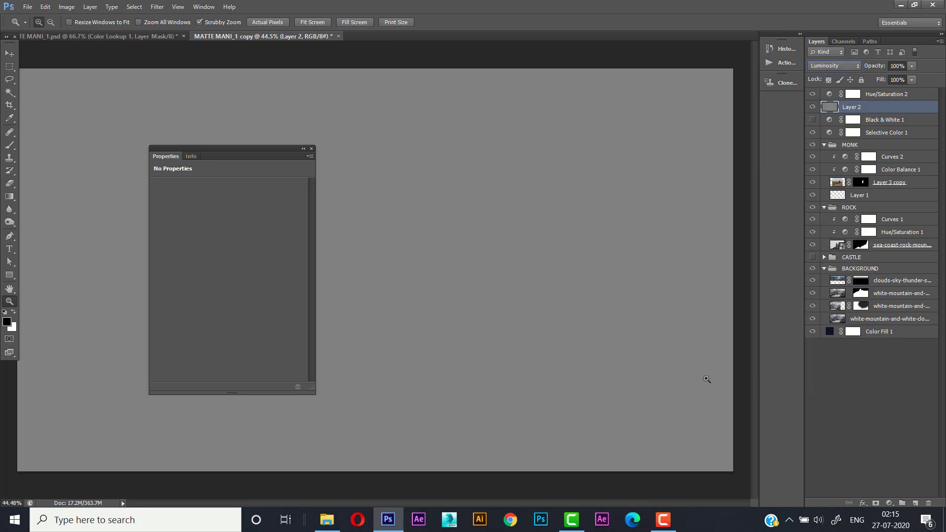
{"action": "left_click", "coordinate": [830, 96]}
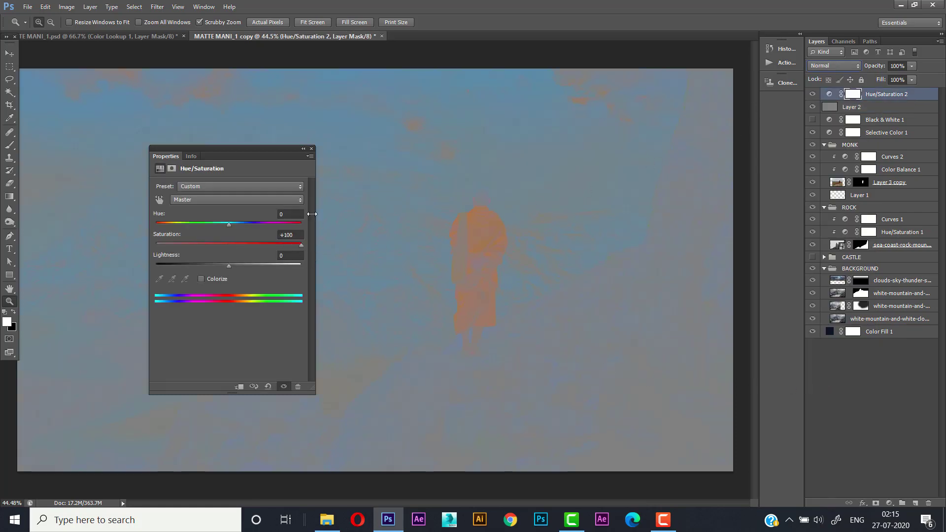
{"action": "left_click", "coordinate": [311, 148]}
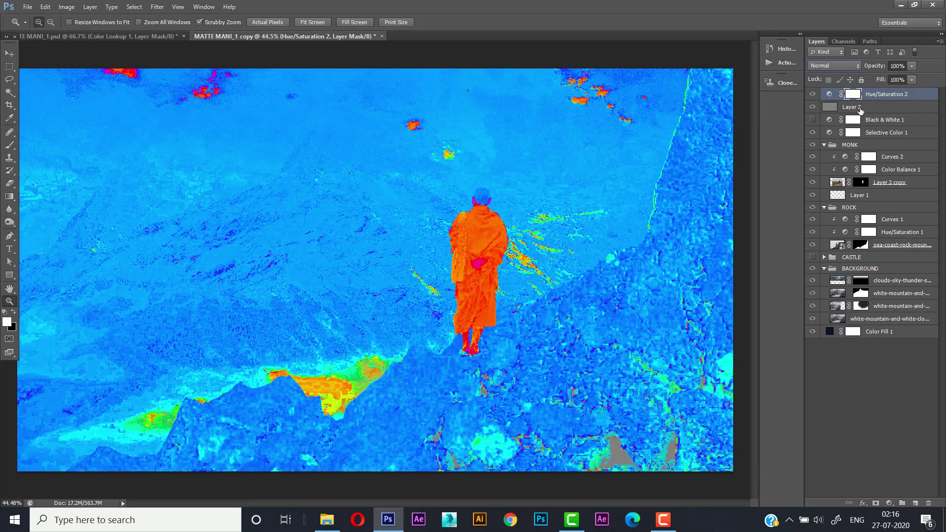
Group the Hue/Saturation 2 adjustment with the gray Layer 2 and name the group LUM MAP
{"action": "left_click", "coordinate": [862, 109], "text": "shift"}
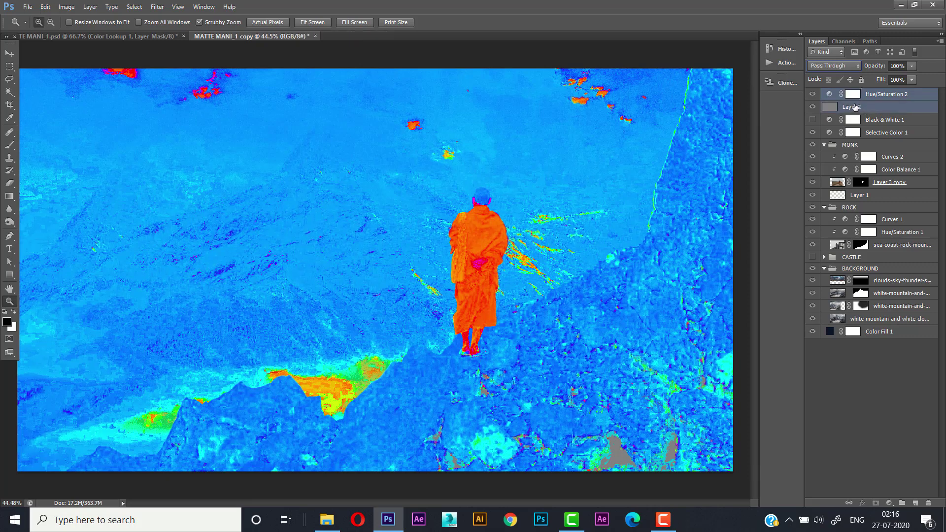
{"action": "key", "text": "ctrl+g"}
{"action": "double_click", "coordinate": [851, 93]}
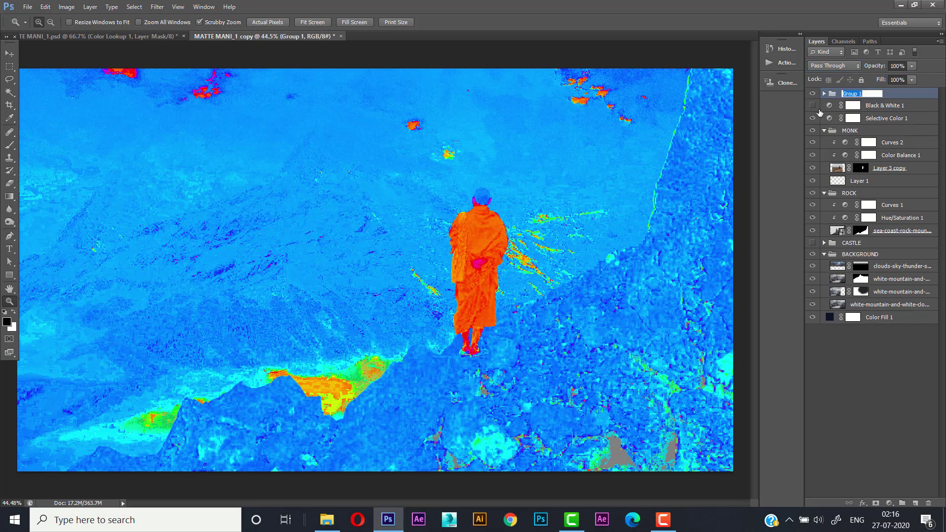
{"action": "type", "text": "LUM MAP"}
{"action": "key", "text": "Return"}
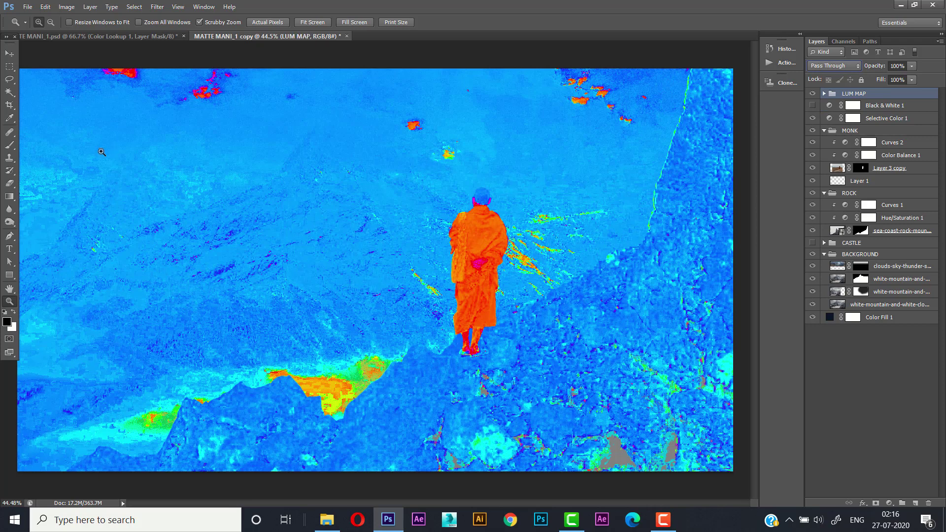
Set the monk's Color Balance midtones to about -26 Cyan/Red and +19 Yellow/Blue, and hide the LUM MAP group
{"action": "left_click", "coordinate": [10, 52]}
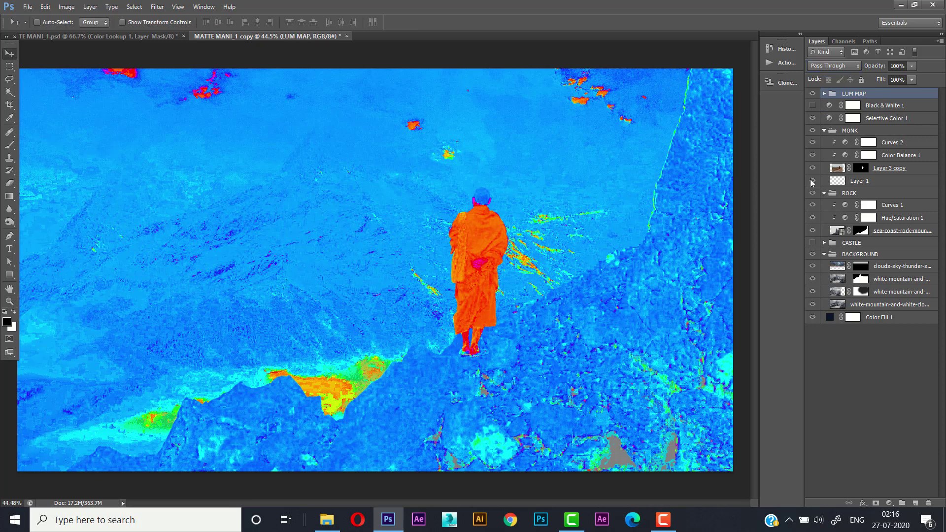
{"action": "left_click", "coordinate": [844, 157]}
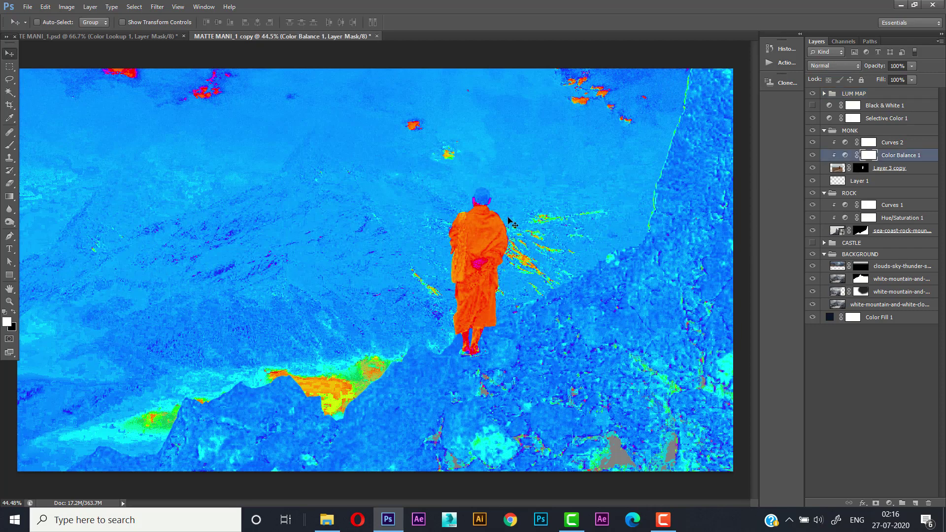
{"action": "double_click", "coordinate": [845, 156]}
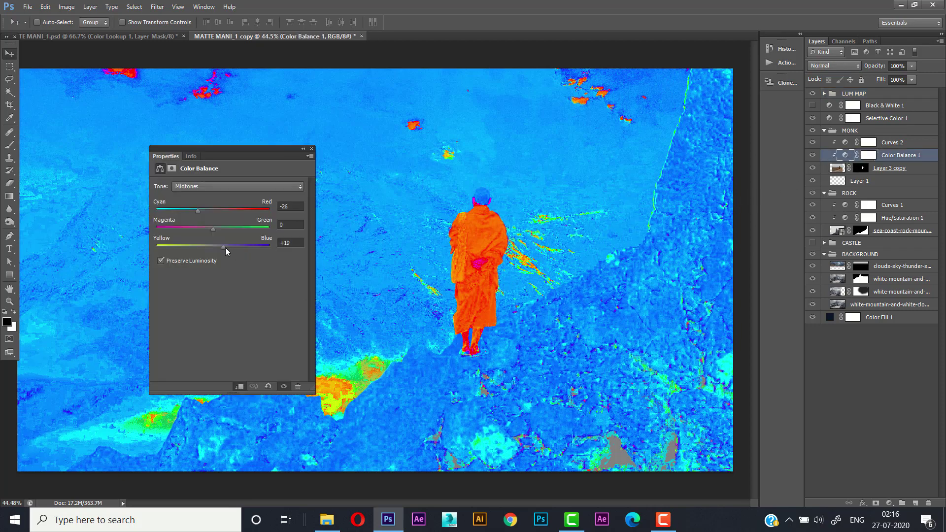
{"action": "left_click_drag", "start_coordinate": [225, 247], "coordinate": [224, 246]}
{"action": "left_click", "coordinate": [311, 148]}
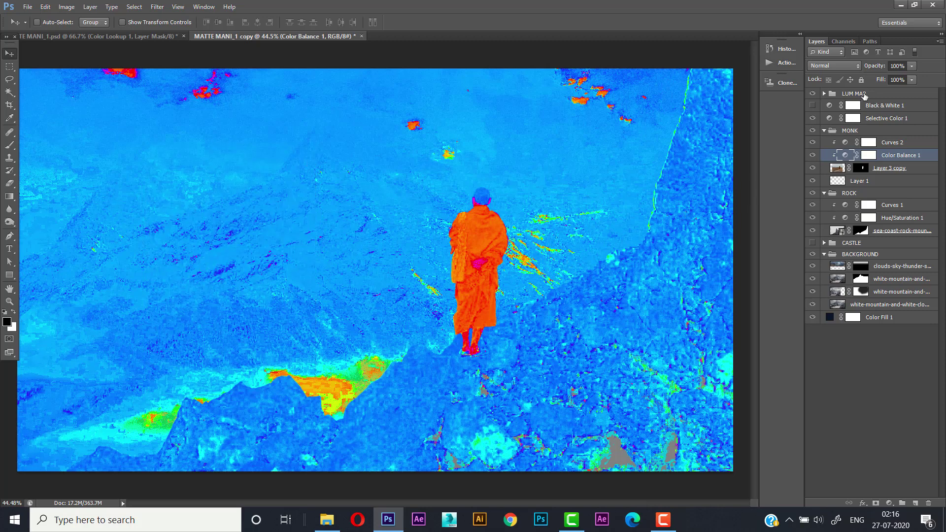
{"action": "left_click", "coordinate": [857, 93]}
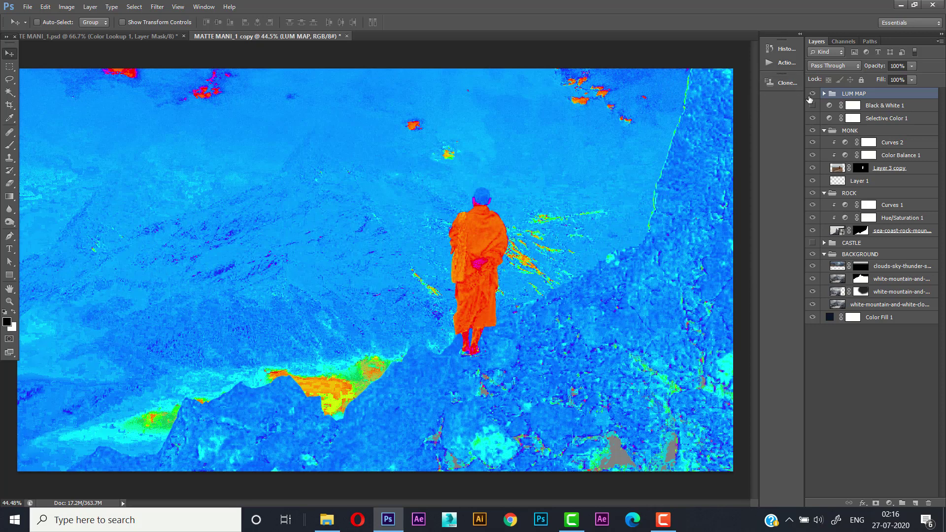
{"action": "left_click_drag", "start_coordinate": [812, 93], "coordinate": [812, 105]}
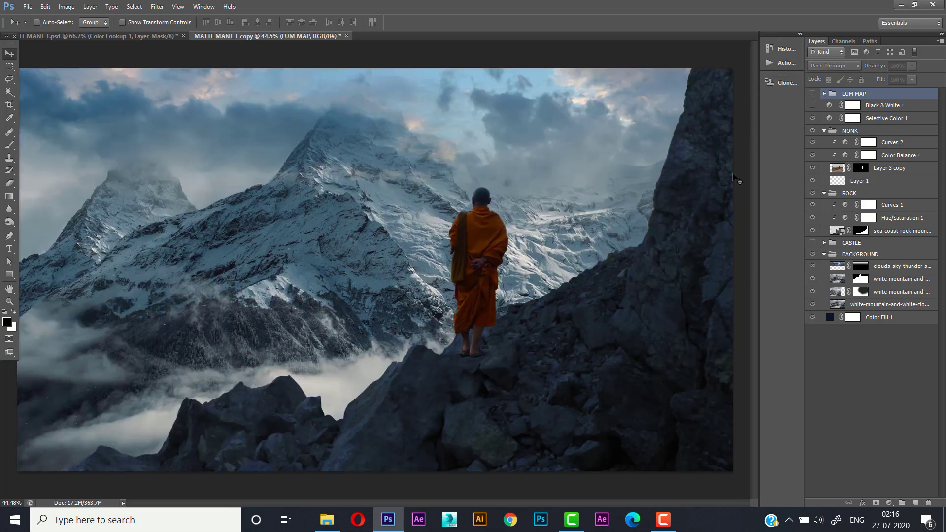
Add an Inner Glow effect to the monk's Layer 3 copy with the pale blue glow color eaf7ff
{"action": "left_click", "coordinate": [881, 168]}
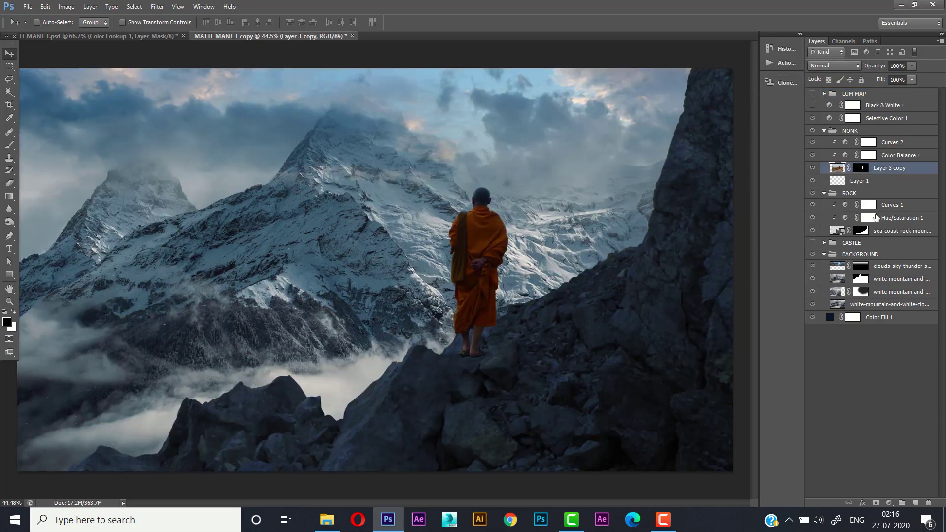
{"action": "left_click", "coordinate": [862, 503]}
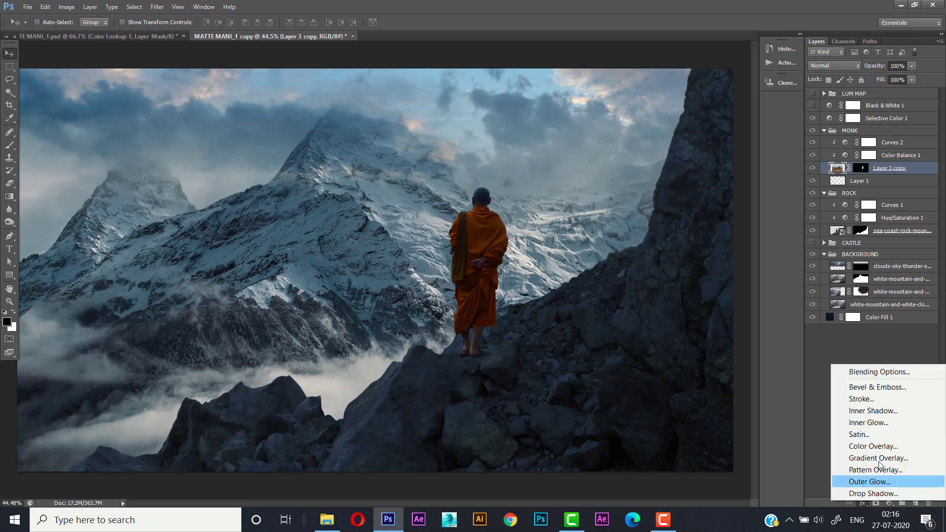
{"action": "left_click", "coordinate": [881, 424]}
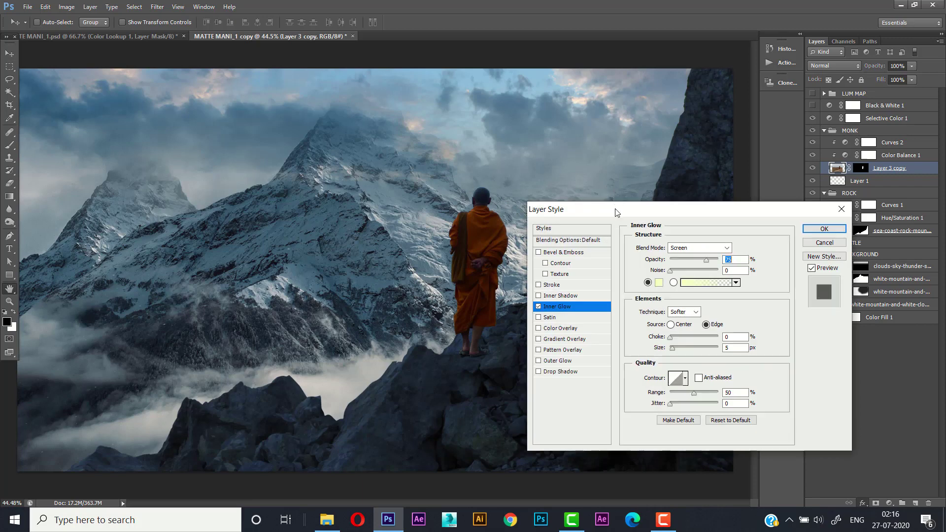
{"action": "left_click_drag", "start_coordinate": [615, 215], "coordinate": [465, 292]}
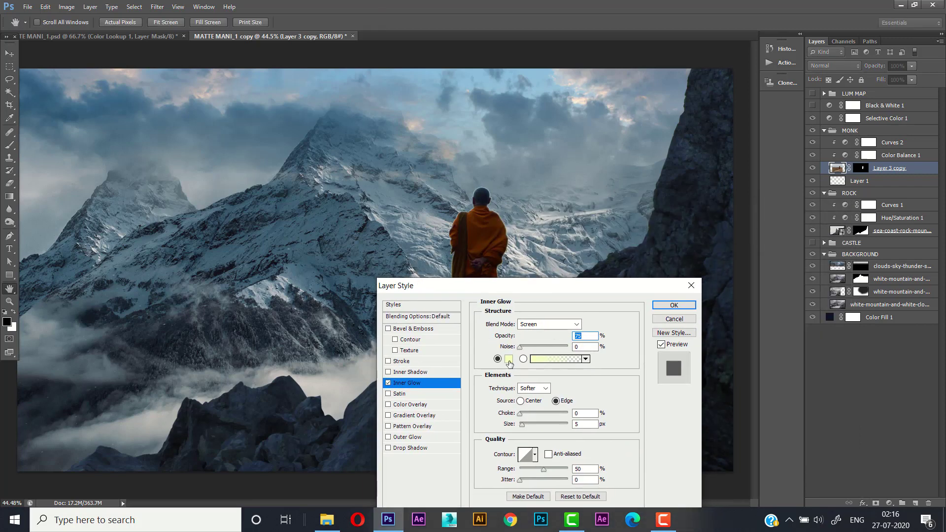
{"action": "left_click", "coordinate": [508, 361]}
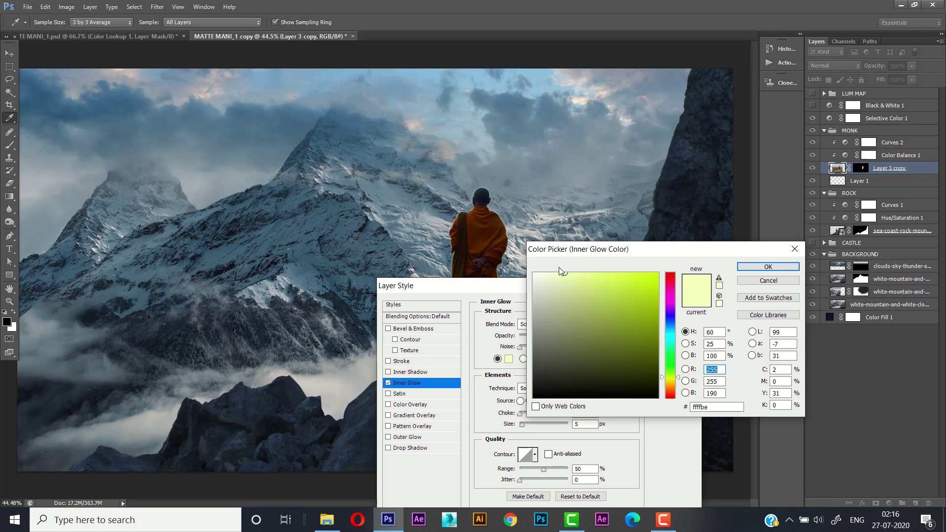
{"action": "left_click_drag", "start_coordinate": [551, 272], "coordinate": [542, 273]}
{"action": "left_click", "coordinate": [632, 156]}
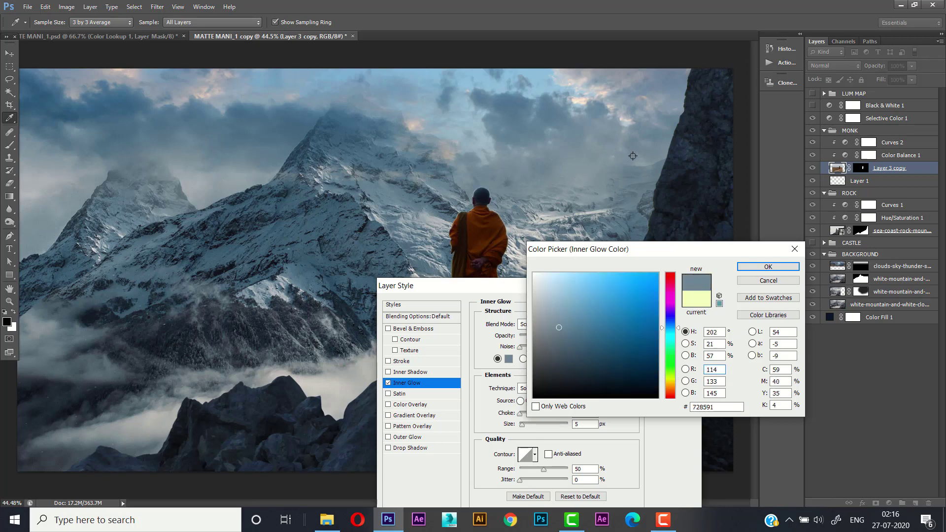
{"action": "left_click_drag", "start_coordinate": [561, 327], "coordinate": [543, 273]}
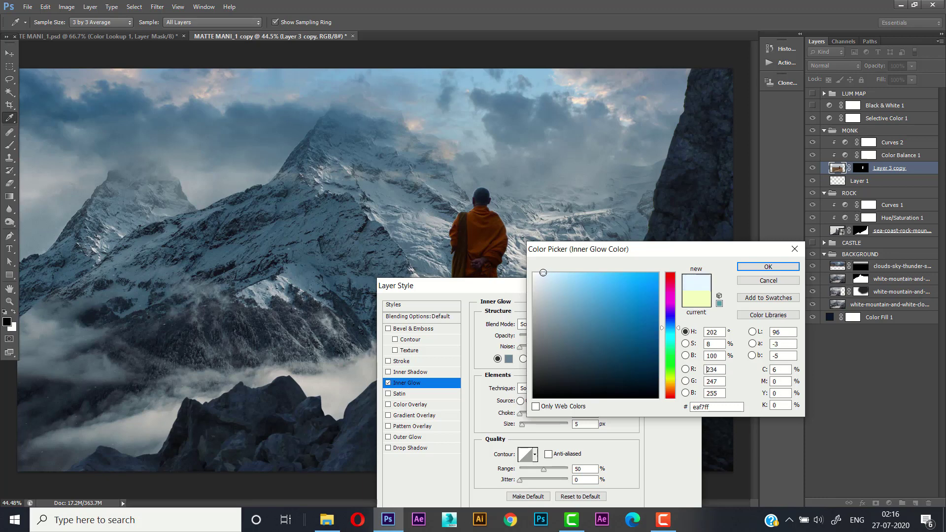
{"action": "left_click", "coordinate": [750, 268]}
{"action": "left_click", "coordinate": [681, 307]}
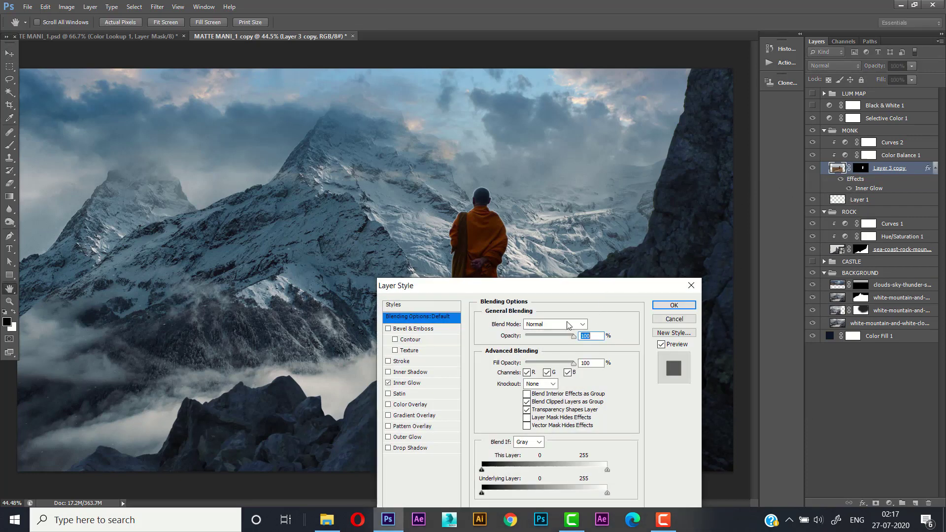
Change the blend mode of the monk's Inner Glow to Color Dodge
{"action": "left_click", "coordinate": [407, 383]}
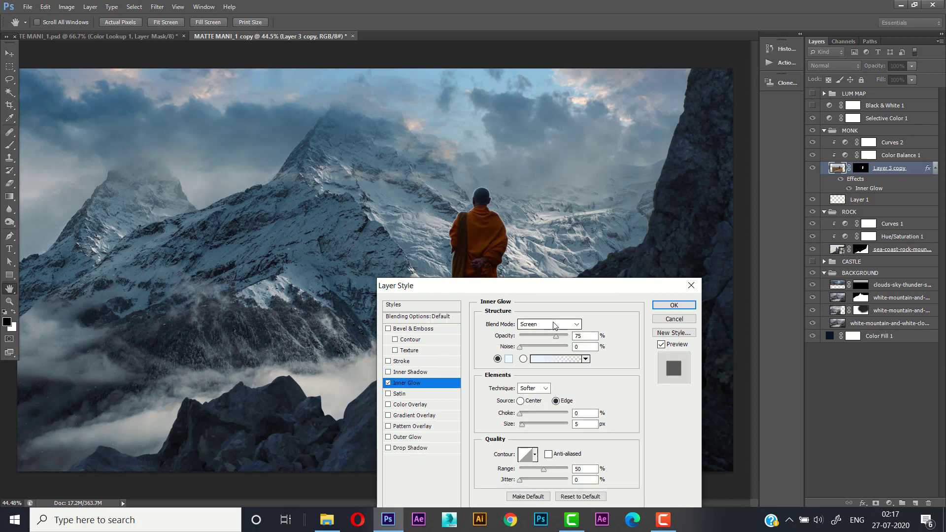
{"action": "left_click", "coordinate": [551, 324]}
{"action": "left_click", "coordinate": [551, 117]}
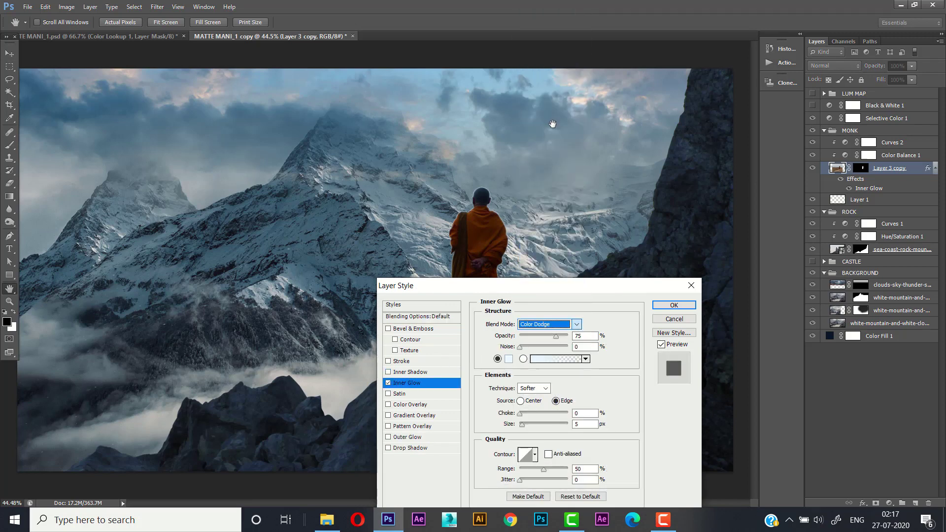
{"action": "left_click", "coordinate": [676, 306]}
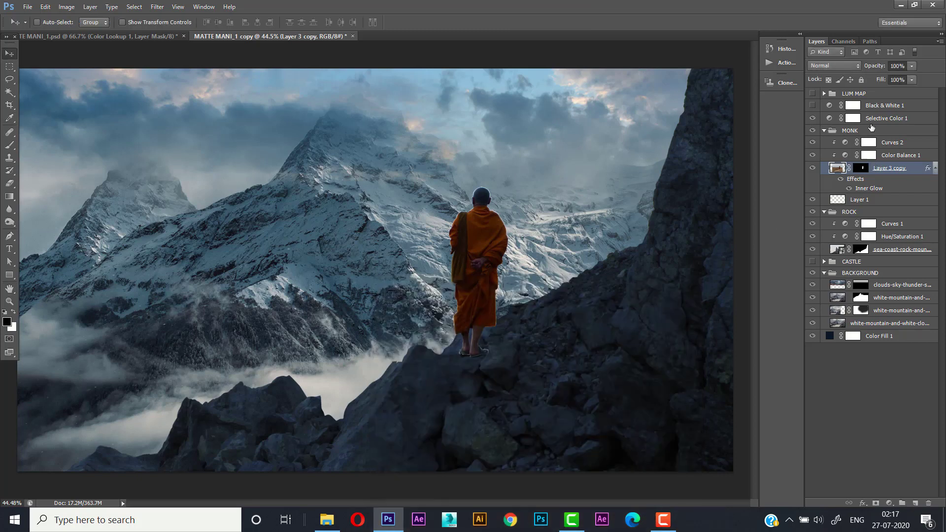
Convert the monk's Inner Glow effect into its own layer and move that layer above Curves 2 in the MONK group
{"action": "right_click", "coordinate": [852, 181]}
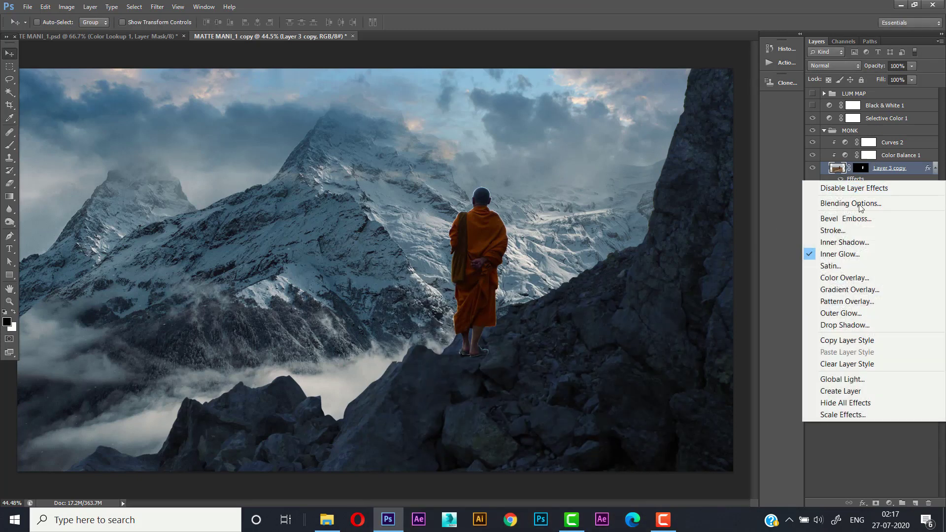
{"action": "left_click", "coordinate": [846, 391]}
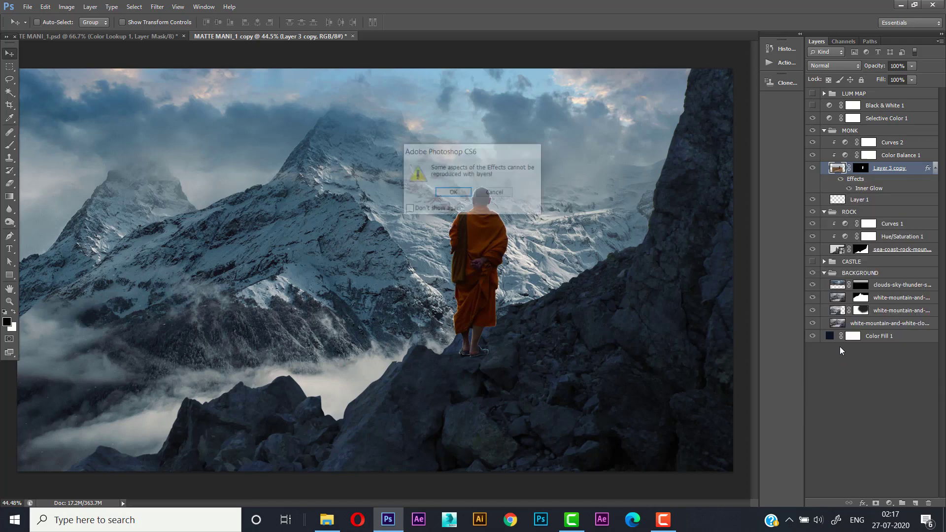
{"action": "left_click", "coordinate": [452, 193]}
{"action": "left_click", "coordinate": [817, 173]}
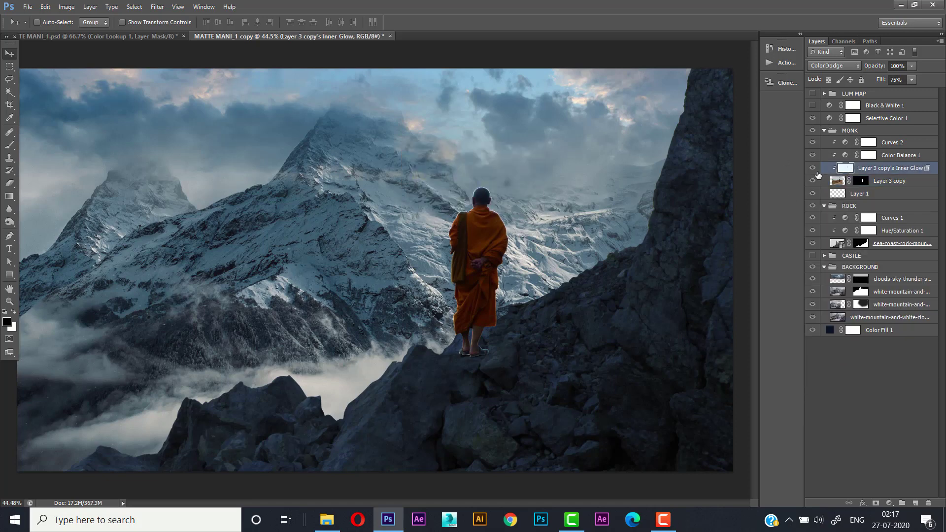
{"action": "left_click", "coordinate": [812, 168]}
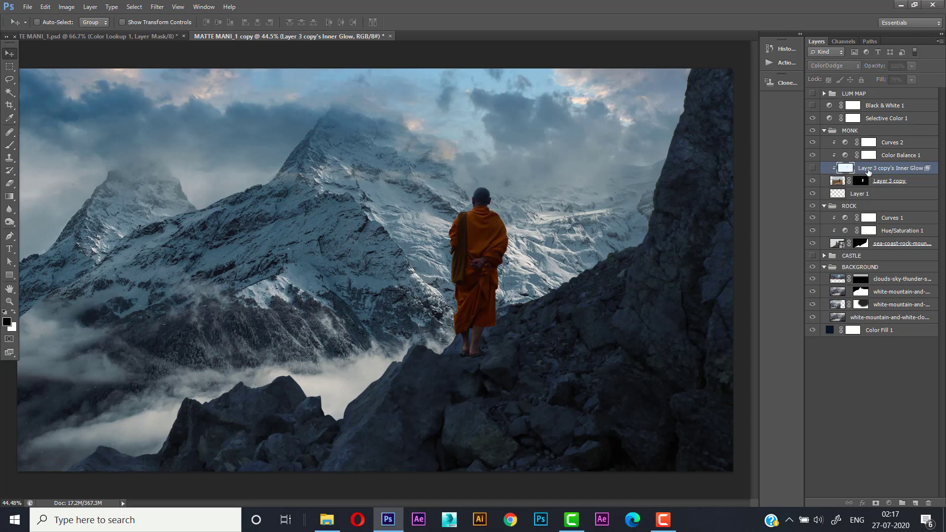
{"action": "left_click", "coordinate": [812, 168]}
{"action": "left_click_drag", "start_coordinate": [865, 165], "coordinate": [865, 140]}
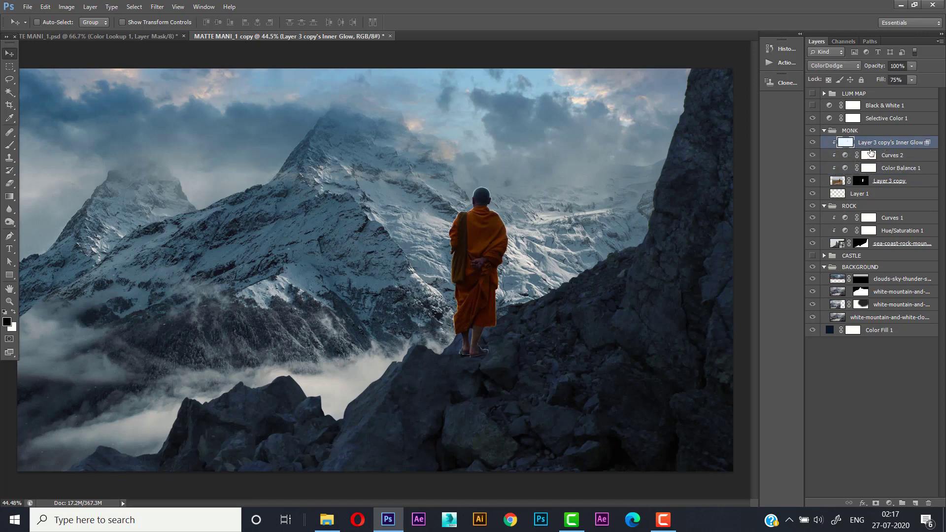
Add a black layer mask to the Inner Glow layer and paint white on it to reveal the glow along the monk's right edge
{"action": "left_click", "coordinate": [876, 503]}
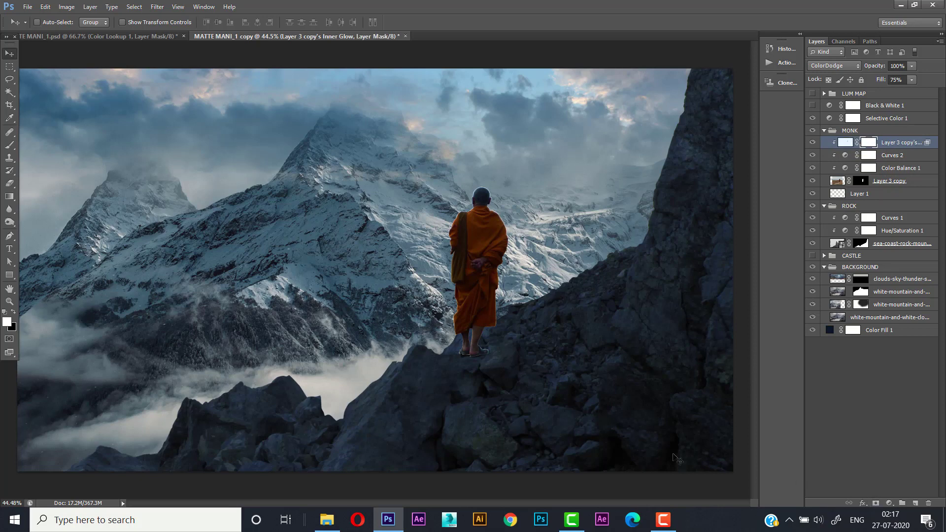
{"action": "left_click", "coordinate": [10, 145]}
{"action": "key", "text": "x"}
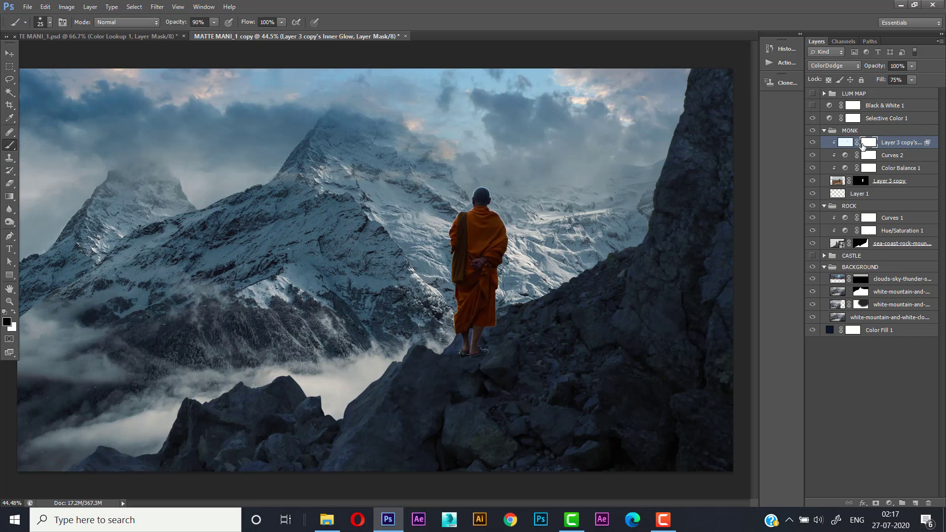
{"action": "key", "text": "ctrl+i"}
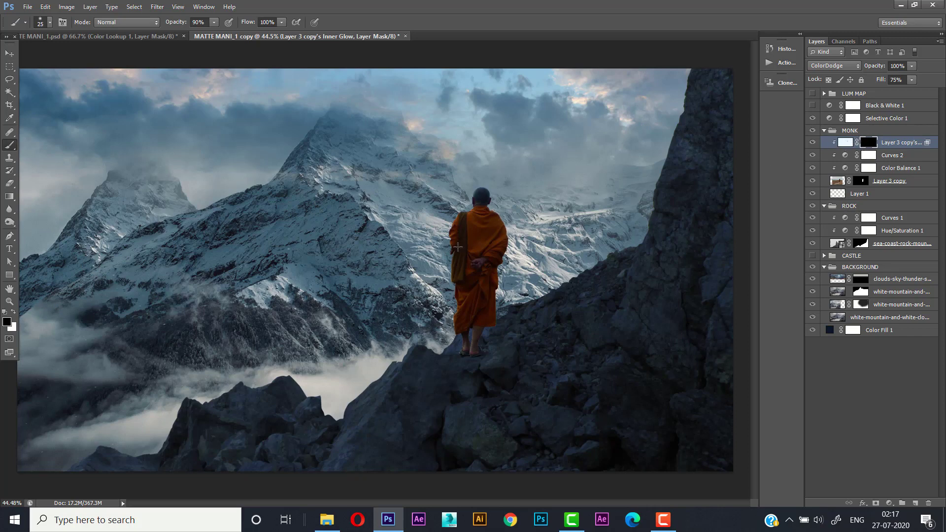
{"action": "key", "text": "x"}
{"action": "mouse_move", "coordinate": [496, 223]}
{"action": "left_mouse_down"}
{"action": "mouse_move", "coordinate": [492, 204]}
{"action": "mouse_move", "coordinate": [513, 220]}
{"action": "left_mouse_up"}
{"action": "mouse_move", "coordinate": [505, 209]}
{"action": "left_mouse_down"}
{"action": "mouse_move", "coordinate": [483, 182]}
{"action": "mouse_move", "coordinate": [510, 212]}
{"action": "mouse_move", "coordinate": [502, 272]}
{"action": "left_mouse_up"}
Create a new empty layer directly above the monk's Layer 3 copy, clipped to it
{"action": "left_click", "coordinate": [884, 181]}
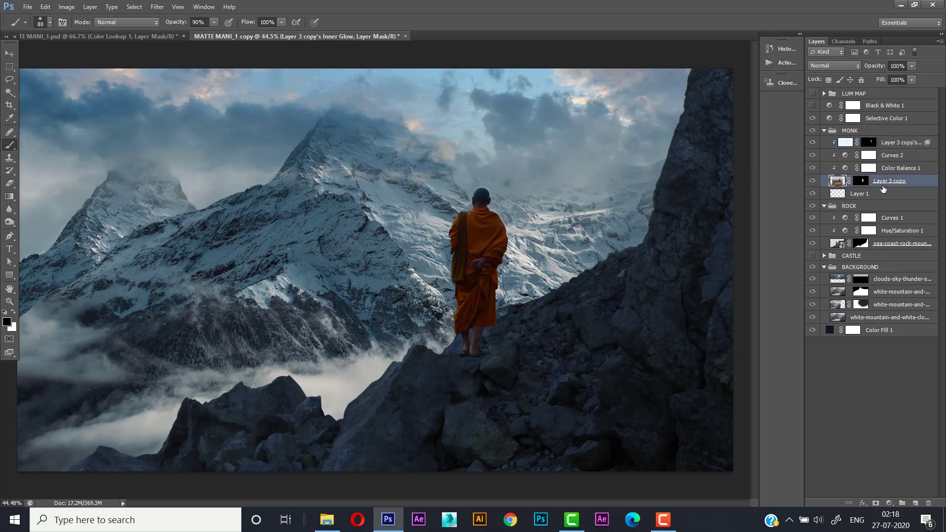
{"action": "left_click", "coordinate": [915, 502]}
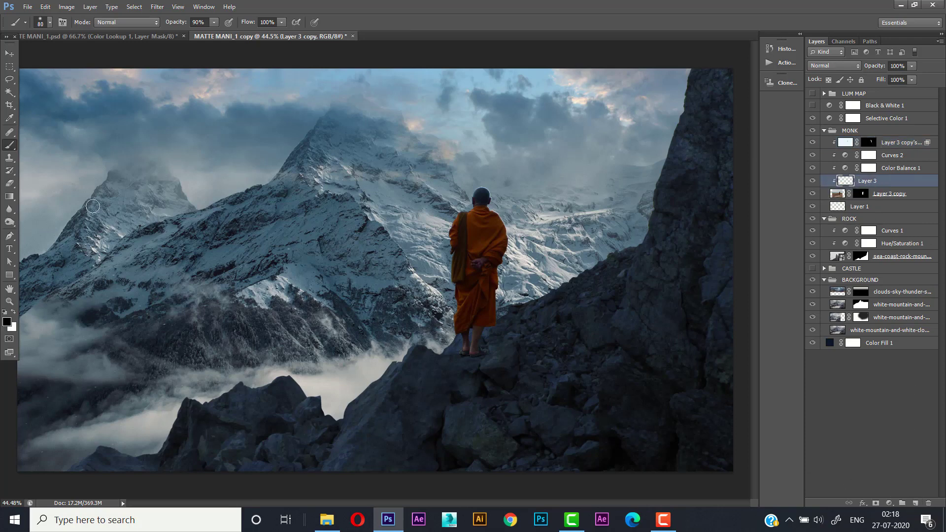
Set the empty layer above the monk to Soft Light and paint a sampled rock color over the monk's feet at 38% brush opacity
{"action": "left_click", "coordinate": [501, 351], "text": "alt"}
{"action": "left_click", "coordinate": [838, 66]}
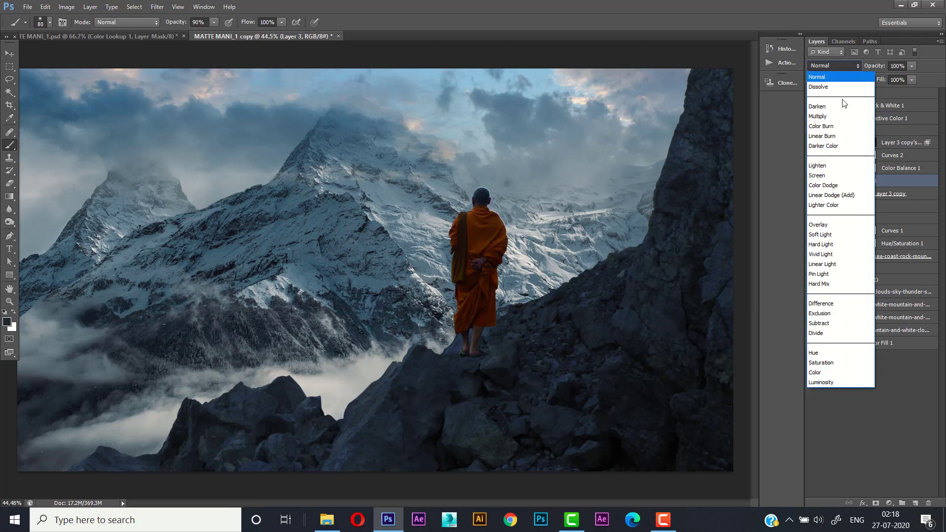
{"action": "left_click", "coordinate": [837, 237]}
{"action": "left_click_drag", "start_coordinate": [175, 23], "coordinate": [153, 26]}
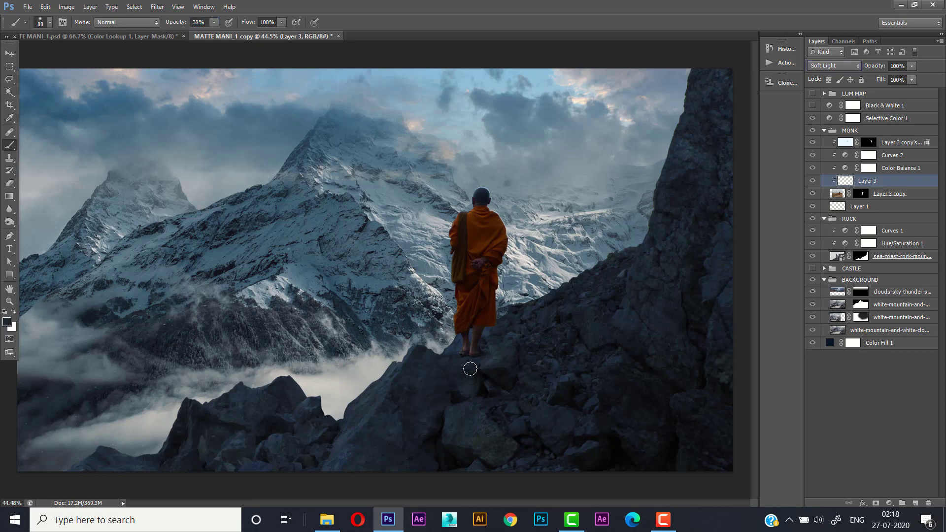
{"action": "left_click_drag", "start_coordinate": [459, 350], "coordinate": [495, 441]}
{"action": "left_click", "coordinate": [860, 131]}
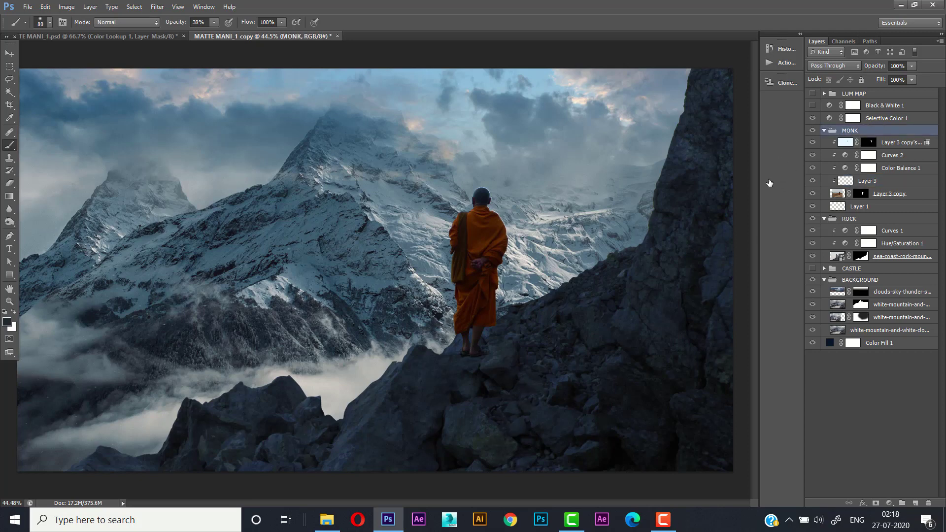
{"action": "key", "text": "alt+bracketright"}
{"action": "left_click", "coordinate": [889, 504]}
{"action": "left_click", "coordinate": [886, 501]}
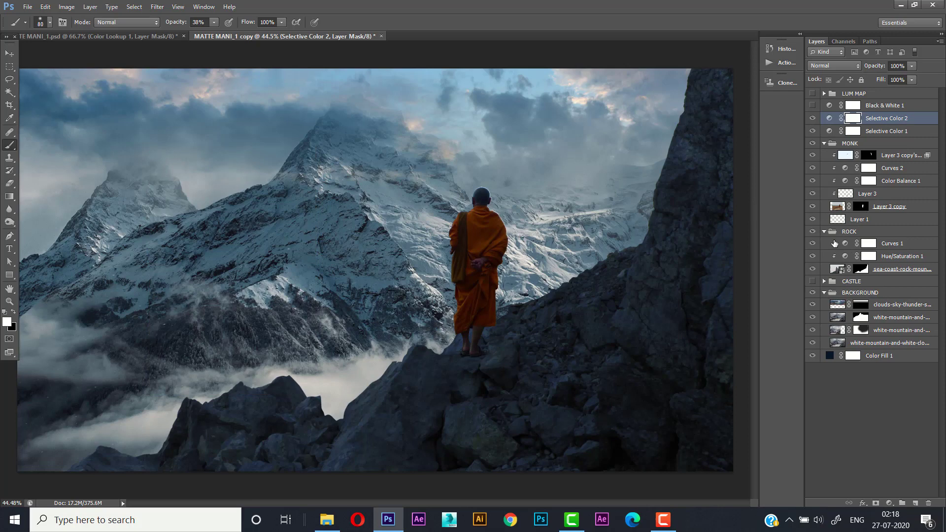
{"action": "key", "text": "Delete"}
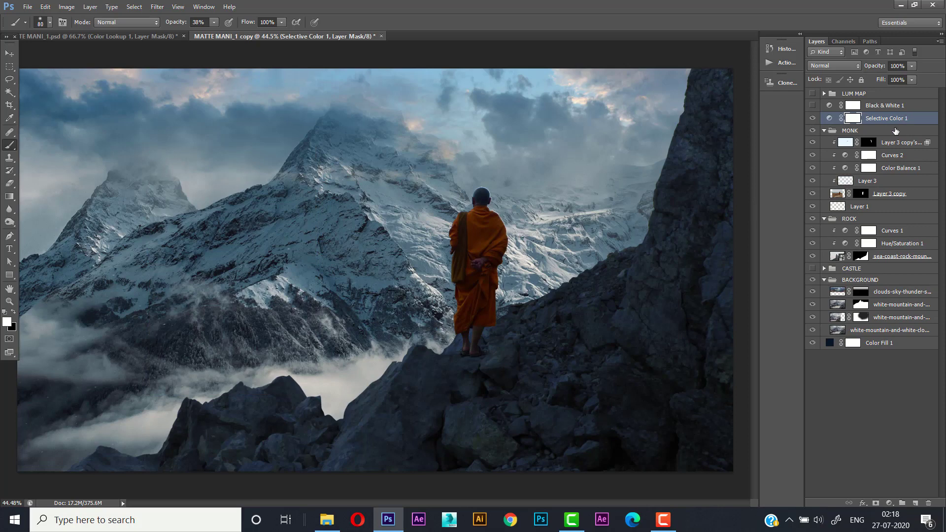
Add a Color Lookup adjustment above Selective Color 1 using the NightFromDay.CUBE 3D LUT and set its layer opacity to 35%
{"action": "left_click", "coordinate": [889, 503]}
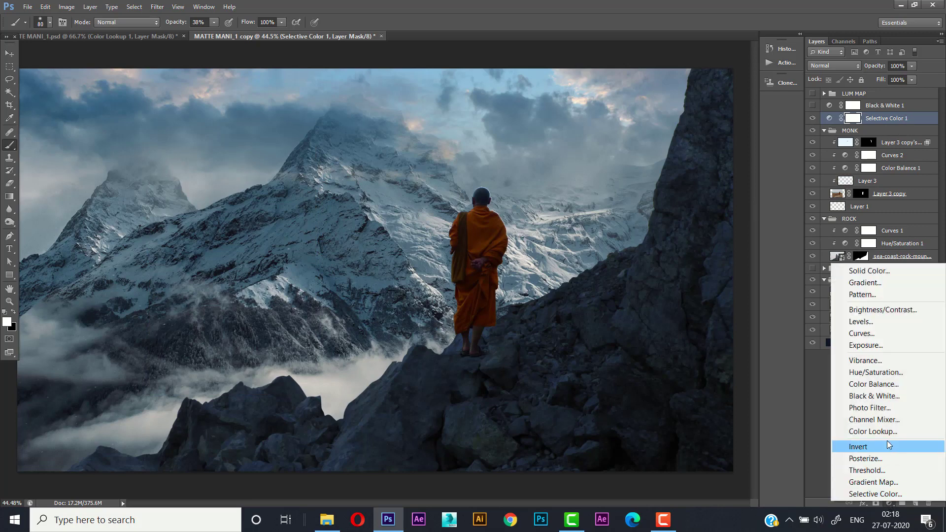
{"action": "left_click", "coordinate": [872, 431]}
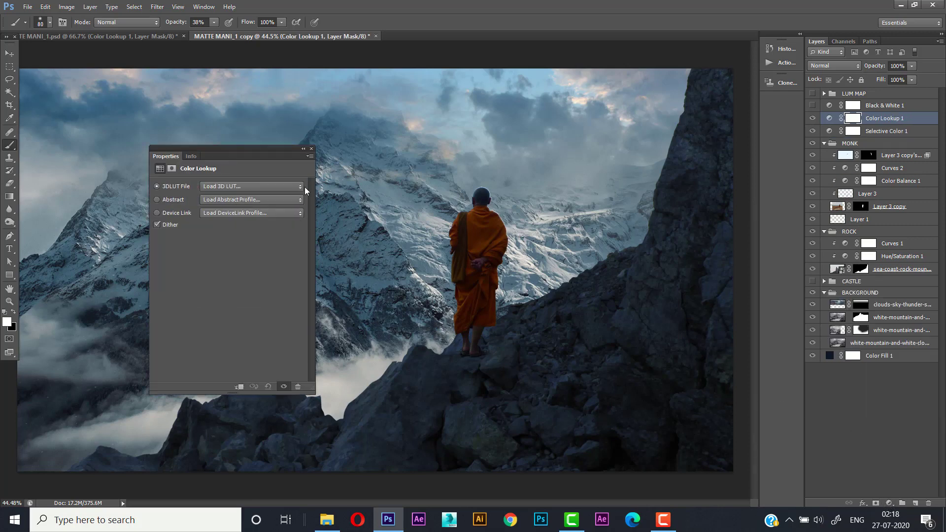
{"action": "left_click", "coordinate": [280, 185]}
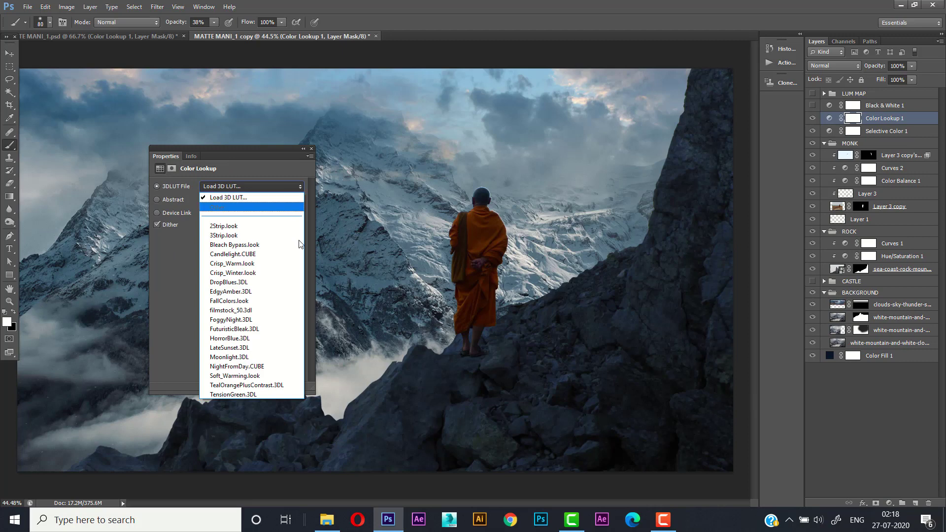
{"action": "left_click", "coordinate": [285, 370]}
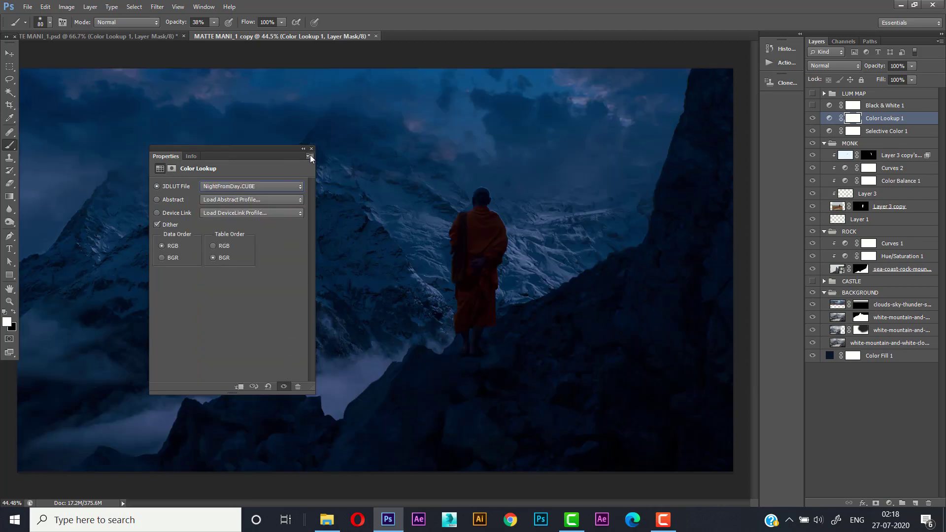
{"action": "left_click", "coordinate": [311, 149]}
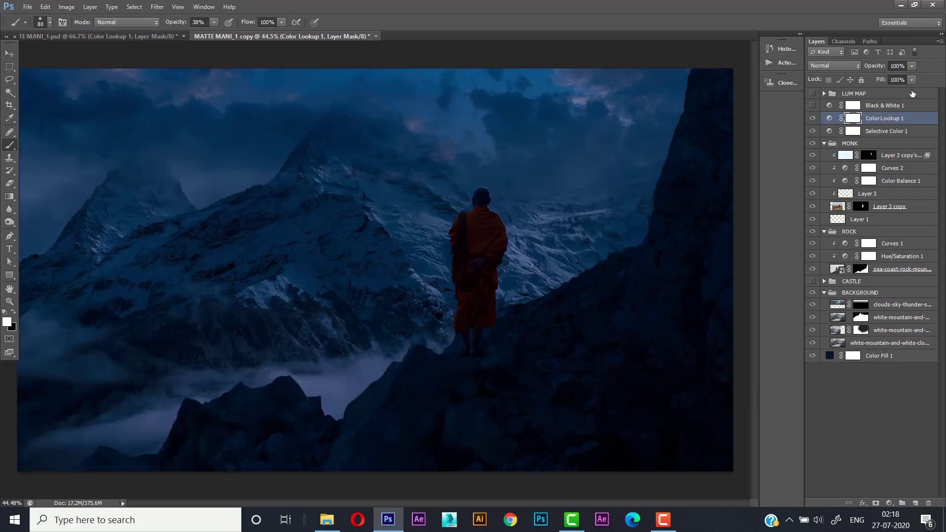
{"action": "left_click", "coordinate": [894, 67]}
{"action": "type", "text": "35"}
{"action": "key", "text": "Return"}
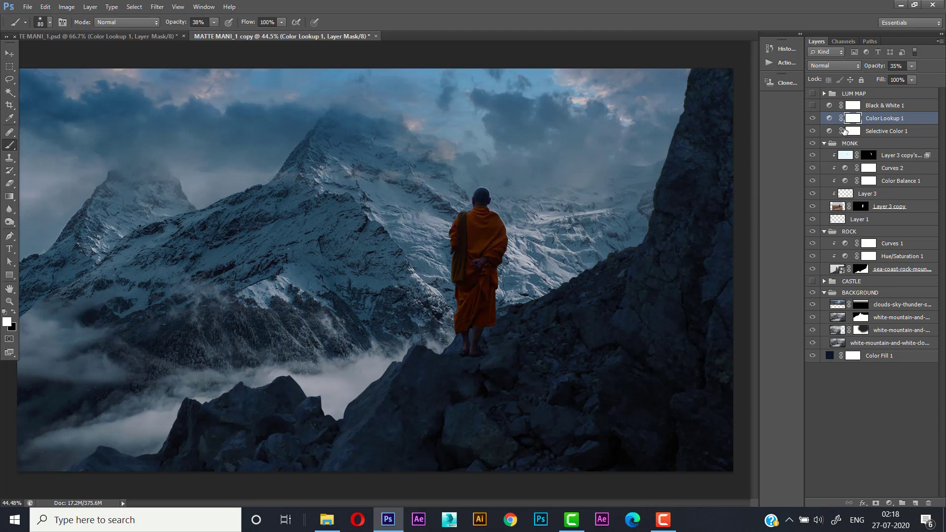
Fill the Color Lookup mask with a black-to-white gradient running diagonally from the image's upper right to its lower left
{"action": "left_click", "coordinate": [14, 311]}
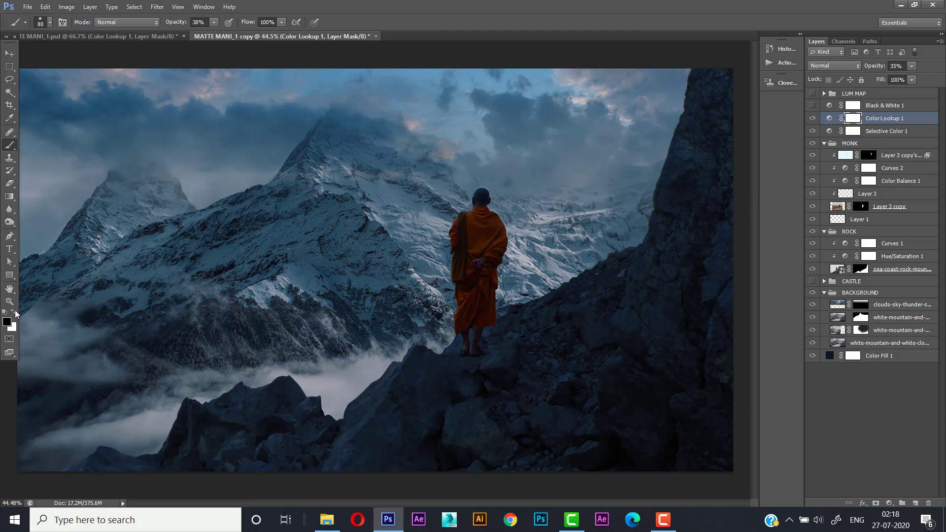
{"action": "left_click", "coordinate": [11, 197]}
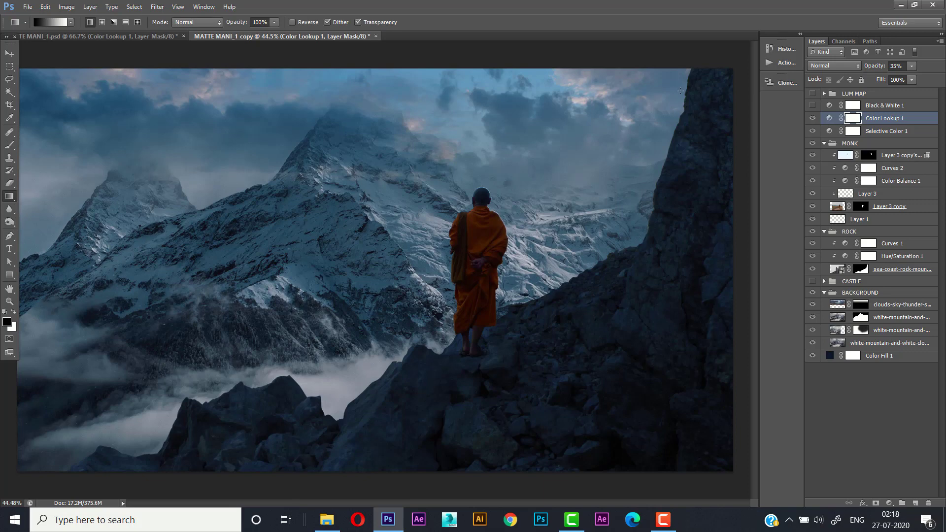
{"action": "left_click_drag", "start_coordinate": [660, 101], "coordinate": [30, 419]}
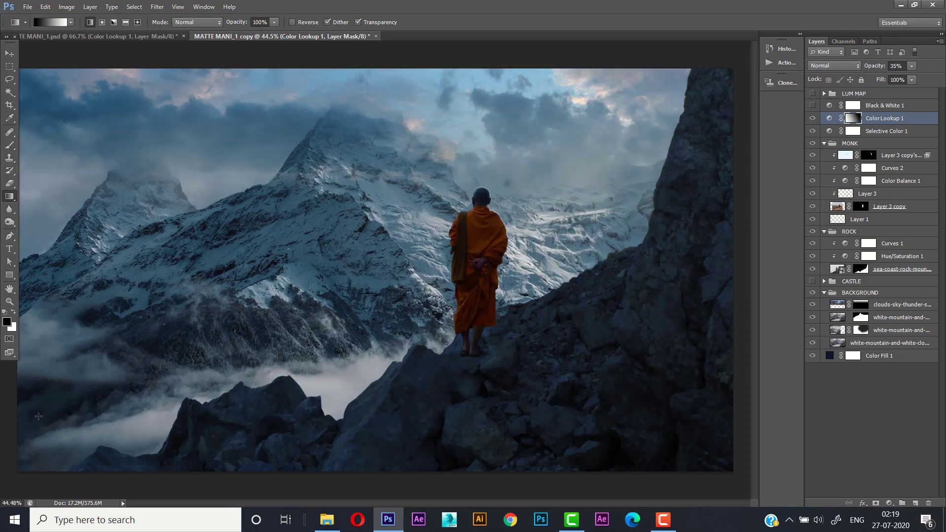
{"action": "left_click_drag", "start_coordinate": [601, 116], "coordinate": [48, 451]}
Make the CASTLE group visible, expand it and select its Layer 4 copy 2
{"action": "left_click", "coordinate": [864, 232]}
{"action": "left_click", "coordinate": [853, 283]}
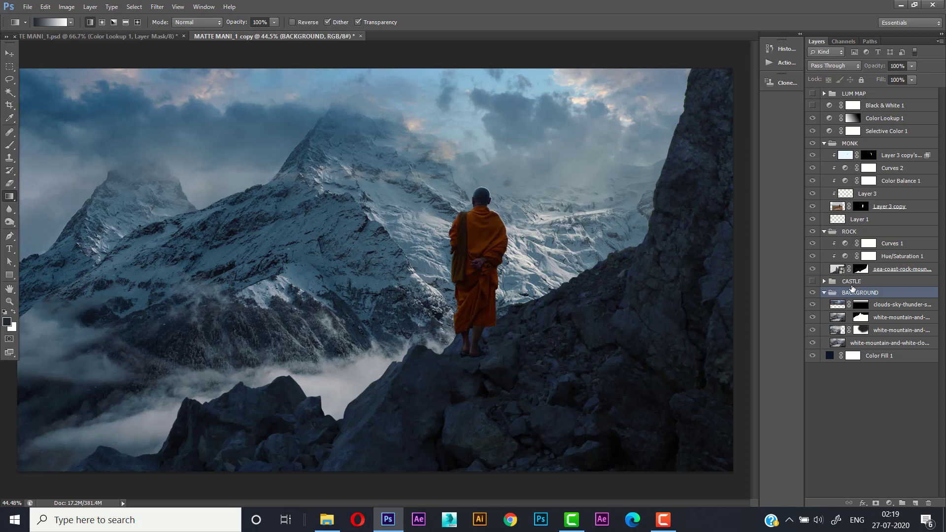
{"action": "left_click", "coordinate": [812, 280]}
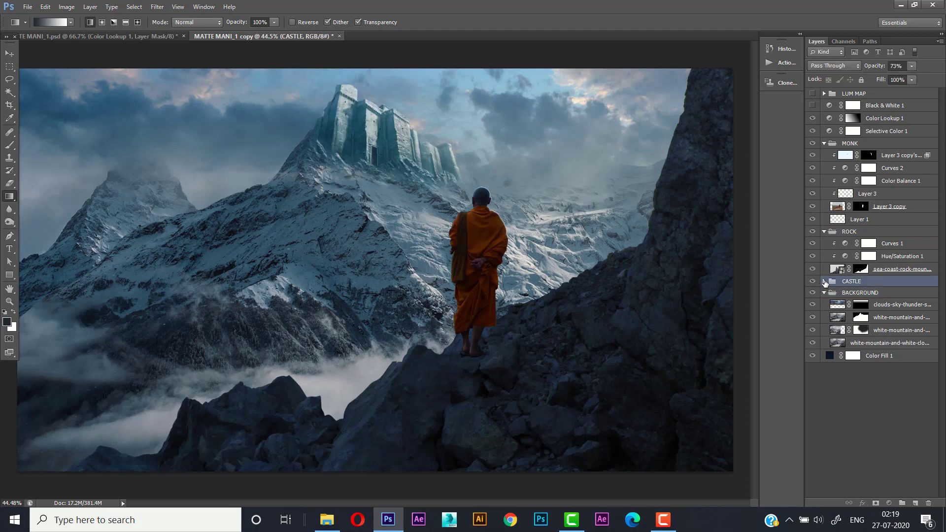
{"action": "left_click", "coordinate": [824, 282]}
{"action": "left_click", "coordinate": [882, 294]}
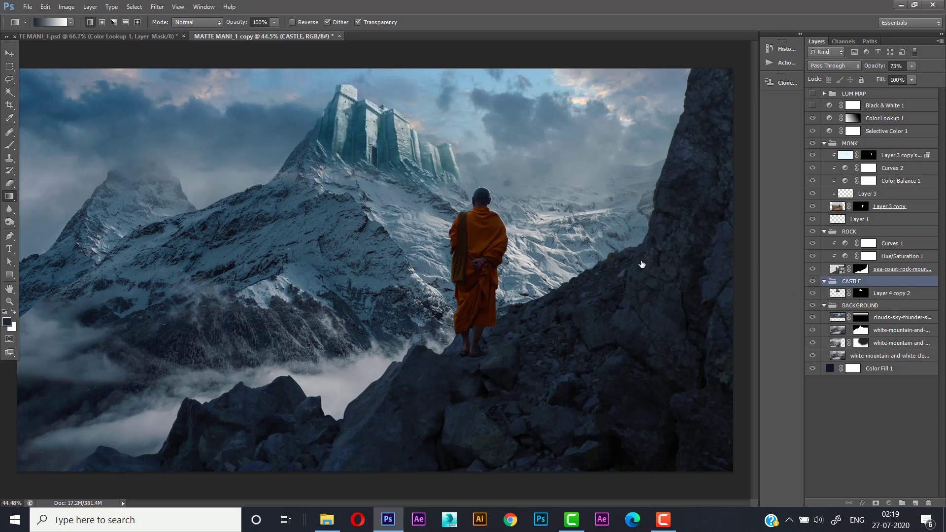
Add a Curves adjustment above the castle's Layer 4 copy 2 and clip it to that layer
{"action": "left_click", "coordinate": [10, 53]}
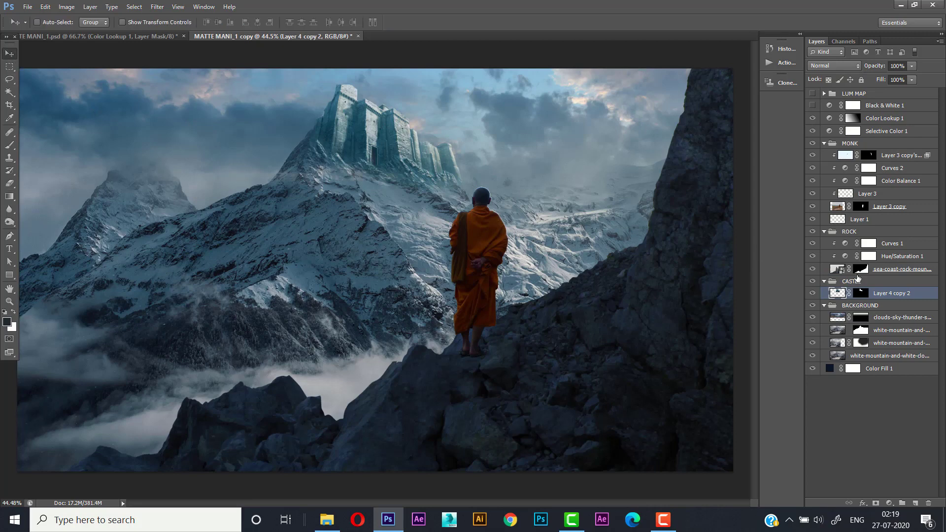
{"action": "left_click", "coordinate": [889, 502]}
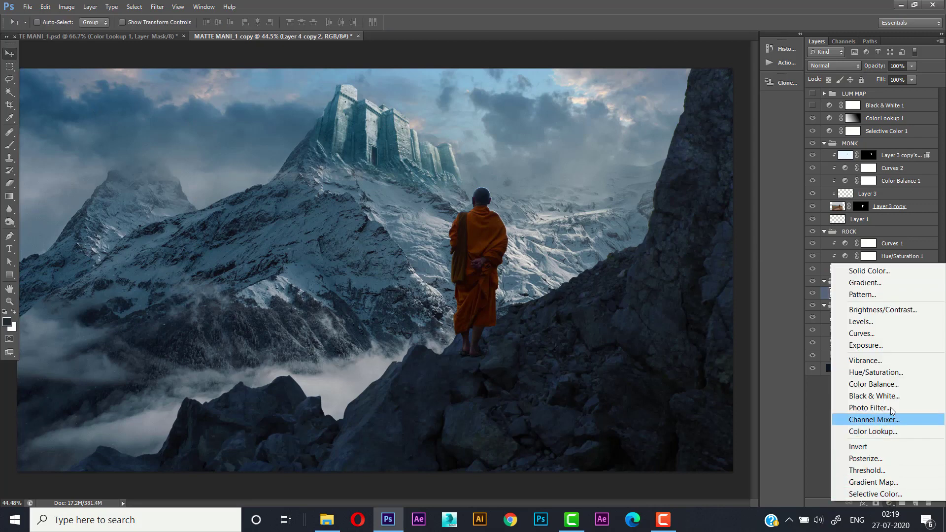
{"action": "left_click", "coordinate": [879, 333]}
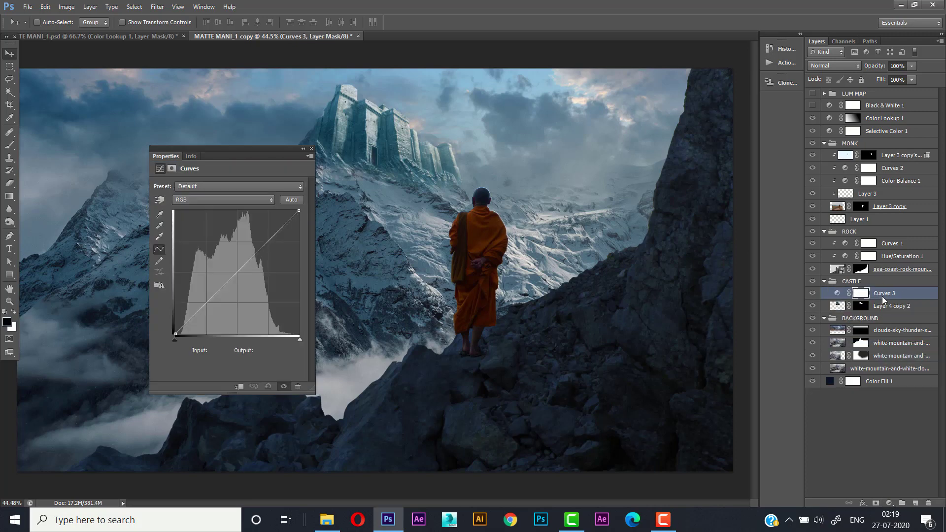
{"action": "right_click", "coordinate": [882, 296]}
{"action": "left_click", "coordinate": [808, 270]}
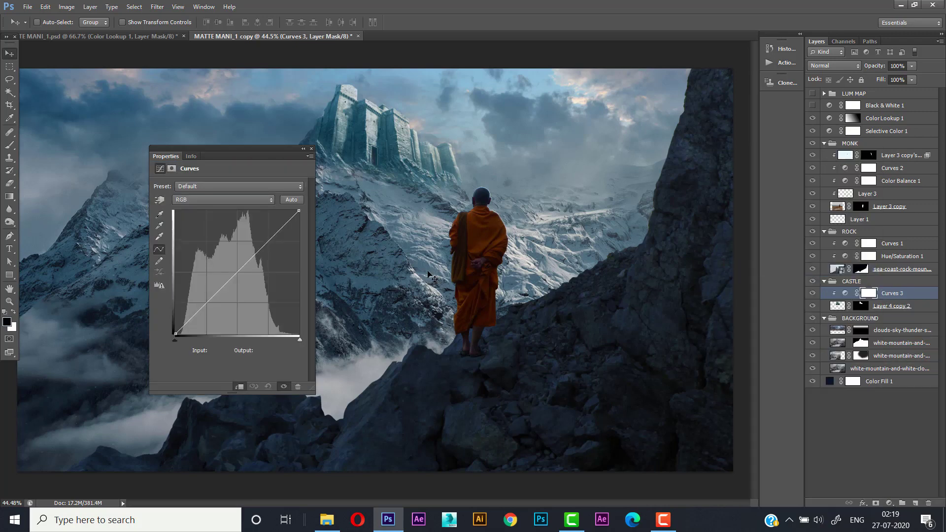
Darken the castle by lowering the curve's white point output and adding a shadow point at input 66, output 50
{"action": "left_click_drag", "start_coordinate": [298, 213], "coordinate": [310, 233]}
{"action": "left_click", "coordinate": [207, 309]}
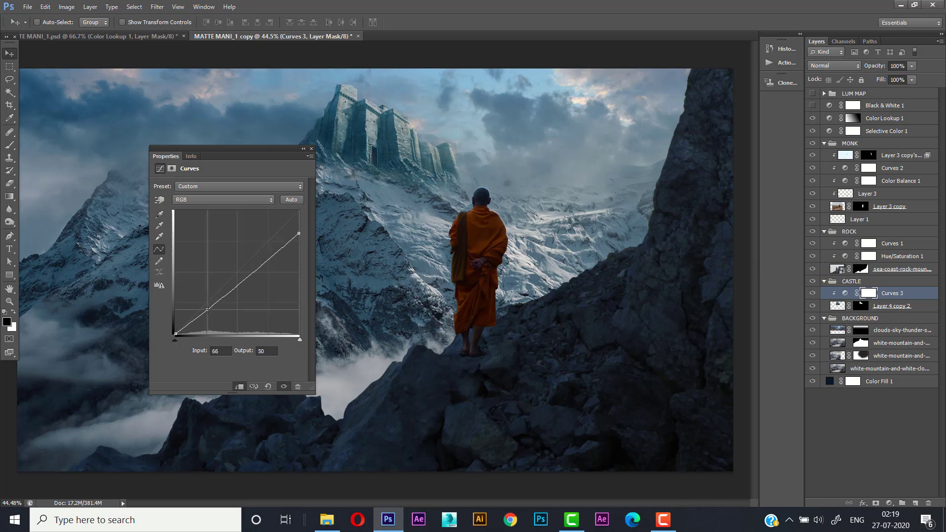
{"action": "left_click", "coordinate": [311, 148]}
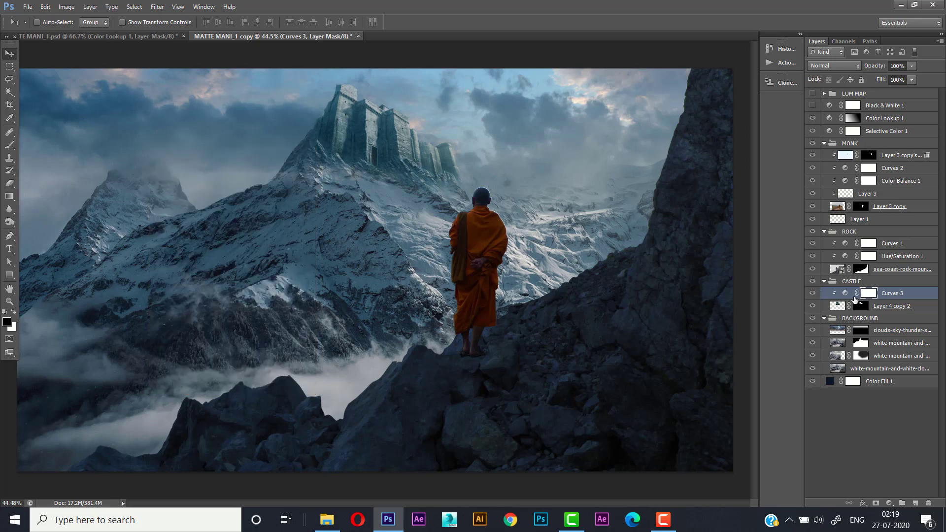
Paint black on the Curves 3 mask over the castle's lit walls, using a brush reduced to 40 px and opacities of 34% and 47%
{"action": "key", "text": "b"}
{"action": "mouse_move", "coordinate": [174, 26]}
{"action": "left_mouse_down"}
{"action": "mouse_move", "coordinate": [166, 28]}
{"action": "mouse_move", "coordinate": [177, 27]}
{"action": "left_mouse_up"}
{"action": "left_click", "coordinate": [196, 22]}
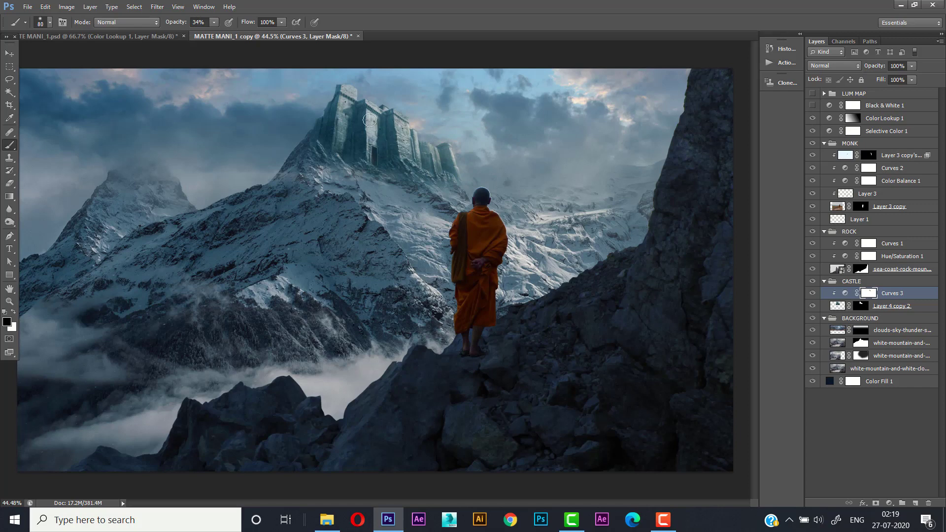
{"action": "mouse_move", "coordinate": [355, 93]}
{"action": "left_mouse_down"}
{"action": "mouse_move", "coordinate": [346, 111]}
{"action": "mouse_move", "coordinate": [375, 124]}
{"action": "mouse_move", "coordinate": [375, 146]}
{"action": "left_mouse_up"}
{"action": "key", "text": "bracketleft"}
{"action": "key", "text": "bracketleft"}
{"action": "key", "text": "bracketleft"}
{"action": "key", "text": "bracketleft"}
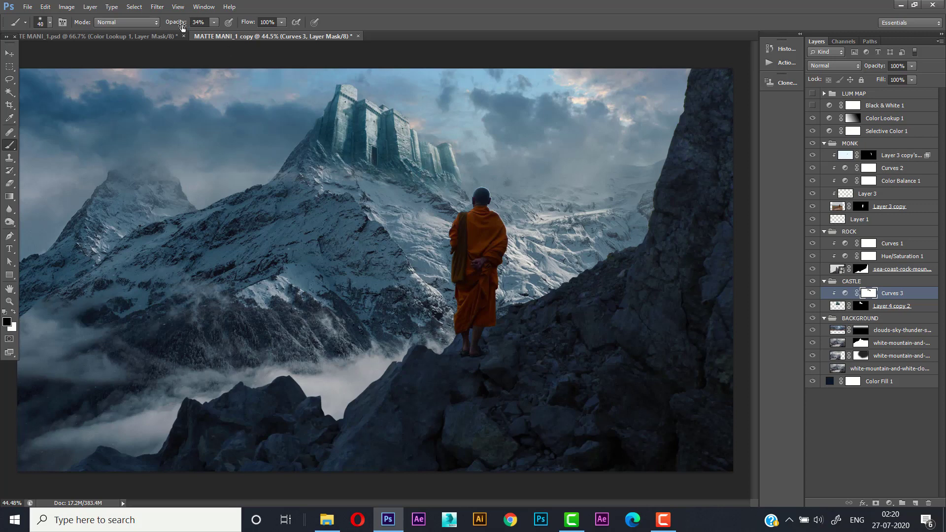
{"action": "left_click_drag", "start_coordinate": [175, 26], "coordinate": [180, 27]}
Clip a Hue/Saturation adjustment to the castle layer with Saturation -9 and a slight hue shift toward blue, checking it against the LUM MAP group
{"action": "left_click", "coordinate": [884, 308]}
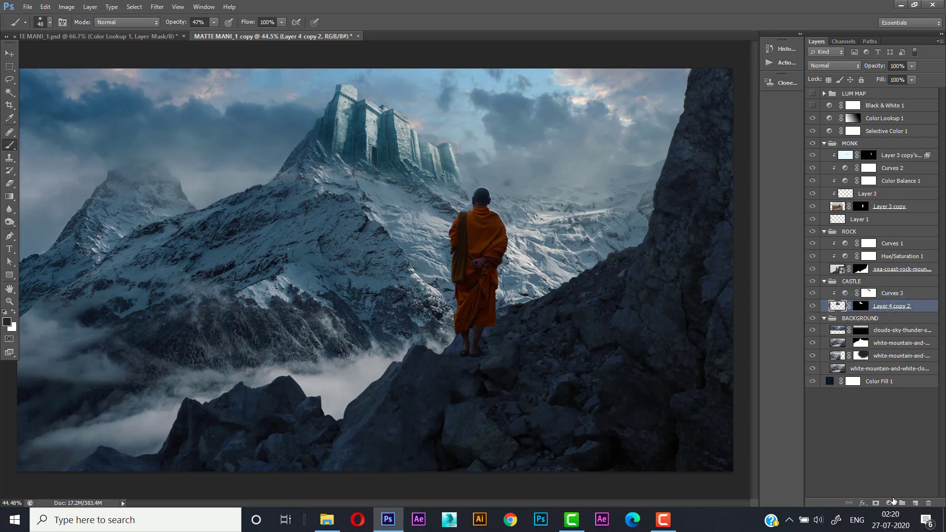
{"action": "left_click", "coordinate": [893, 501]}
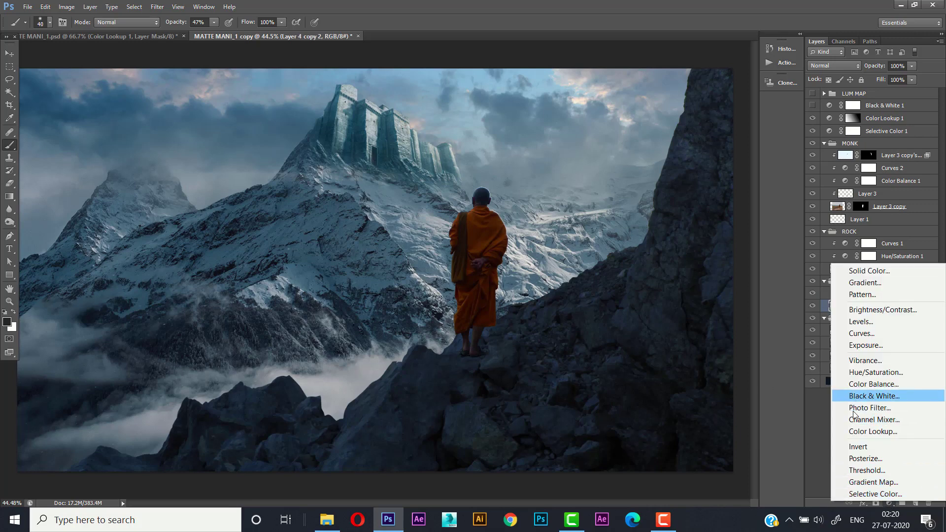
{"action": "left_click", "coordinate": [877, 373]}
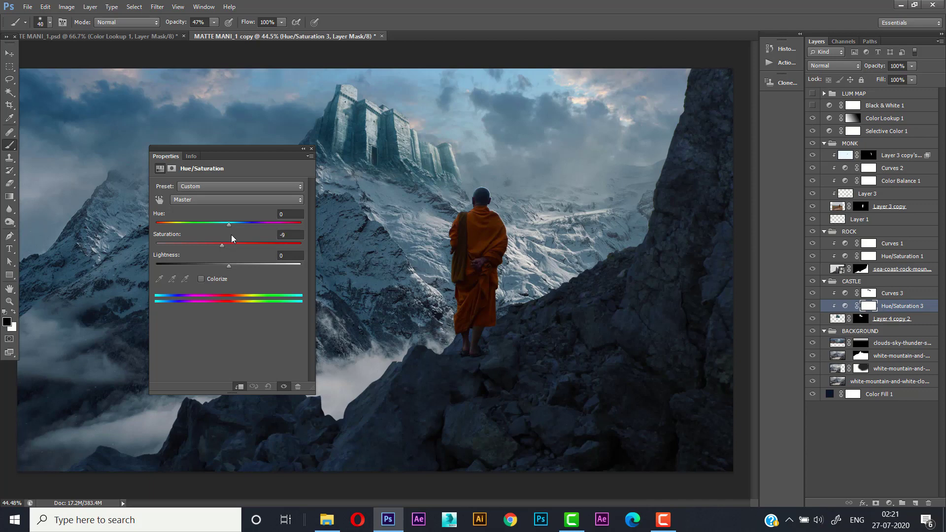
{"action": "left_click", "coordinate": [229, 224]}
{"action": "left_click_drag", "start_coordinate": [235, 223], "coordinate": [235, 223]}
{"action": "left_click", "coordinate": [311, 149]}
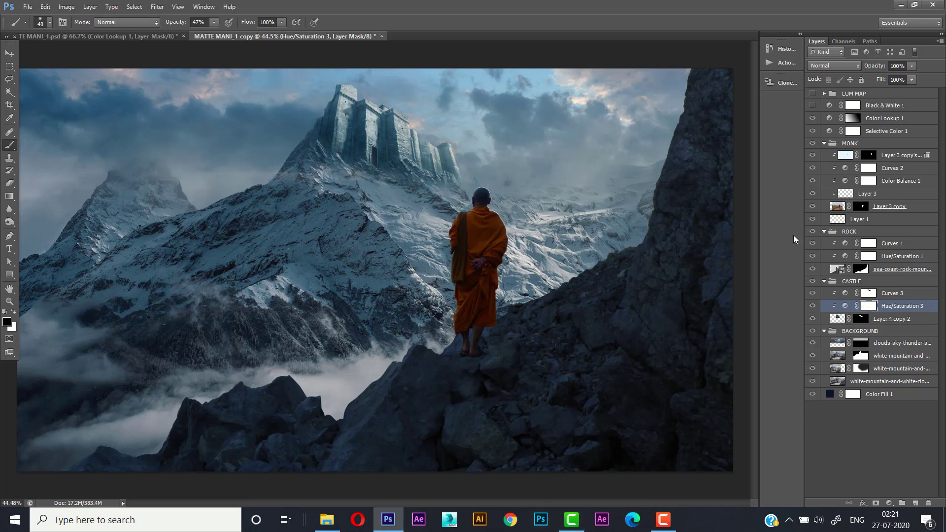
{"action": "left_click", "coordinate": [812, 93]}
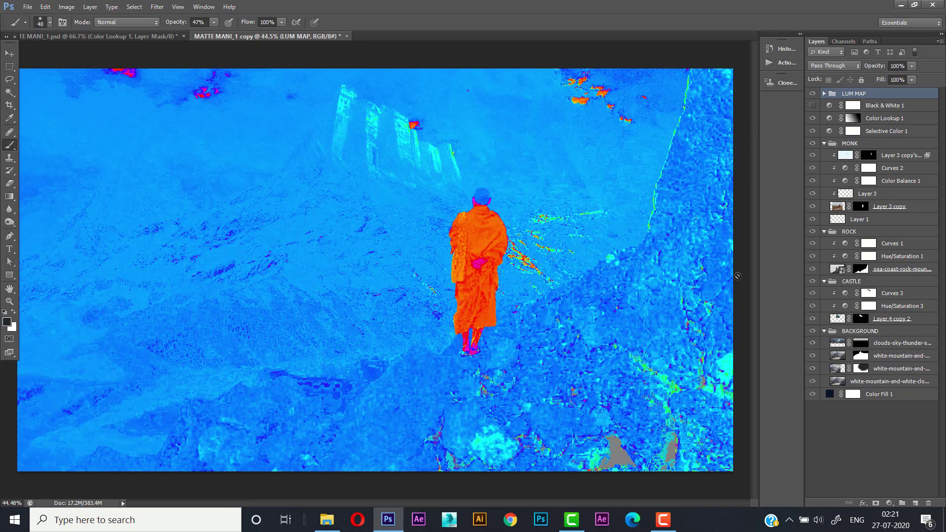
{"action": "left_click", "coordinate": [812, 93]}
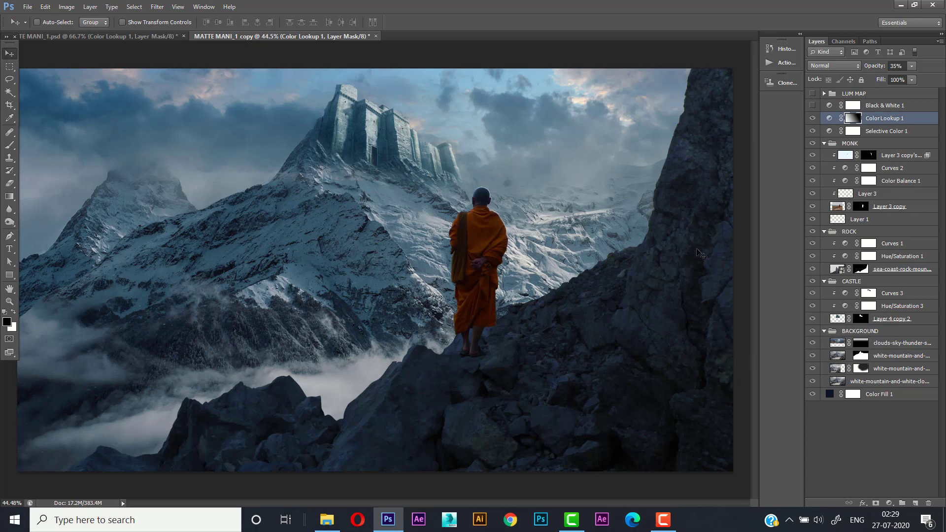
Paint fog in a sampled cloud gray over the lower-left valley on a new layer above the clouds layer, using the 700 px cloud brush
{"action": "left_click", "coordinate": [900, 348]}
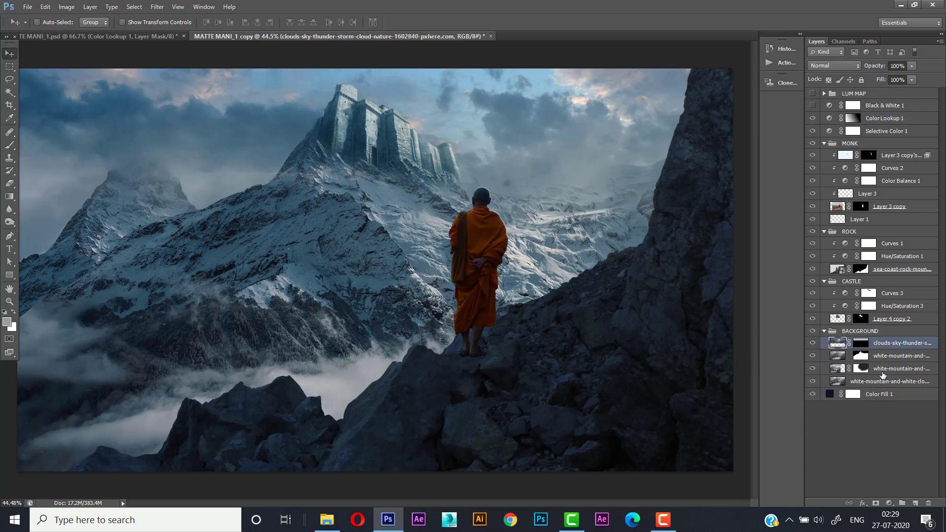
{"action": "left_click", "coordinate": [914, 503]}
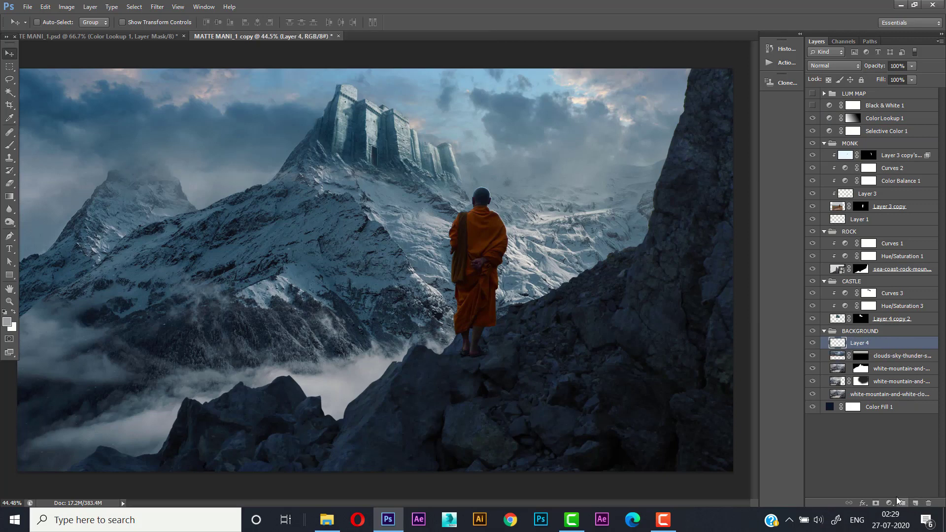
{"action": "left_click", "coordinate": [10, 144]}
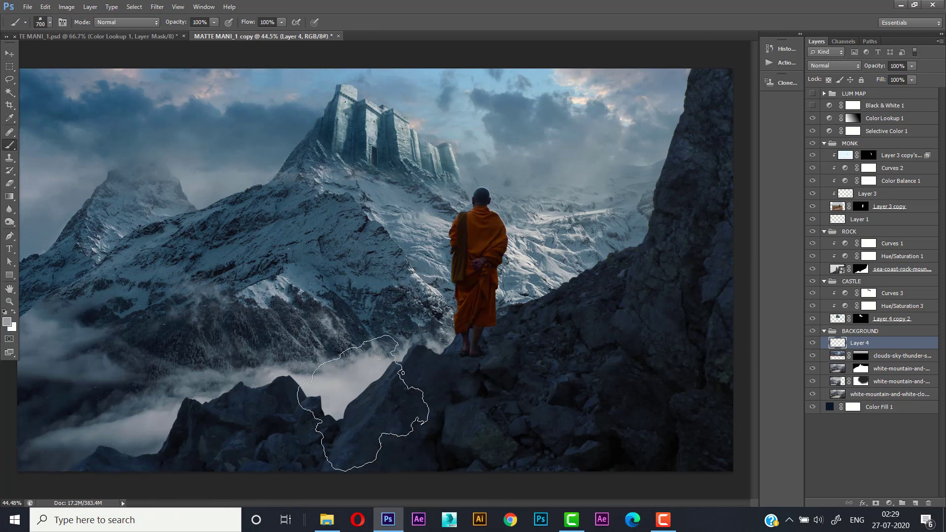
{"action": "left_click", "coordinate": [329, 374], "text": "alt"}
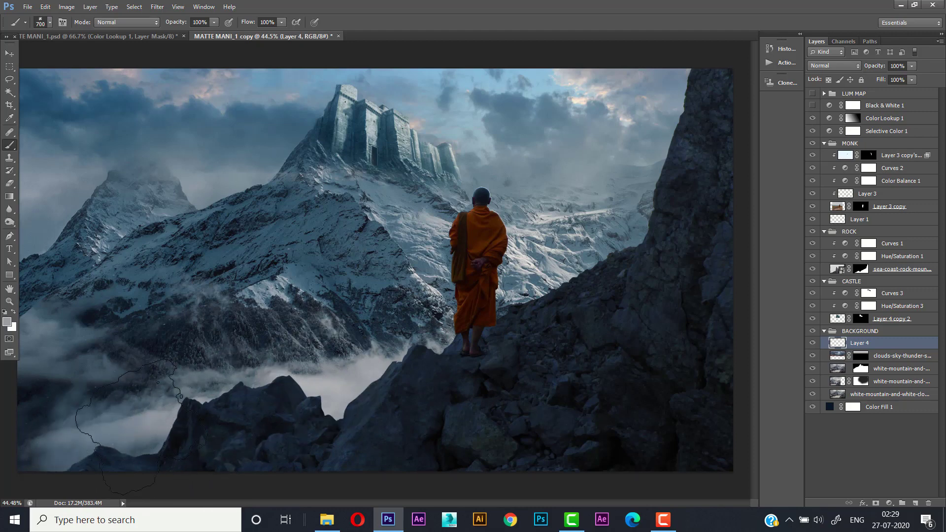
{"action": "left_click_drag", "start_coordinate": [74, 424], "coordinate": [55, 458]}
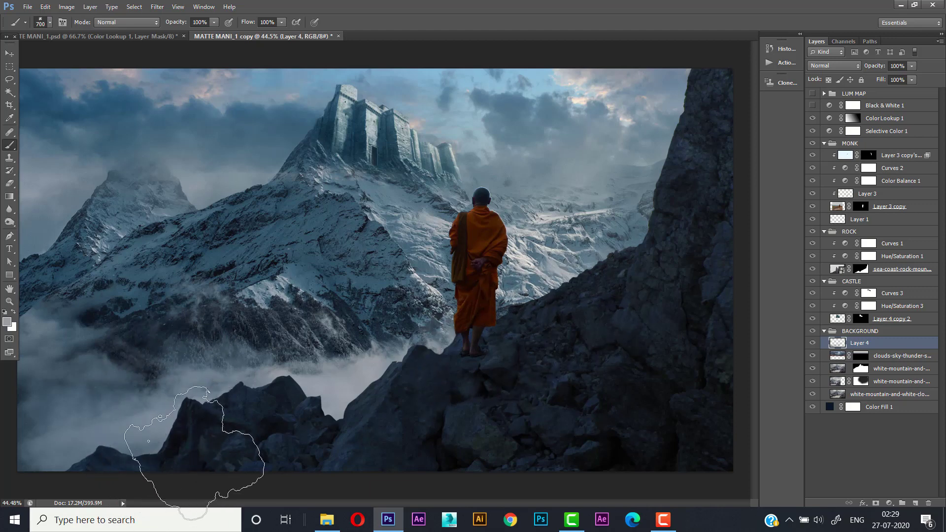
Set the painted valley fog layer's opacity to 70% and rename it FOG
{"action": "left_click", "coordinate": [912, 79]}
{"action": "left_click_drag", "start_coordinate": [894, 77], "coordinate": [895, 78]}
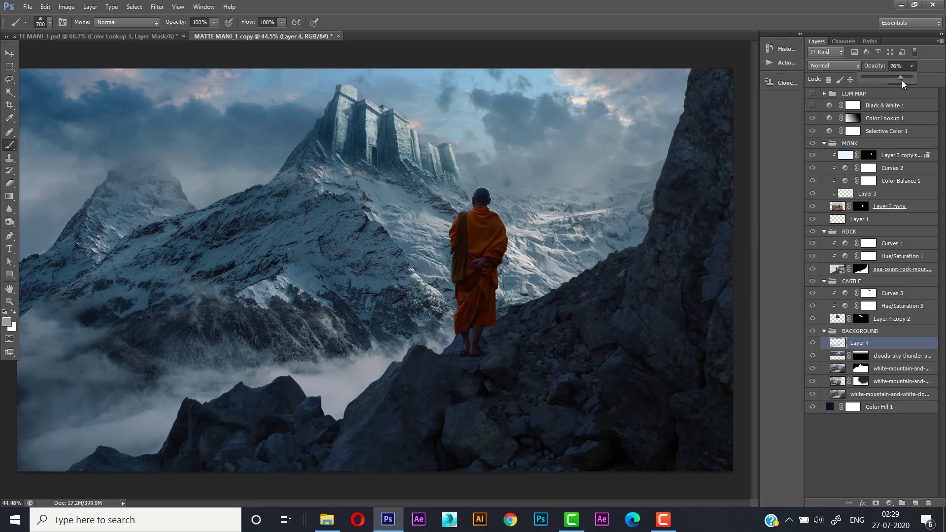
{"action": "left_click", "coordinate": [877, 67]}
{"action": "double_click", "coordinate": [858, 344]}
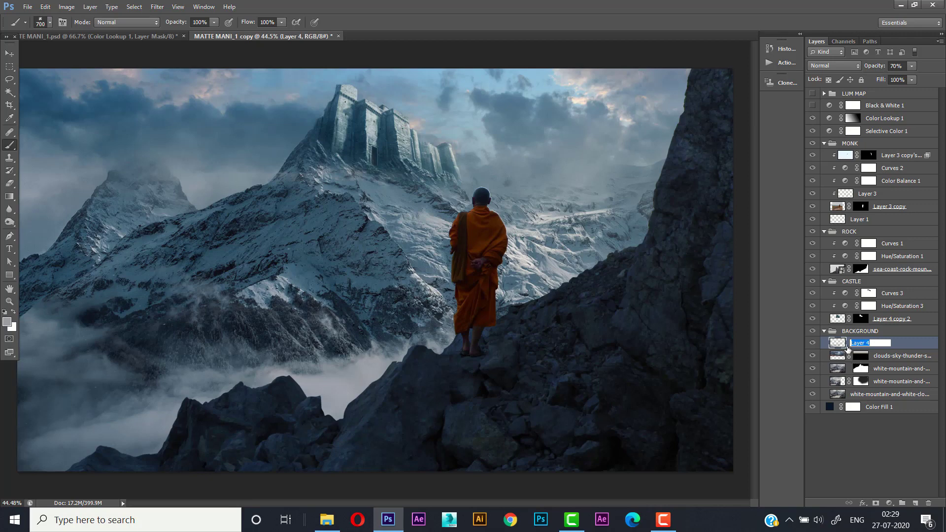
{"action": "type", "text": "FOG"}
{"action": "key", "text": "Return"}
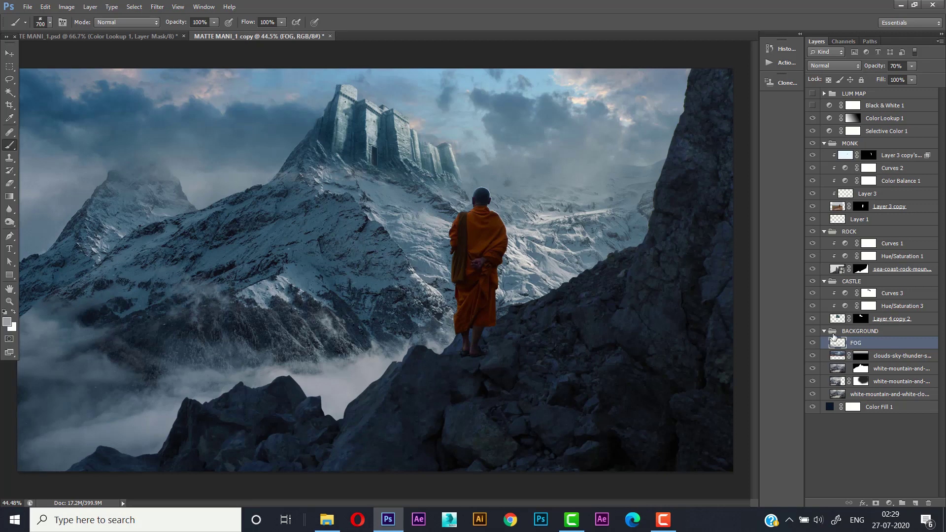
Add a new layer in the CASTLE group and move it to the bottom of the MONK group, just below Layer 1
{"action": "left_click", "coordinate": [876, 232]}
{"action": "left_click", "coordinate": [875, 282]}
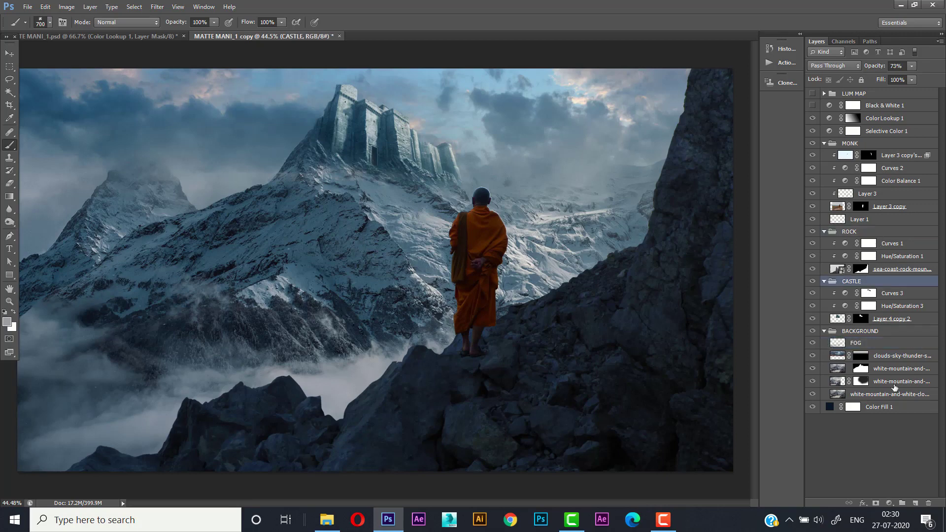
{"action": "left_click", "coordinate": [915, 503]}
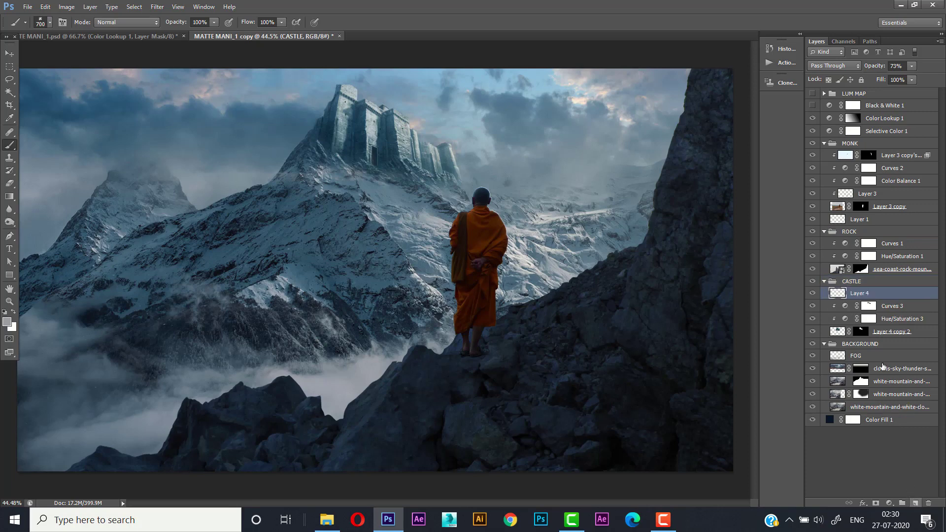
{"action": "left_click_drag", "start_coordinate": [857, 295], "coordinate": [855, 232]}
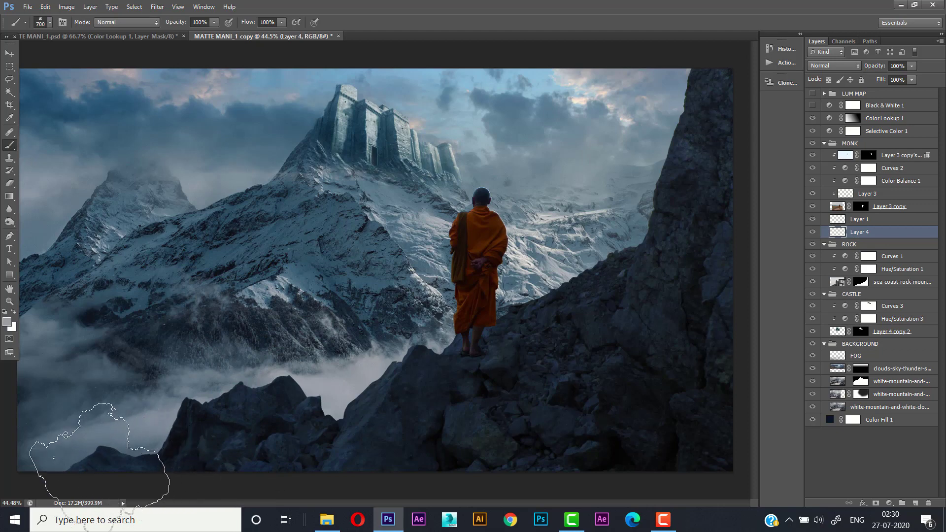
Paint fog across the foreground rocks on Layer 4 with the 700 px cloud brush and lower the layer's opacity to 60%
{"action": "mouse_move", "coordinate": [57, 443]}
{"action": "left_mouse_down"}
{"action": "mouse_move", "coordinate": [146, 461]}
{"action": "mouse_move", "coordinate": [244, 460]}
{"action": "mouse_move", "coordinate": [54, 468]}
{"action": "mouse_move", "coordinate": [384, 467]}
{"action": "left_mouse_up"}
{"action": "mouse_move", "coordinate": [392, 424]}
{"action": "left_mouse_down"}
{"action": "mouse_move", "coordinate": [660, 399]}
{"action": "mouse_move", "coordinate": [722, 305]}
{"action": "mouse_move", "coordinate": [508, 397]}
{"action": "mouse_move", "coordinate": [461, 381]}
{"action": "mouse_move", "coordinate": [429, 402]}
{"action": "left_mouse_up"}
{"action": "mouse_move", "coordinate": [421, 446]}
{"action": "left_mouse_down"}
{"action": "mouse_move", "coordinate": [560, 423]}
{"action": "mouse_move", "coordinate": [680, 454]}
{"action": "mouse_move", "coordinate": [581, 422]}
{"action": "mouse_move", "coordinate": [388, 412]}
{"action": "mouse_move", "coordinate": [296, 433]}
{"action": "mouse_move", "coordinate": [311, 473]}
{"action": "left_mouse_up"}
{"action": "mouse_move", "coordinate": [465, 473]}
{"action": "left_mouse_down"}
{"action": "mouse_move", "coordinate": [559, 347]}
{"action": "mouse_move", "coordinate": [542, 418]}
{"action": "left_mouse_up"}
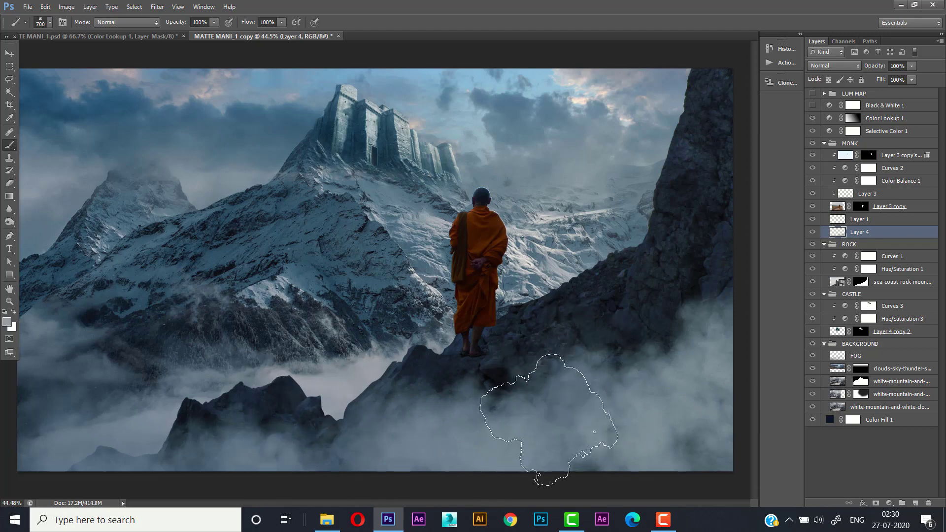
{"action": "left_click", "coordinate": [911, 66]}
{"action": "left_click_drag", "start_coordinate": [896, 76], "coordinate": [893, 77]}
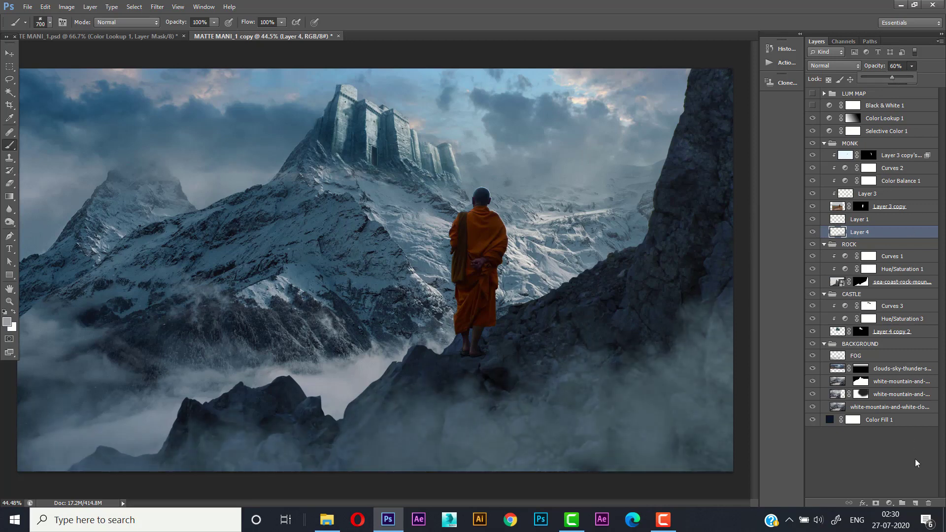
{"action": "left_click", "coordinate": [862, 493]}
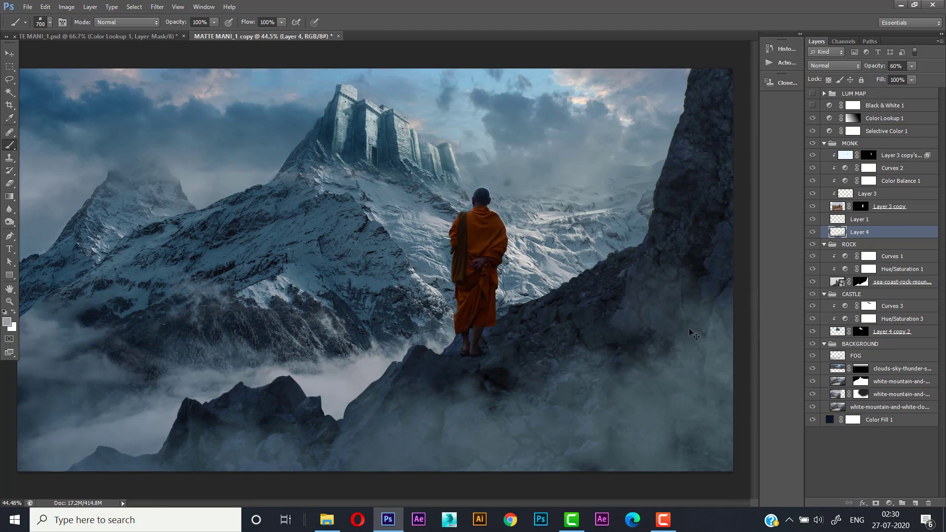
Mask Layer 4, painting black to thin the fog over the rock slope and white to restore some along the image's lower edge
{"action": "left_click", "coordinate": [875, 503]}
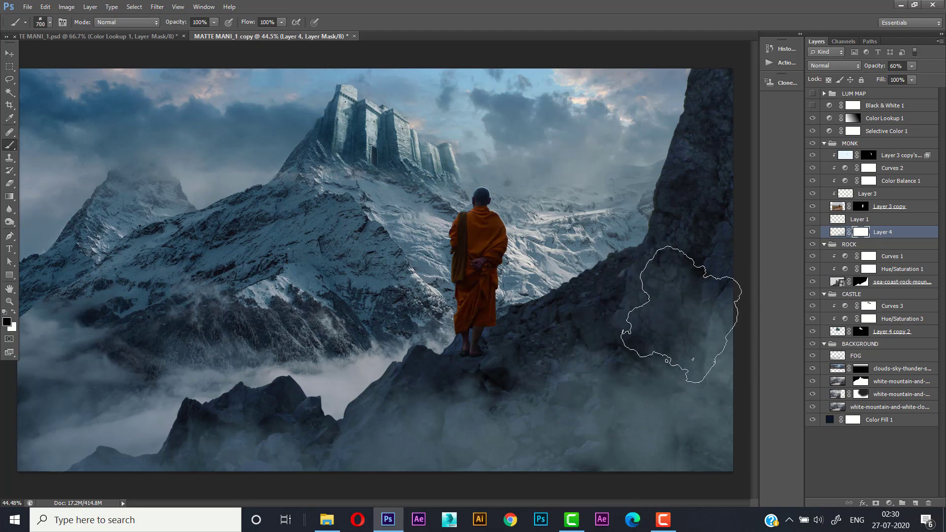
{"action": "mouse_move", "coordinate": [681, 314]}
{"action": "left_mouse_down"}
{"action": "mouse_move", "coordinate": [699, 350]}
{"action": "mouse_move", "coordinate": [625, 355]}
{"action": "mouse_move", "coordinate": [617, 431]}
{"action": "left_mouse_up"}
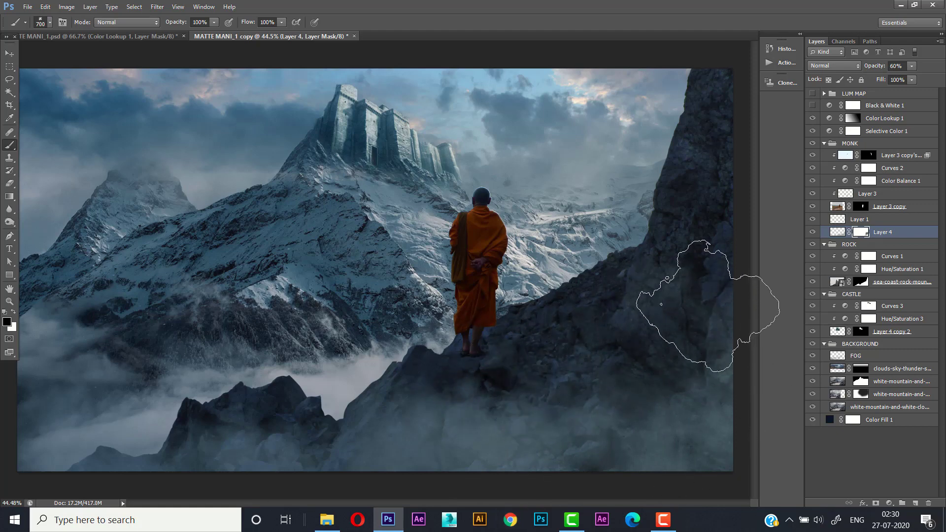
{"action": "mouse_move", "coordinate": [661, 303]}
{"action": "left_mouse_down"}
{"action": "mouse_move", "coordinate": [651, 308]}
{"action": "mouse_move", "coordinate": [655, 301]}
{"action": "left_mouse_up"}
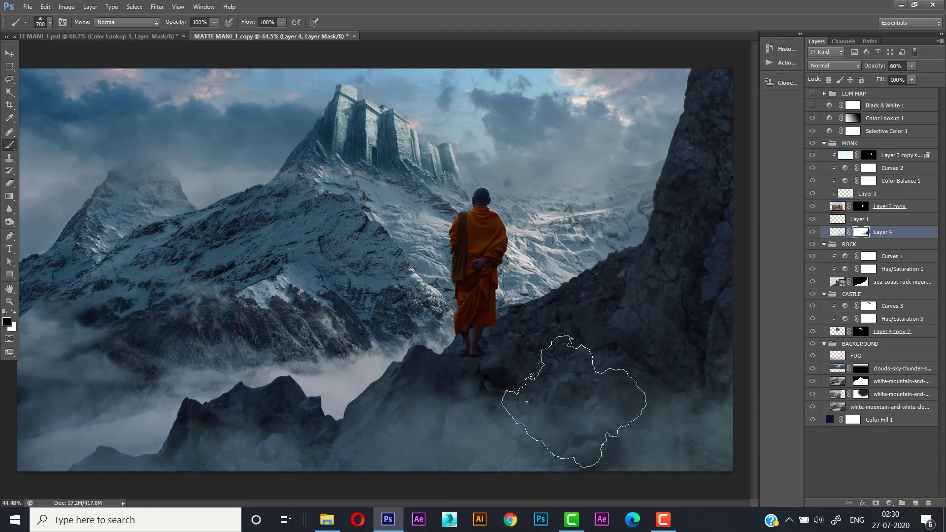
{"action": "mouse_move", "coordinate": [468, 376]}
{"action": "left_mouse_down"}
{"action": "mouse_move", "coordinate": [570, 405]}
{"action": "mouse_move", "coordinate": [688, 376]}
{"action": "left_mouse_up"}
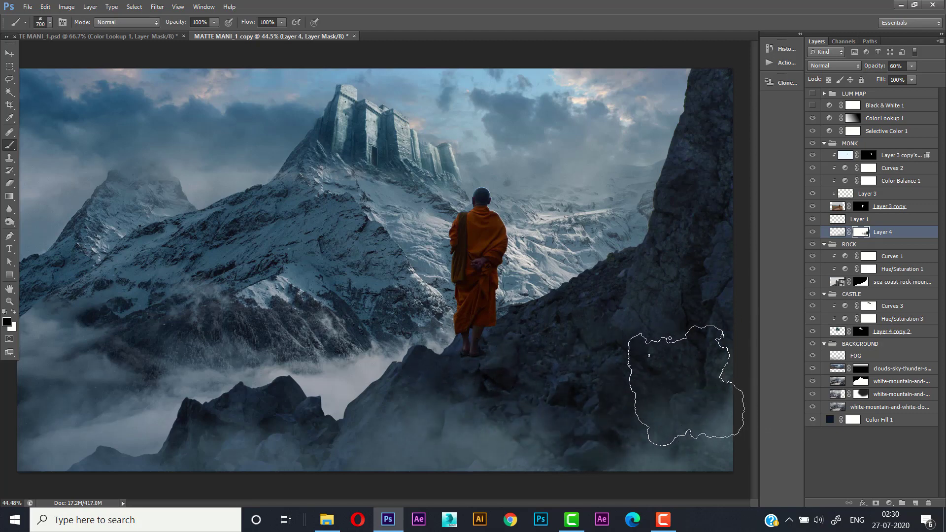
{"action": "key", "text": "x"}
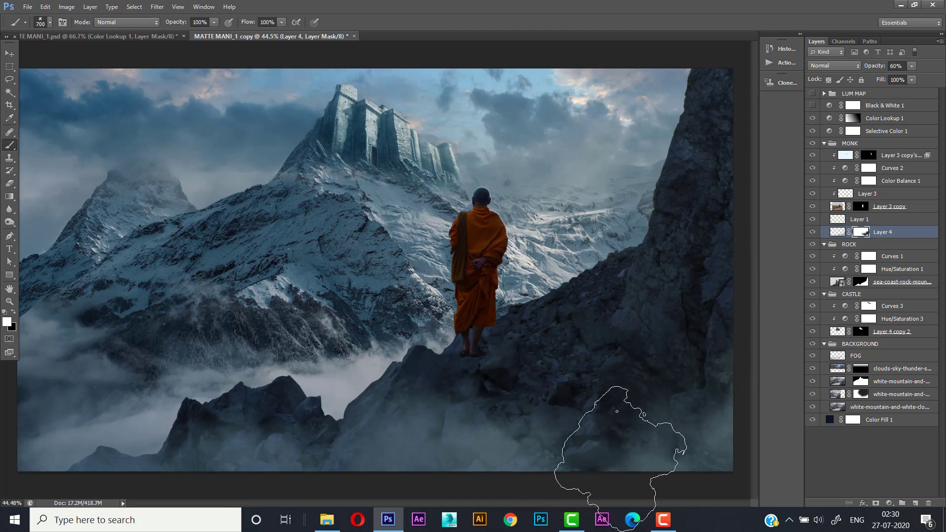
{"action": "mouse_move", "coordinate": [620, 458]}
{"action": "left_mouse_down"}
{"action": "mouse_move", "coordinate": [581, 456]}
{"action": "mouse_move", "coordinate": [592, 441]}
{"action": "mouse_move", "coordinate": [682, 418]}
{"action": "mouse_move", "coordinate": [584, 493]}
{"action": "left_mouse_up"}
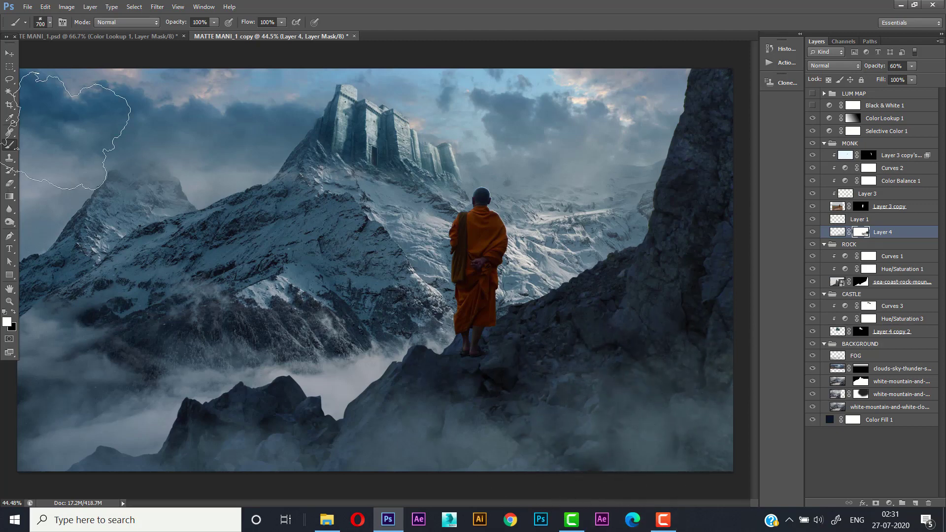
Add a Color Balance adjustment above Color Lookup 1 with midtones at -9 toward cyan and a slight shift toward blue
{"action": "left_click", "coordinate": [9, 53]}
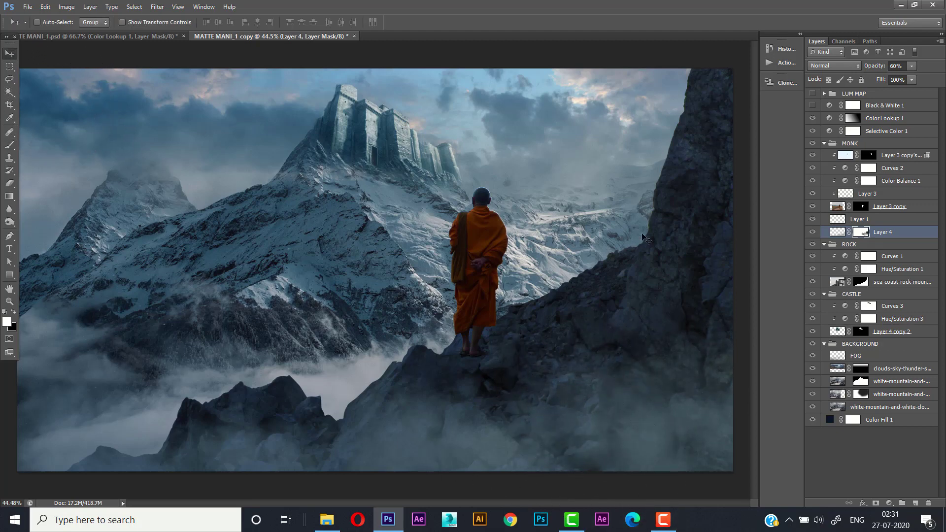
{"action": "left_click", "coordinate": [885, 125]}
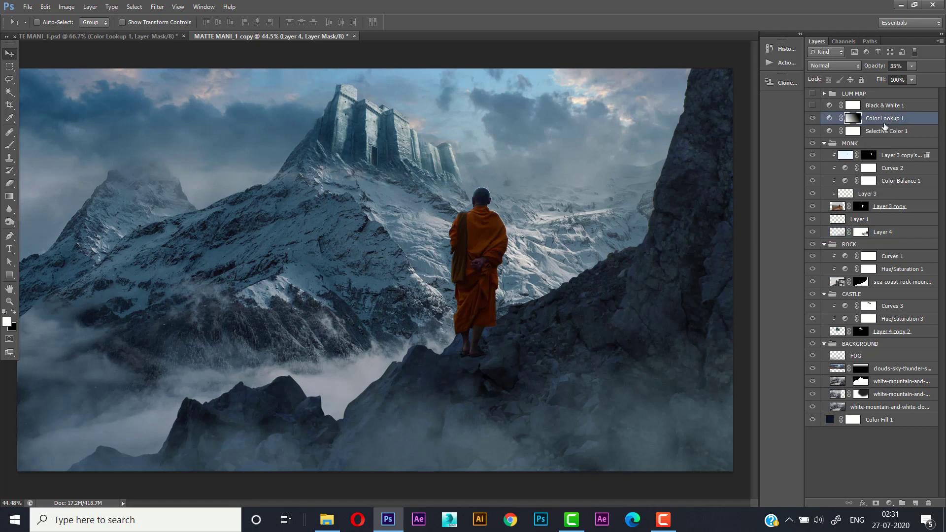
{"action": "left_click", "coordinate": [889, 503]}
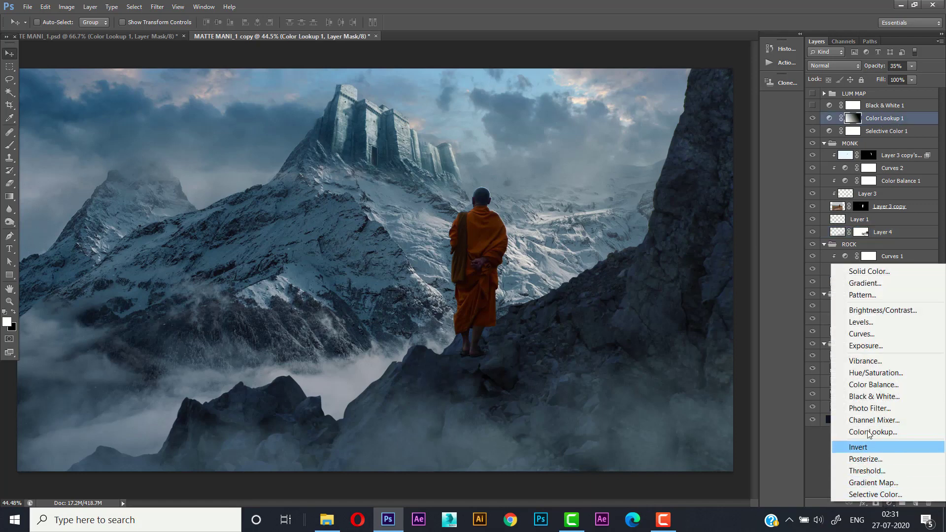
{"action": "left_click", "coordinate": [889, 387]}
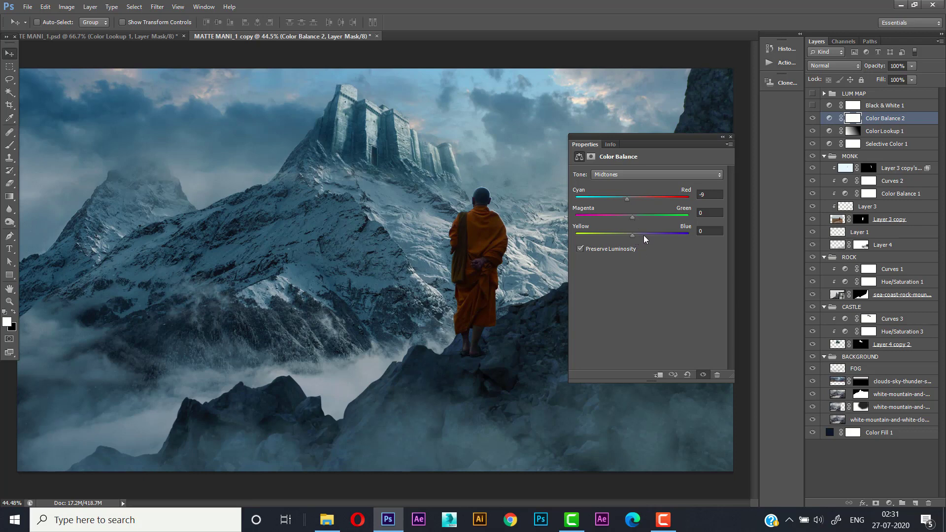
{"action": "left_click", "coordinate": [708, 228]}
{"action": "left_click_drag", "start_coordinate": [628, 235], "coordinate": [636, 235]}
{"action": "left_click", "coordinate": [730, 136]}
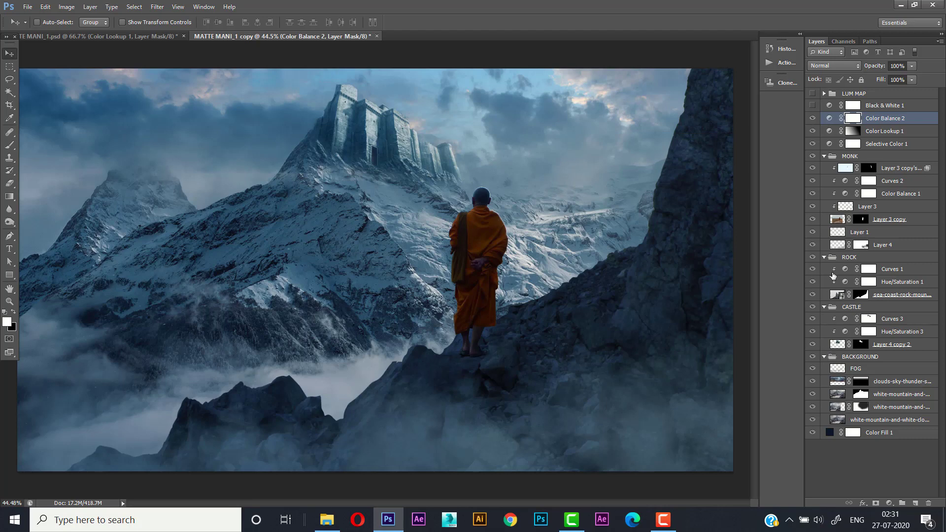
Fine-tune the Yellow-Blue midtone balance of the Color Balance 2 adjustment, keeping it slightly toward blue
{"action": "double_click", "coordinate": [829, 120]}
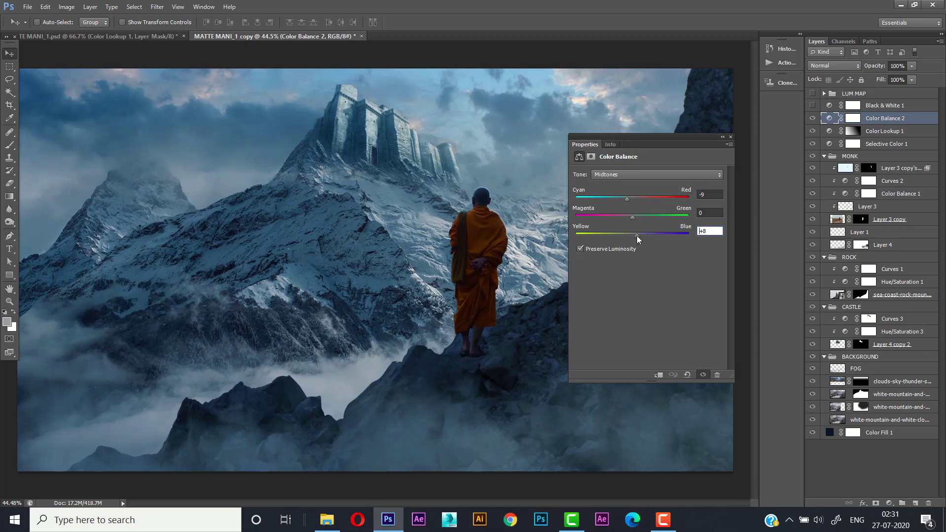
{"action": "left_click_drag", "start_coordinate": [637, 235], "coordinate": [636, 236]}
{"action": "left_click", "coordinate": [731, 137]}
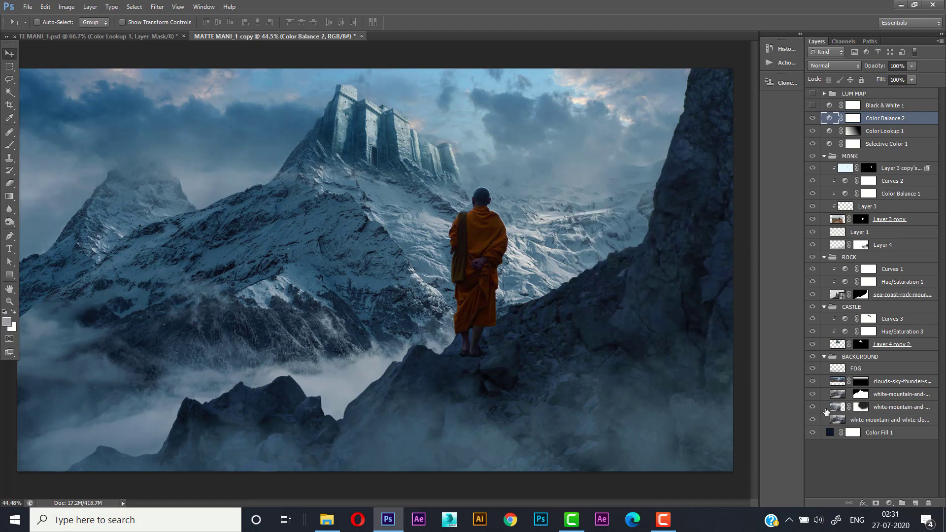
Add a new layer above Color Balance 2 and stamp all visible layers onto it
{"action": "left_click", "coordinate": [914, 503]}
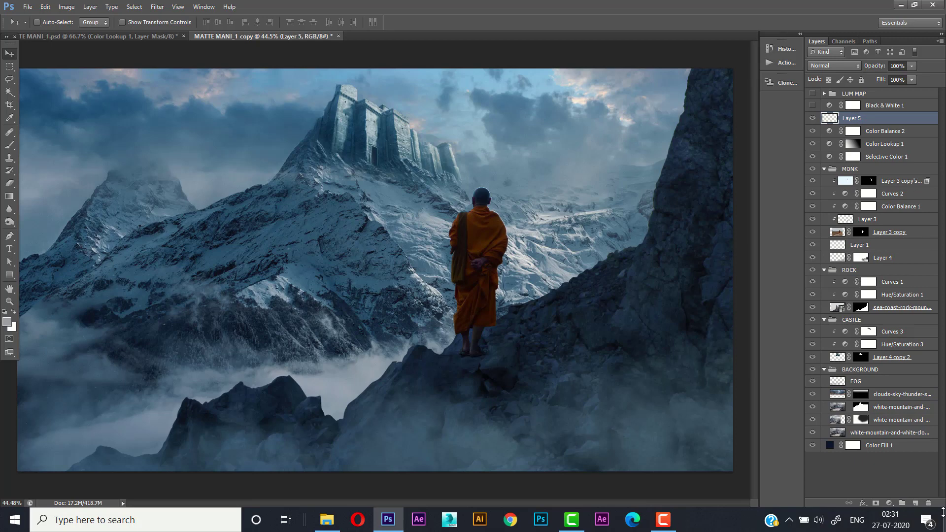
{"action": "key", "text": "ctrl+alt+shift+e"}
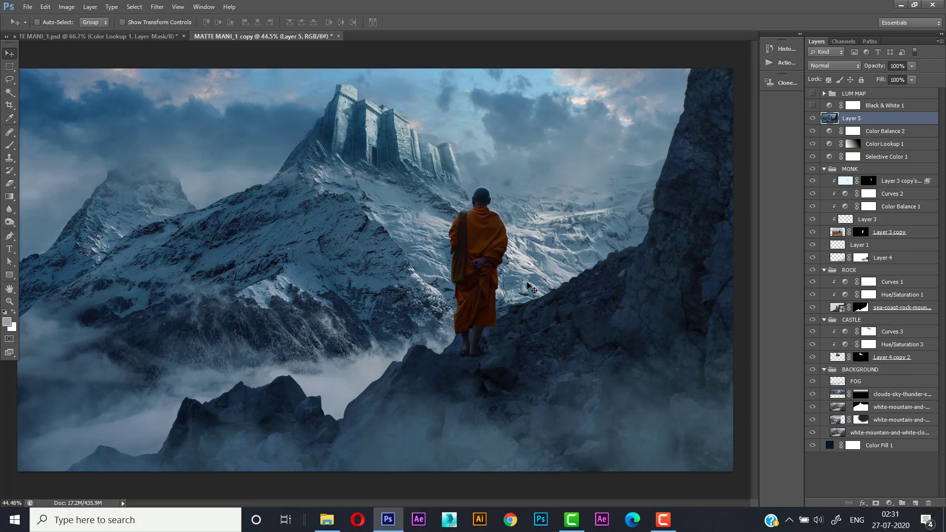